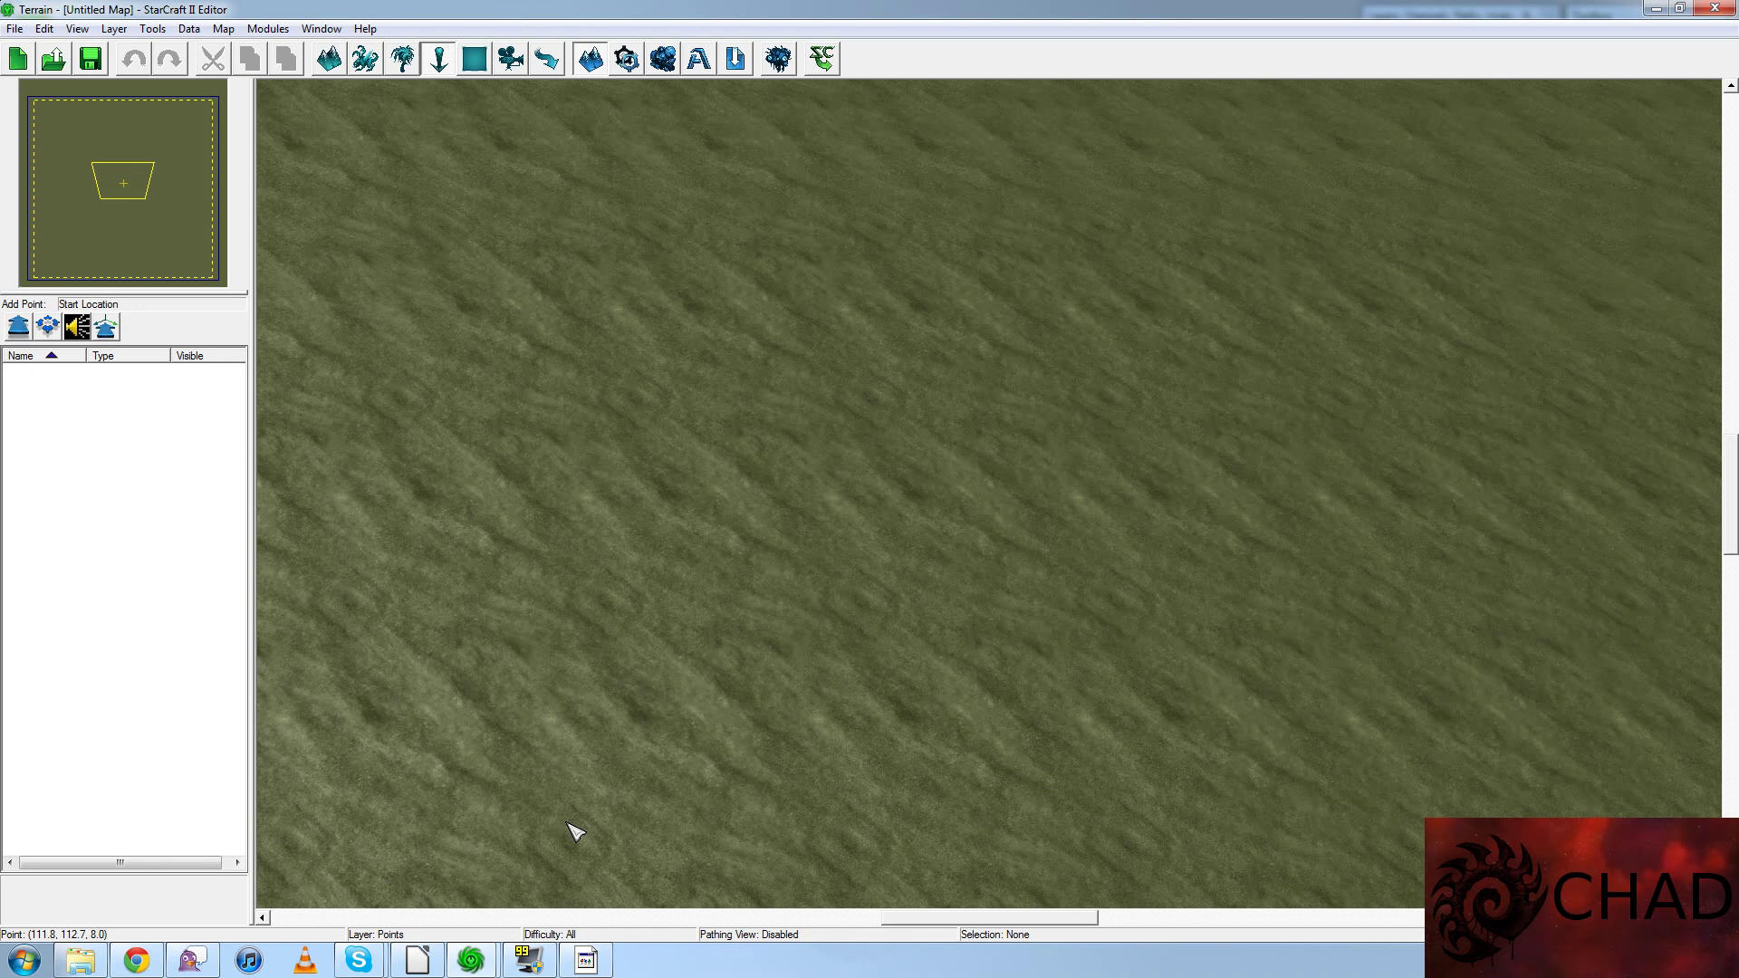
# - Start a new map document with Melee (Liberty) dependencies and set its width and height to 80
pyautogui.click(20, 60)
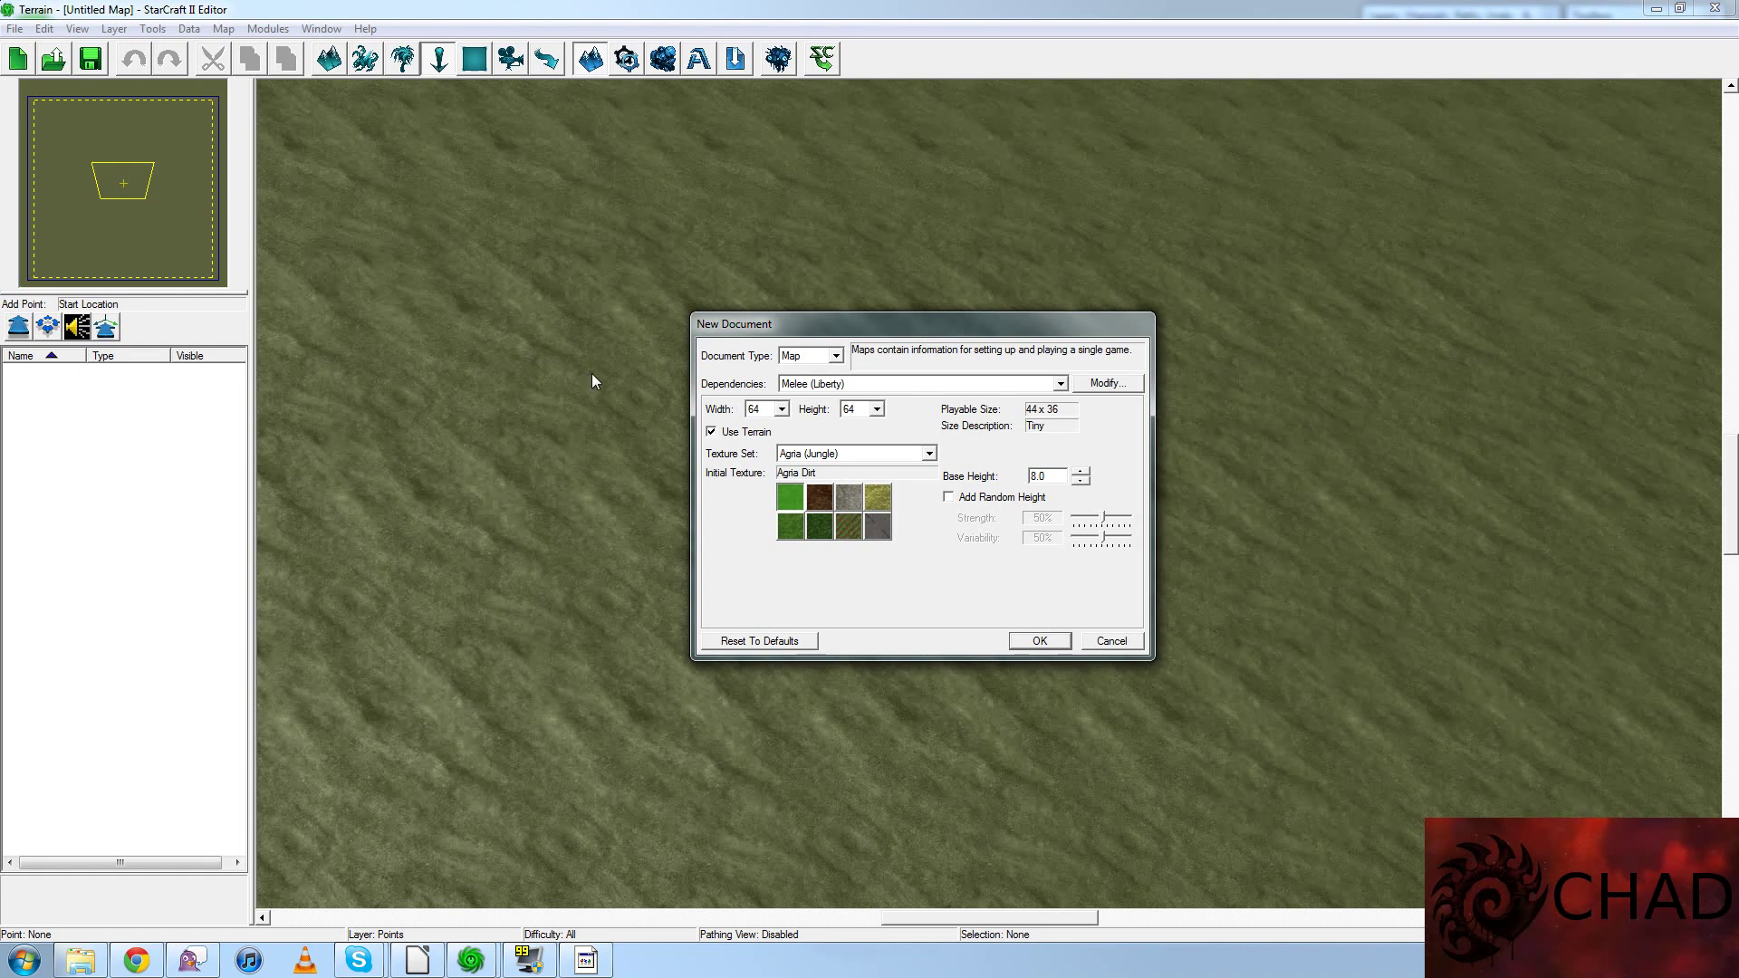
pyautogui.click(836, 356)
pyautogui.click(836, 356)
pyautogui.click(851, 384)
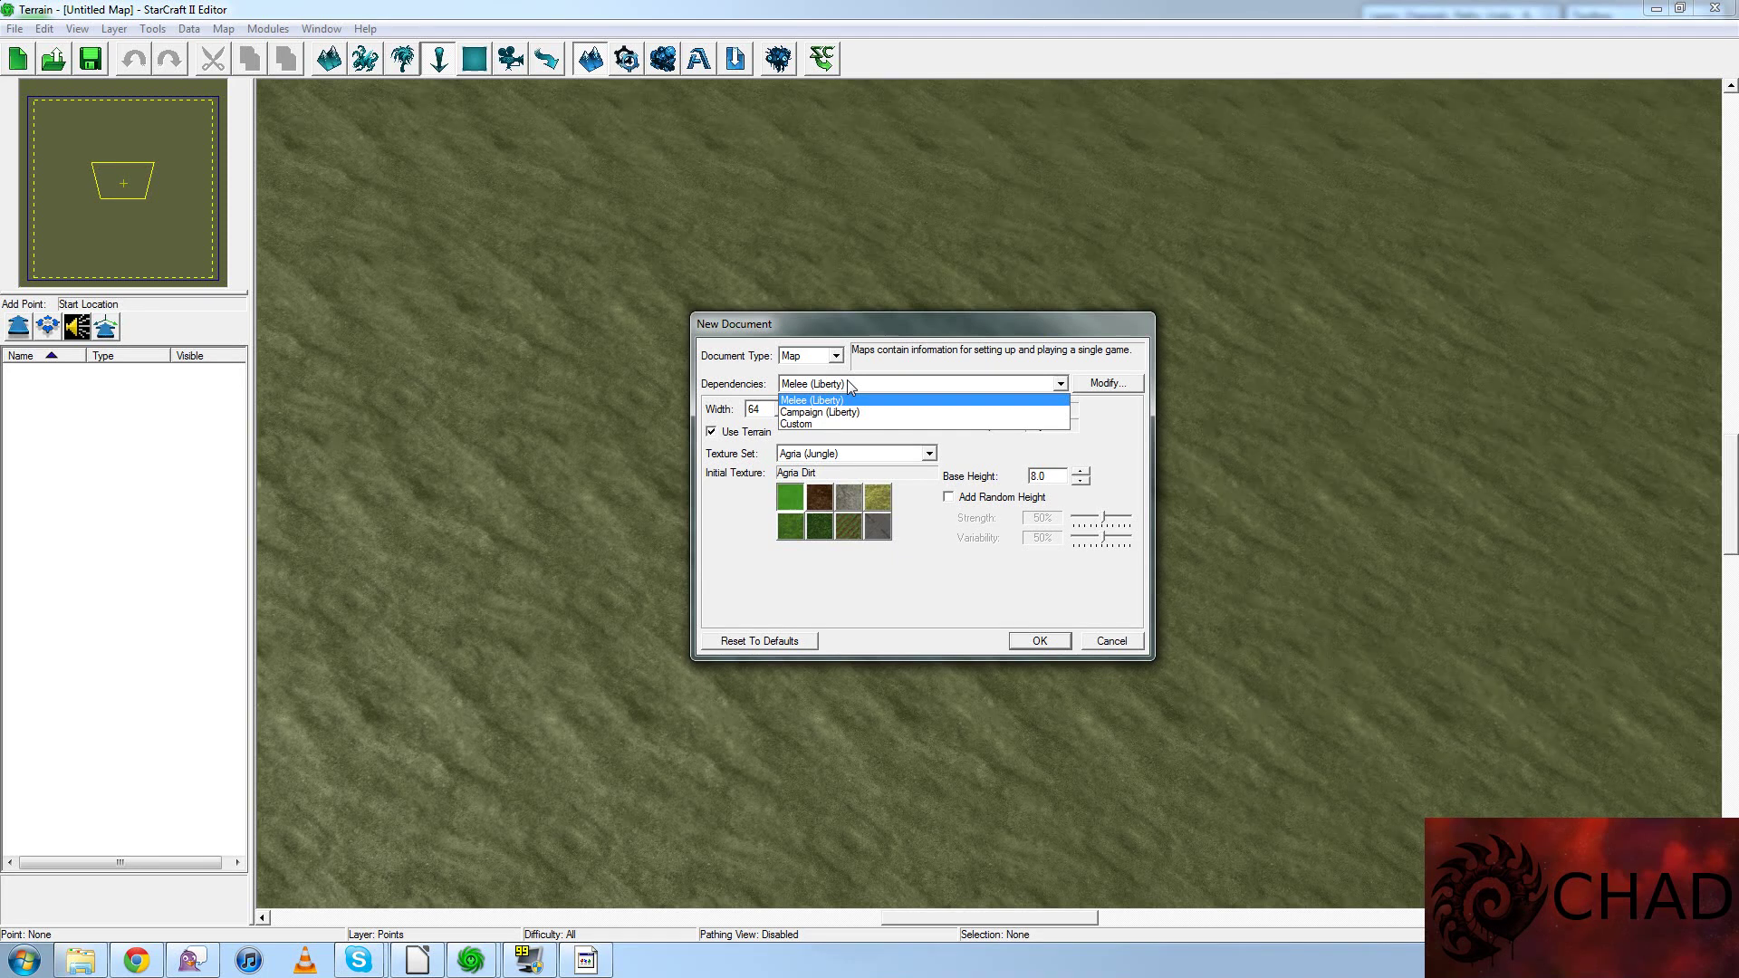
pyautogui.click(852, 384)
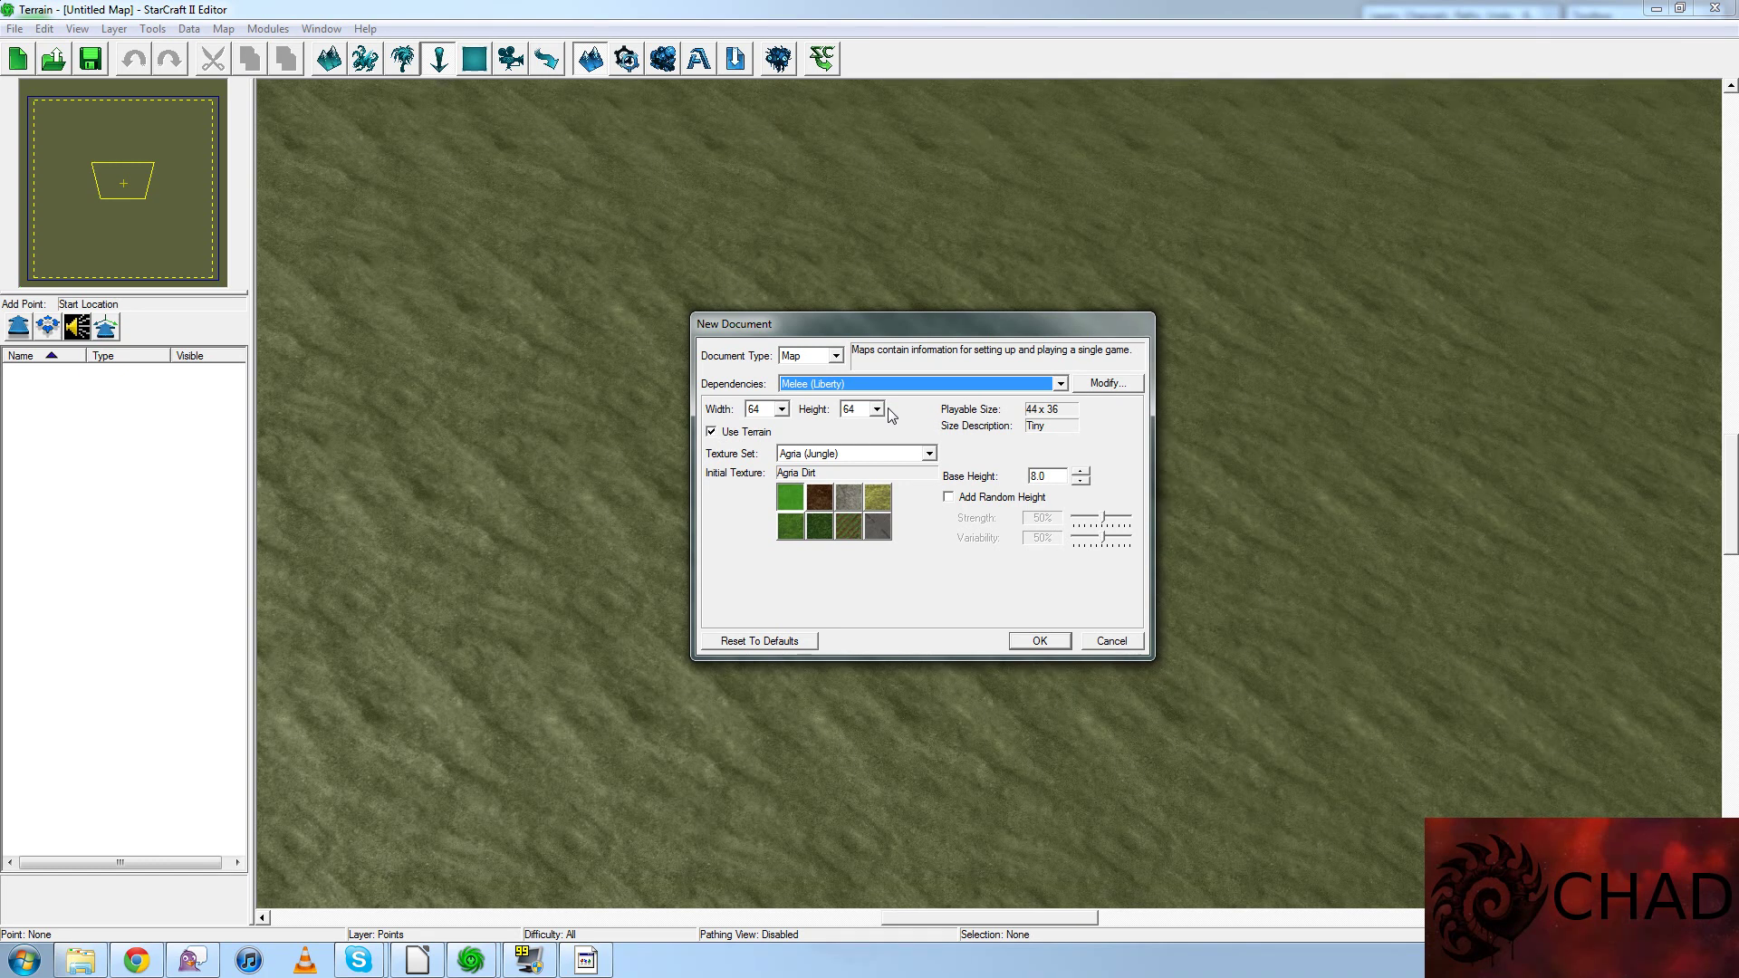
pyautogui.click(781, 409)
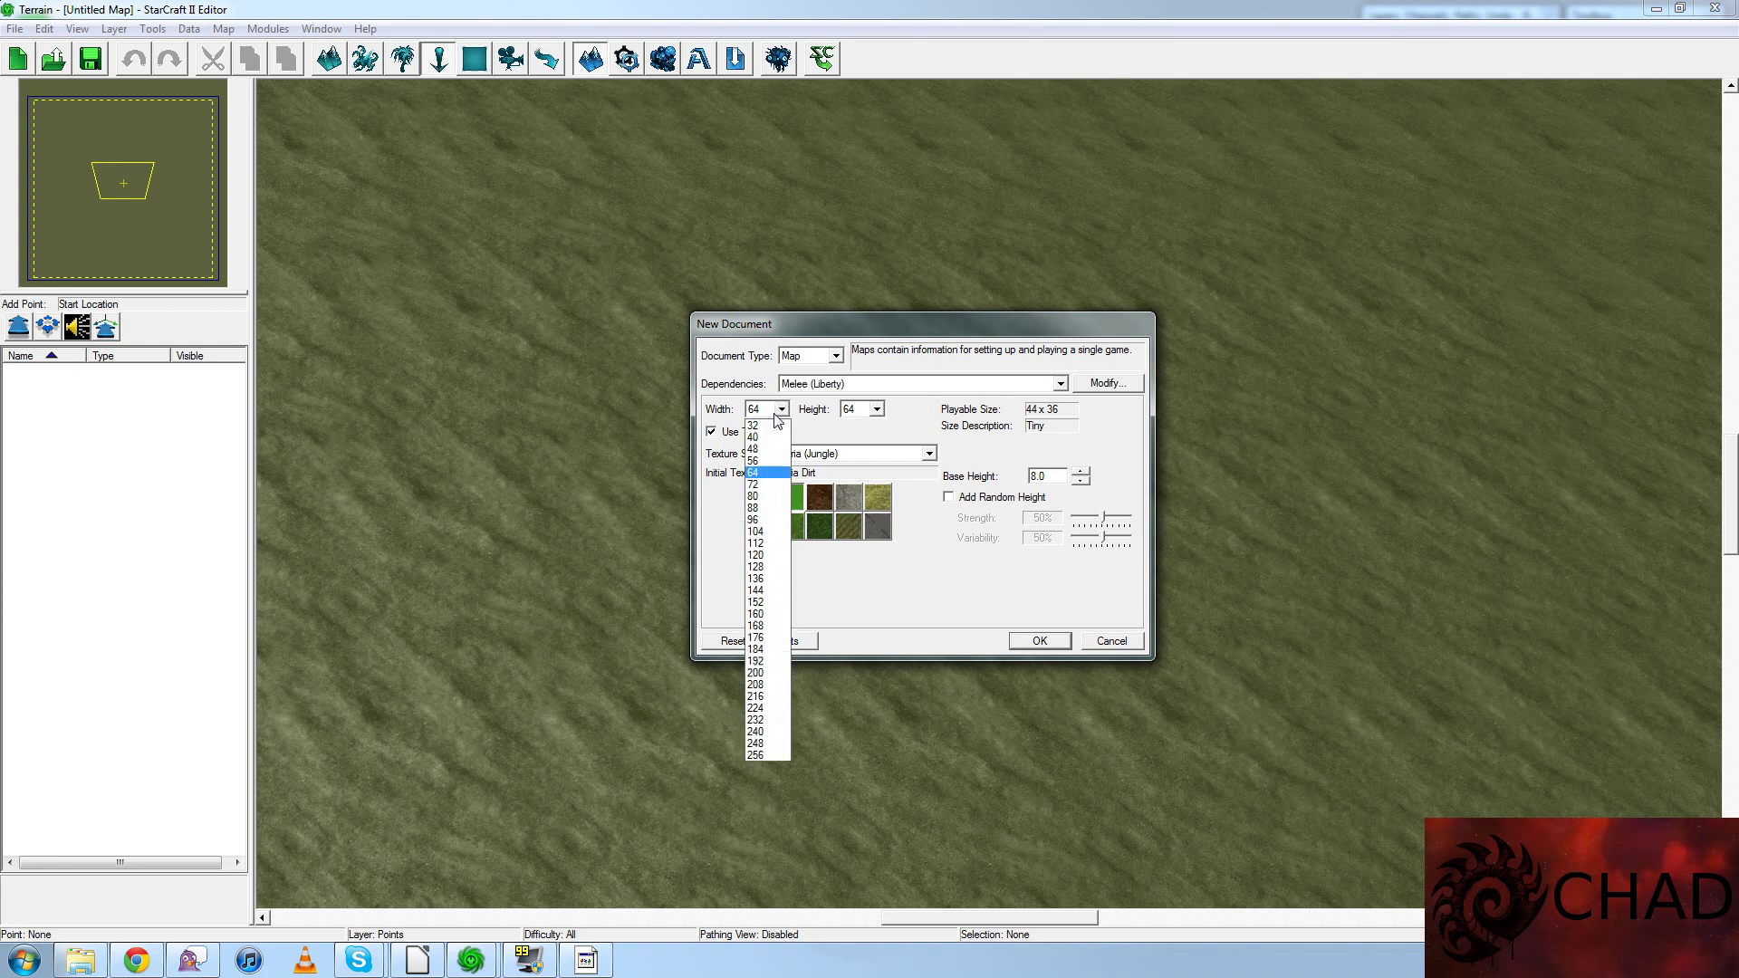
pyautogui.click(765, 489)
pyautogui.click(877, 409)
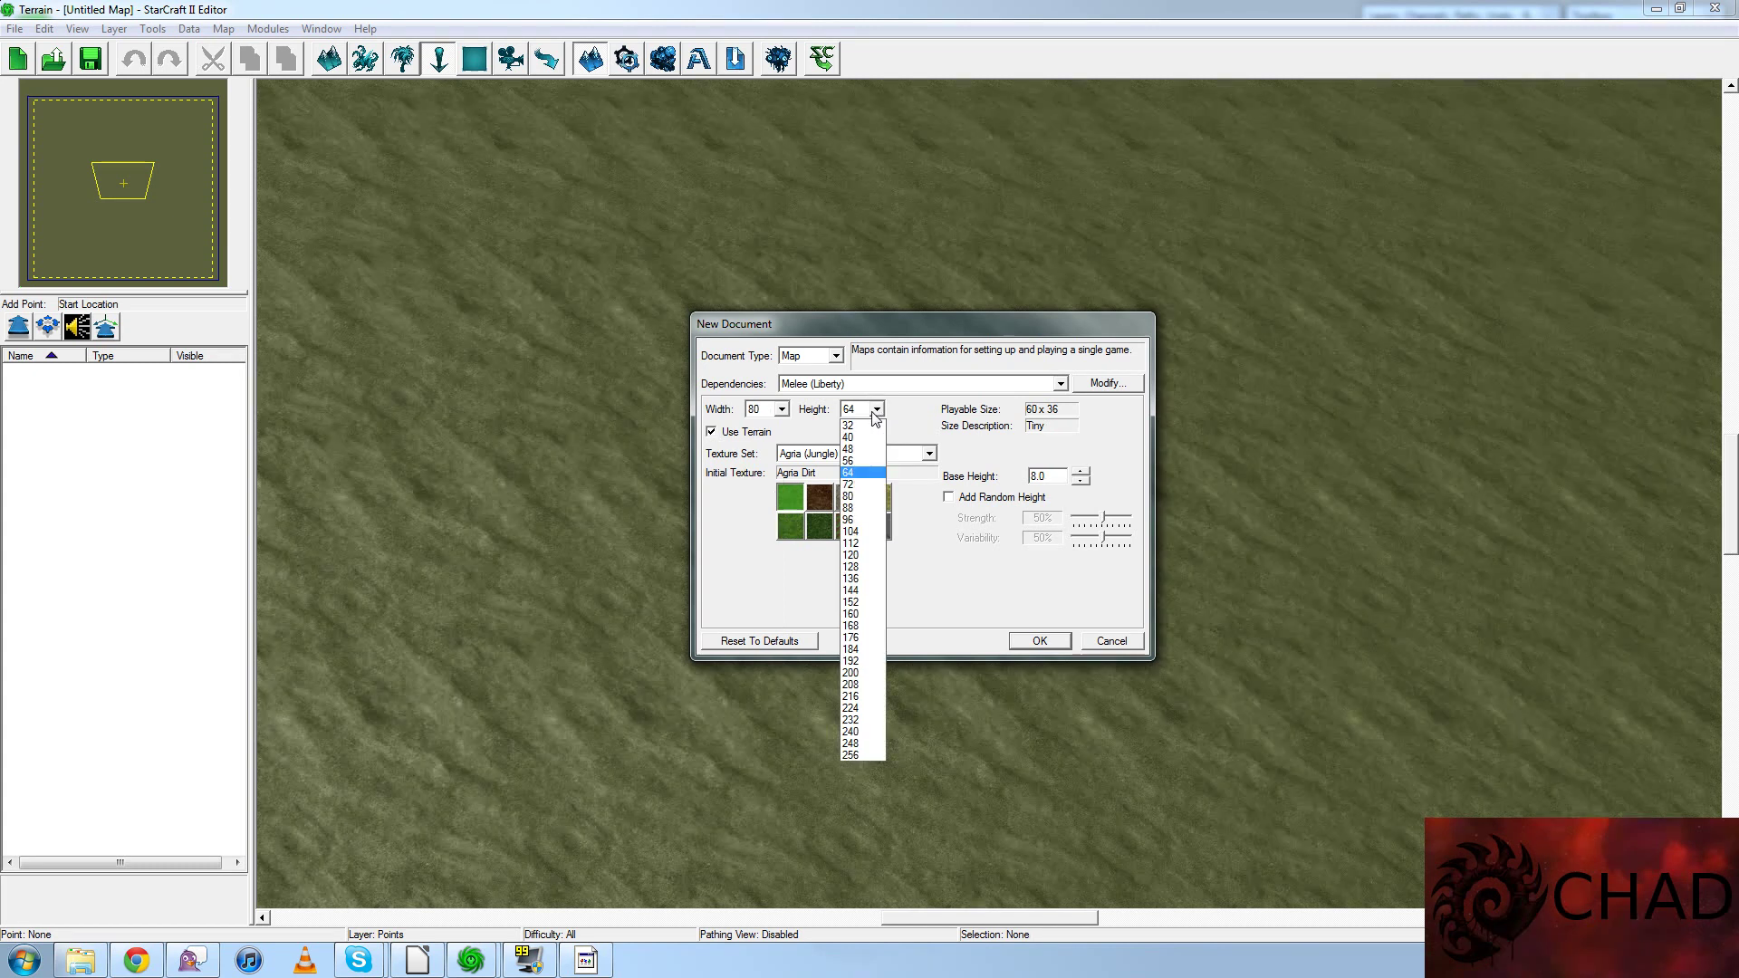
pyautogui.click(852, 504)
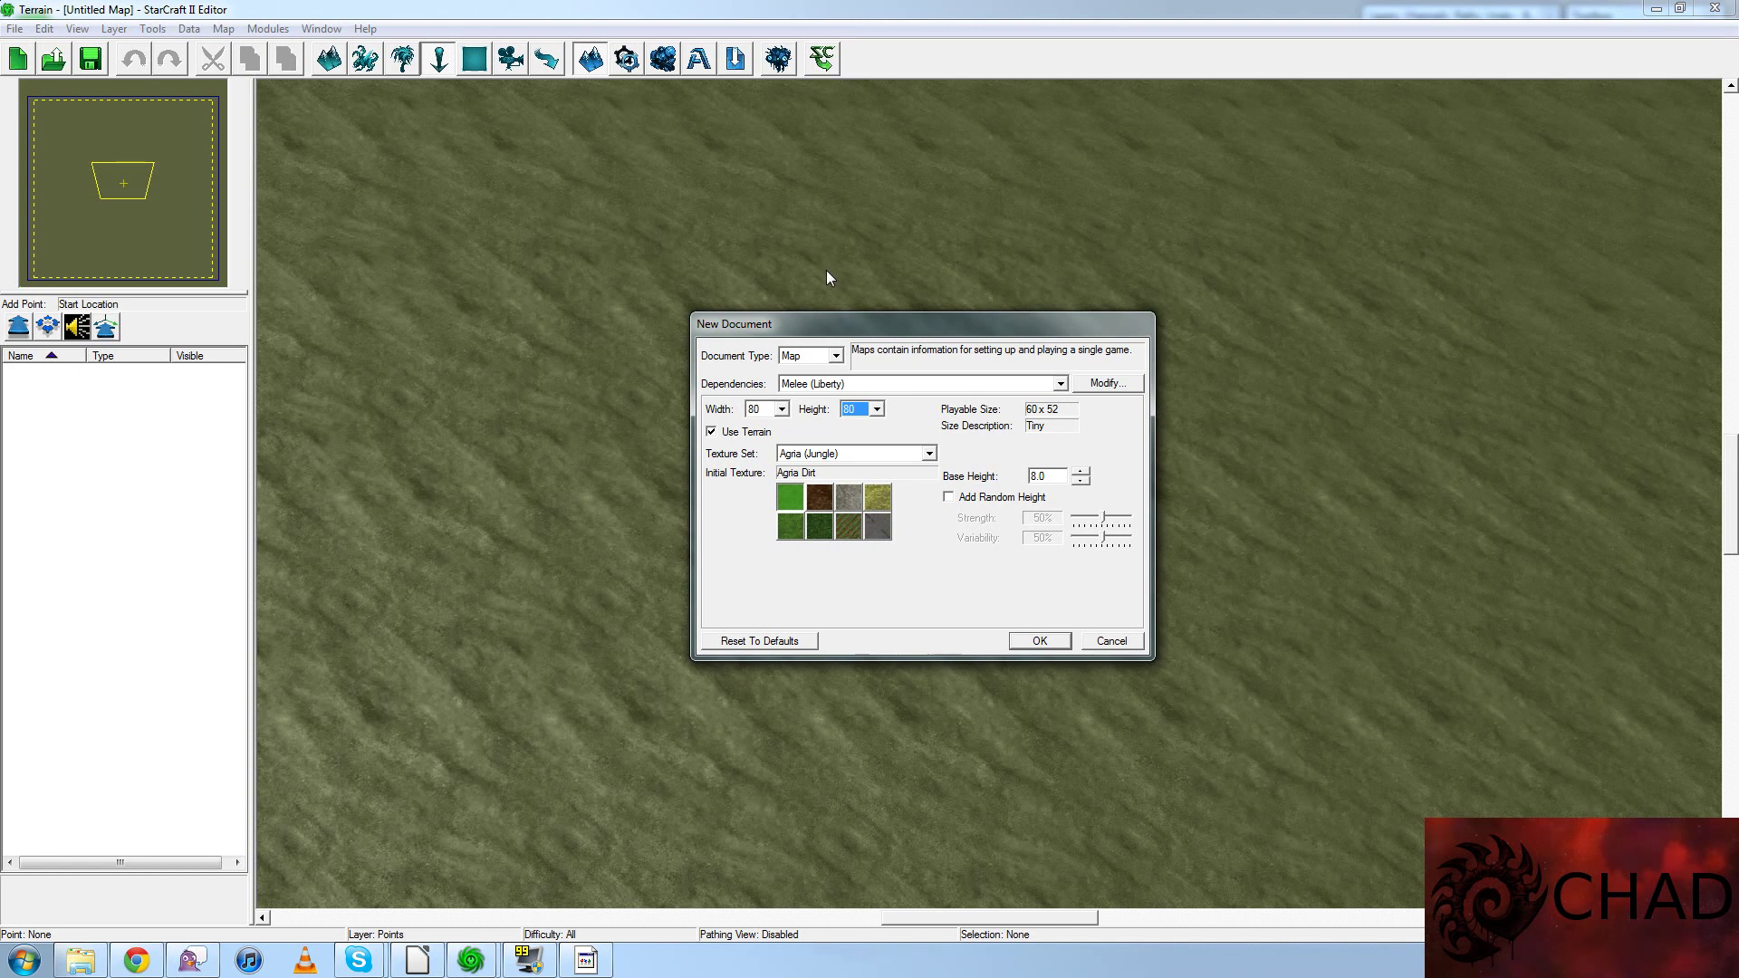
# - Choose the Korhal (Urban) texture set with Korhal Concrete as the initial texture and create the map
pyautogui.click(857, 459)
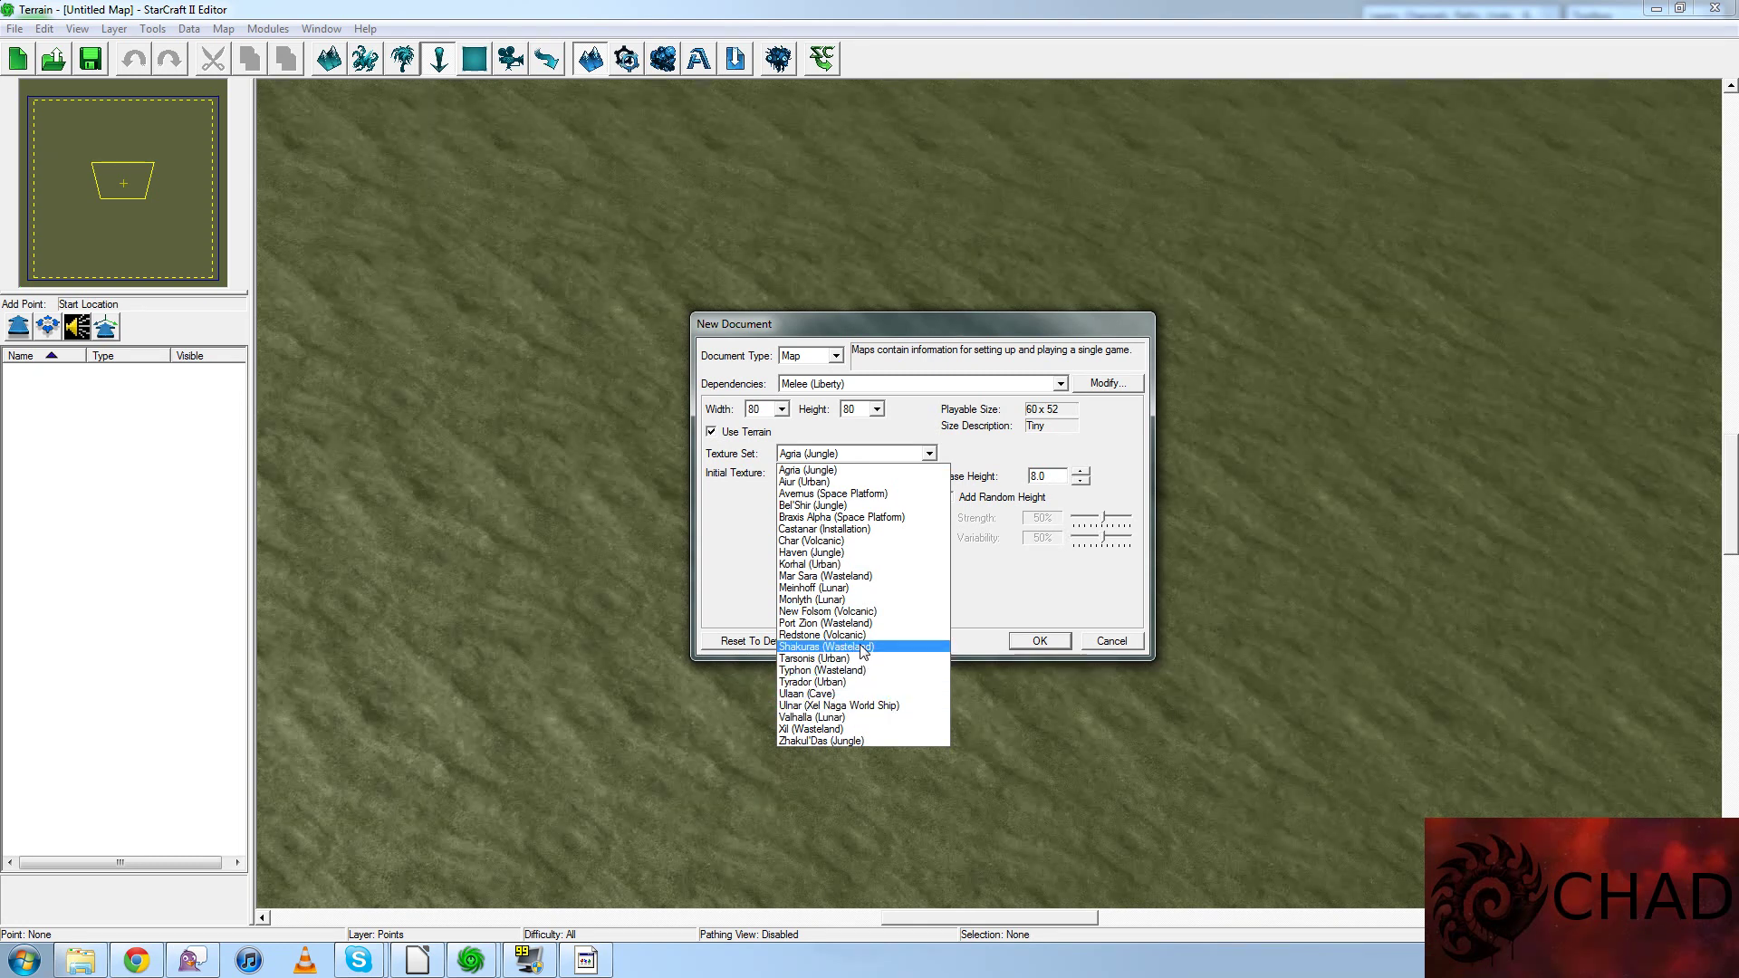
pyautogui.click(855, 565)
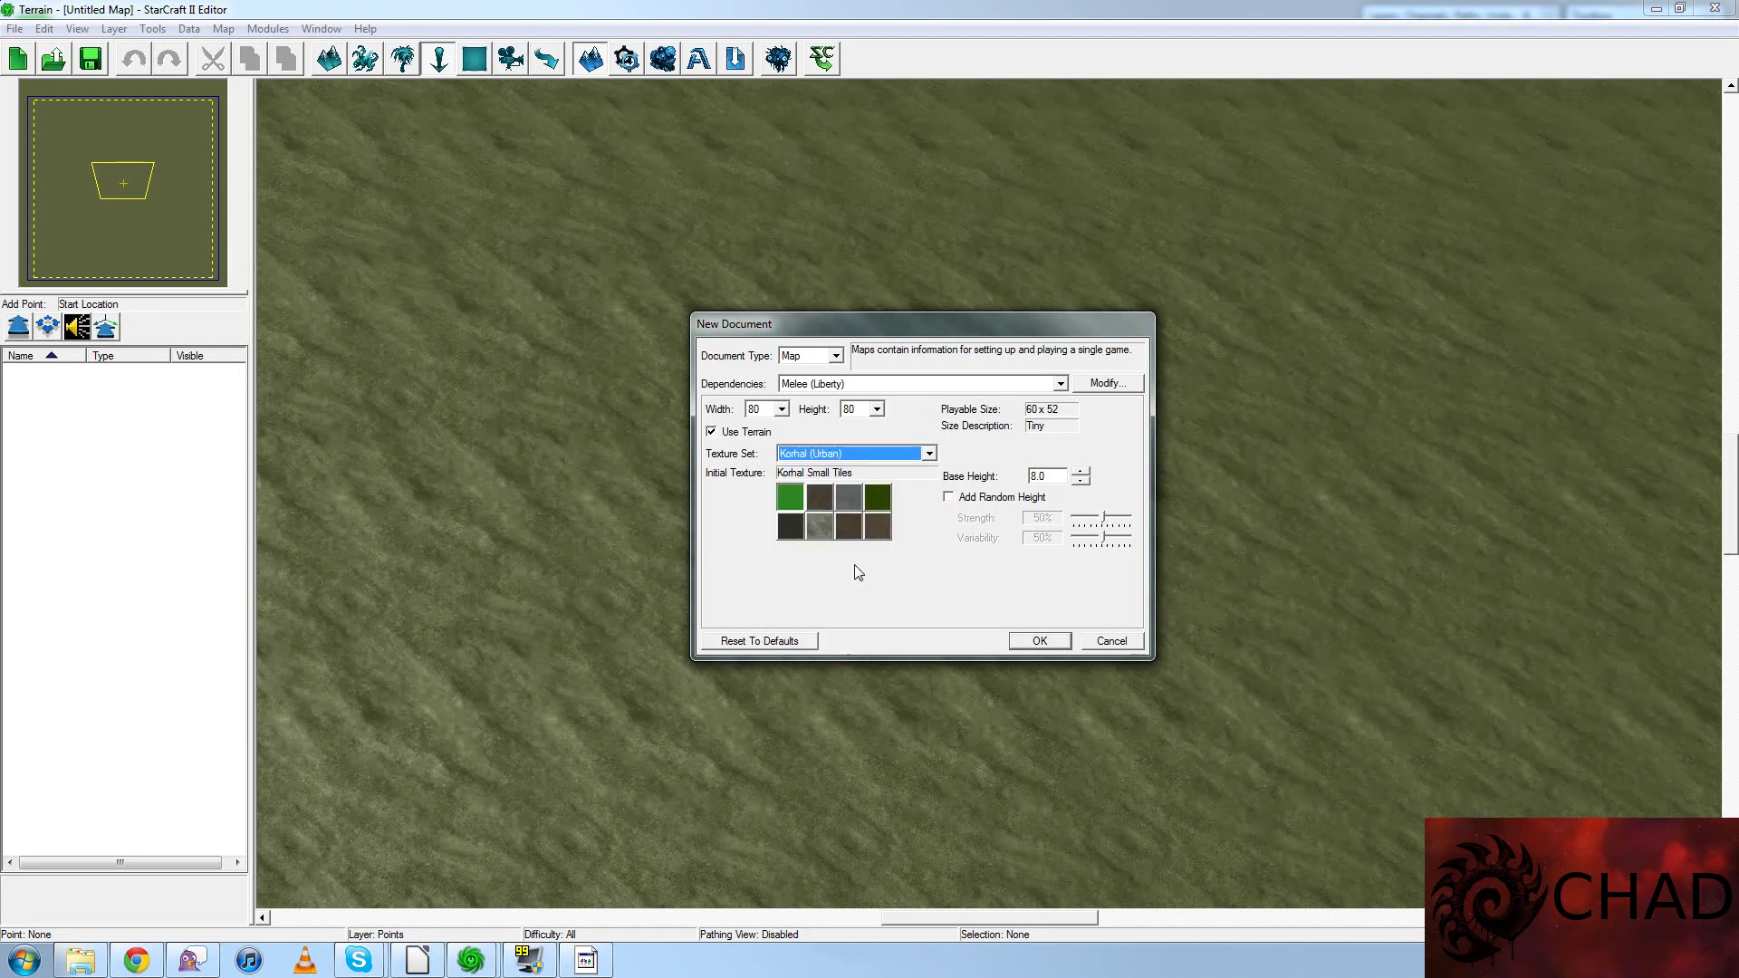
pyautogui.click(851, 497)
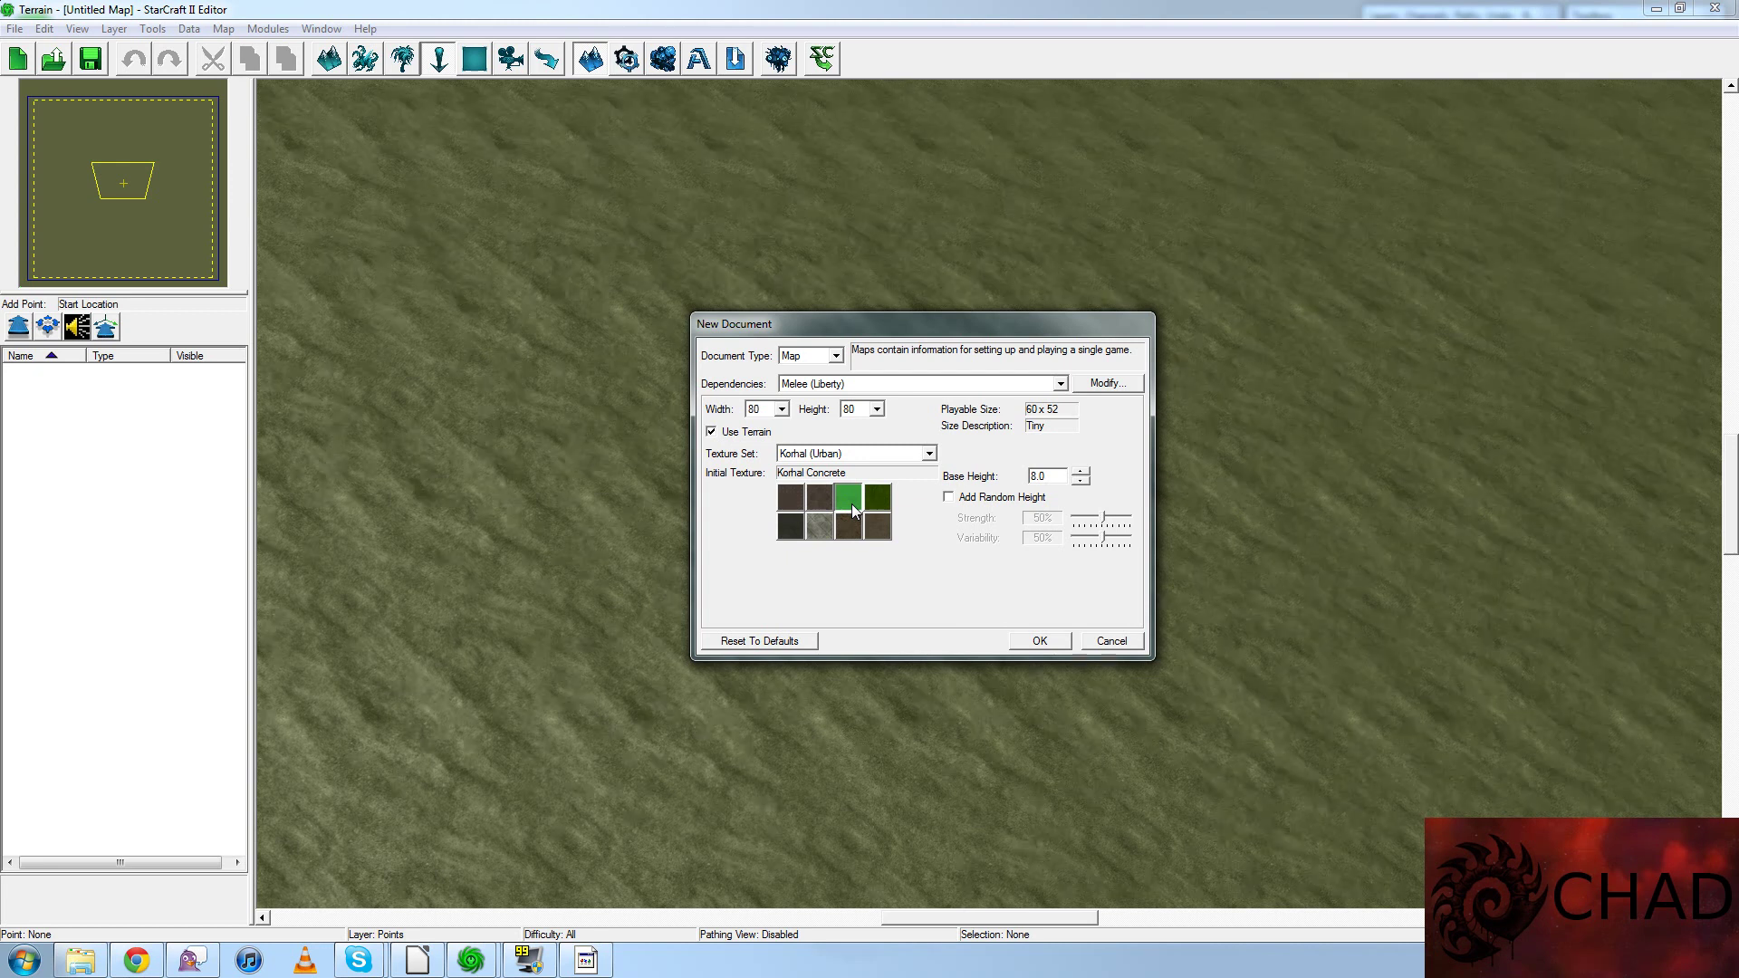
pyautogui.click(1038, 642)
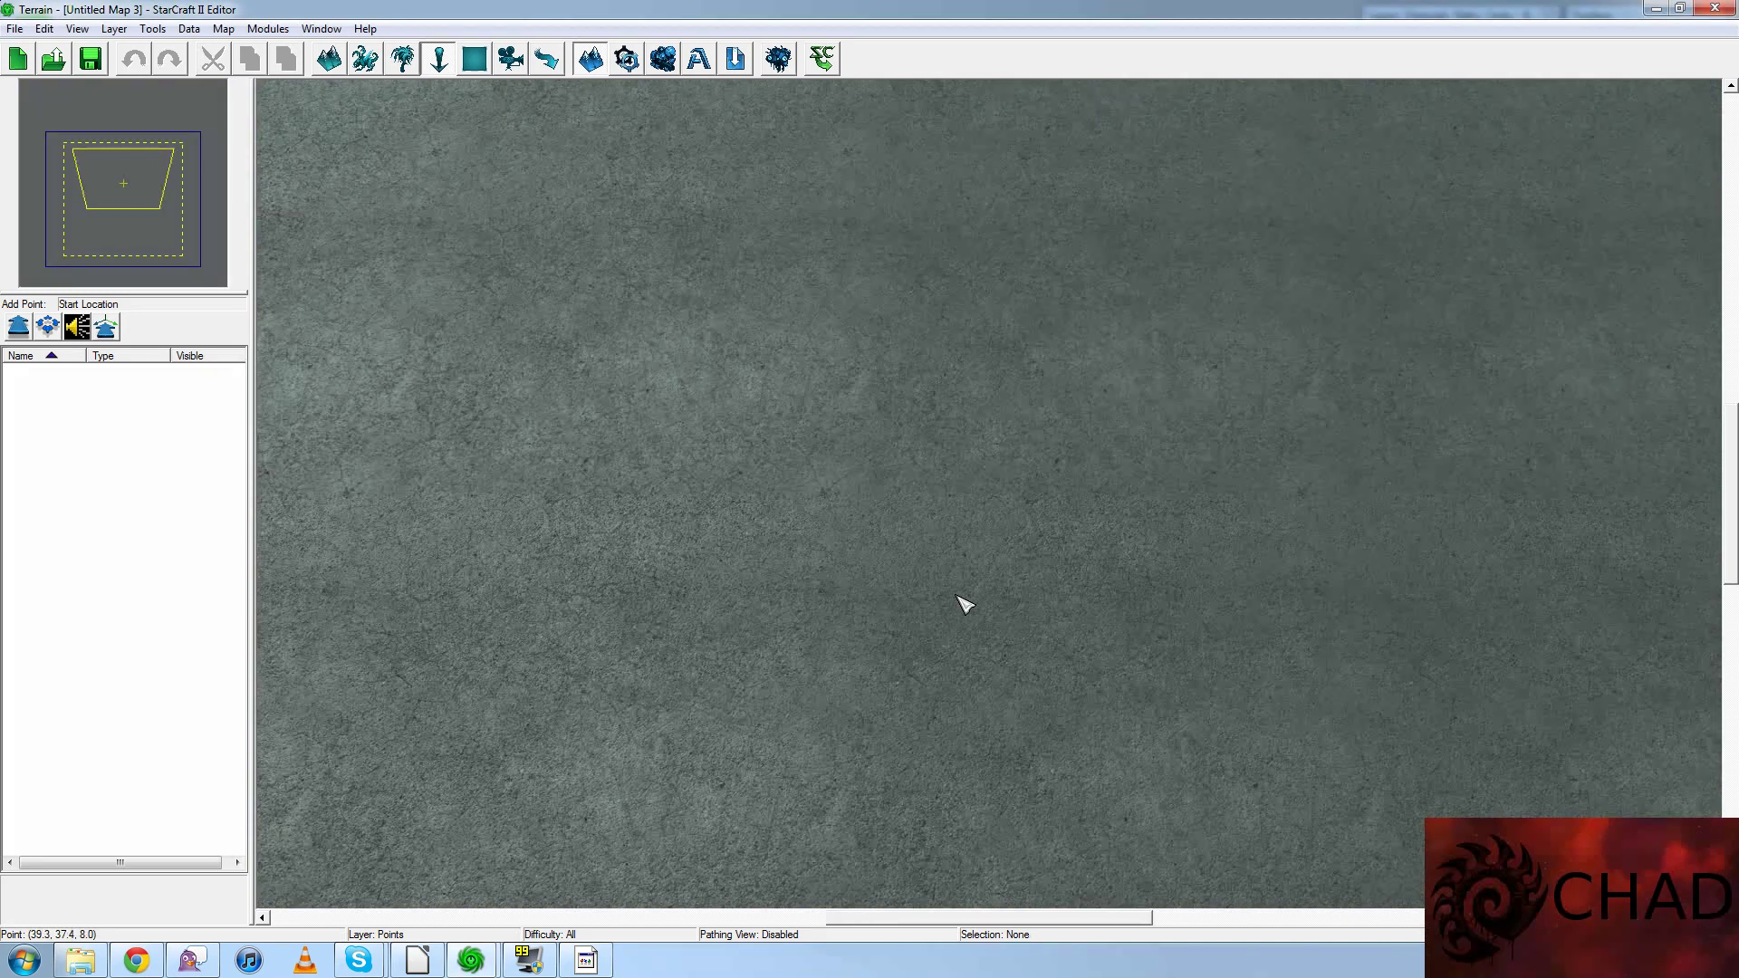
pyautogui.scroll(-5, 965, 604)
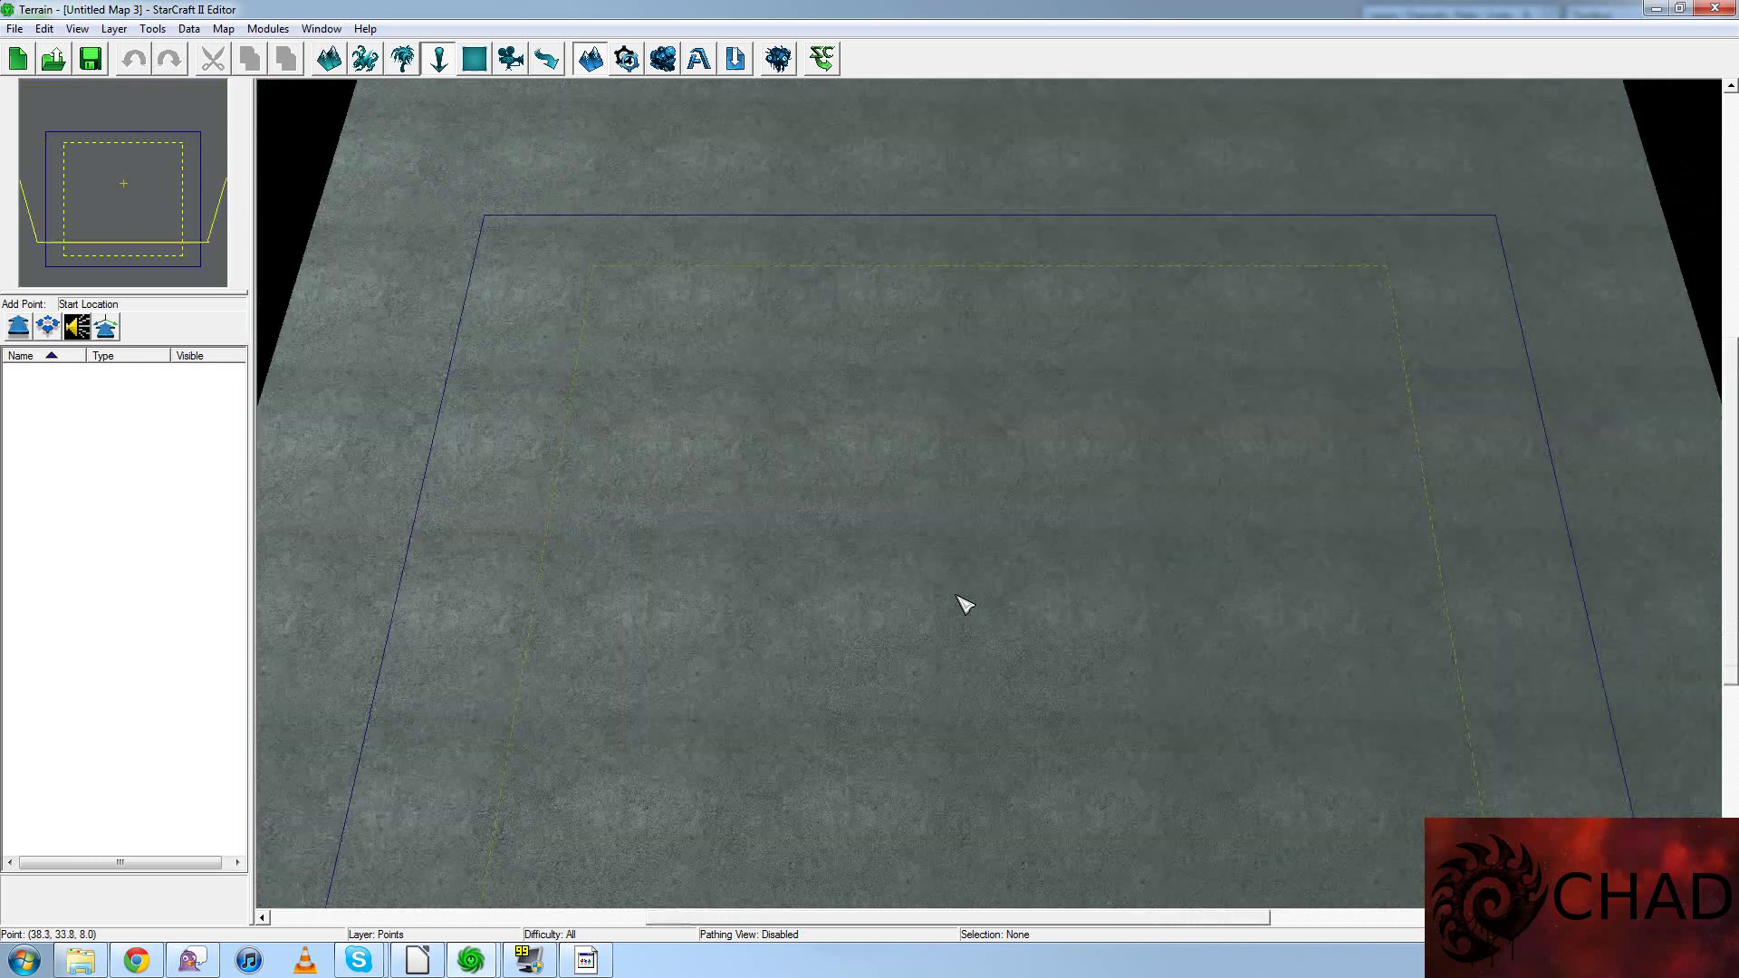
pyautogui.scroll(-5, 963, 606)
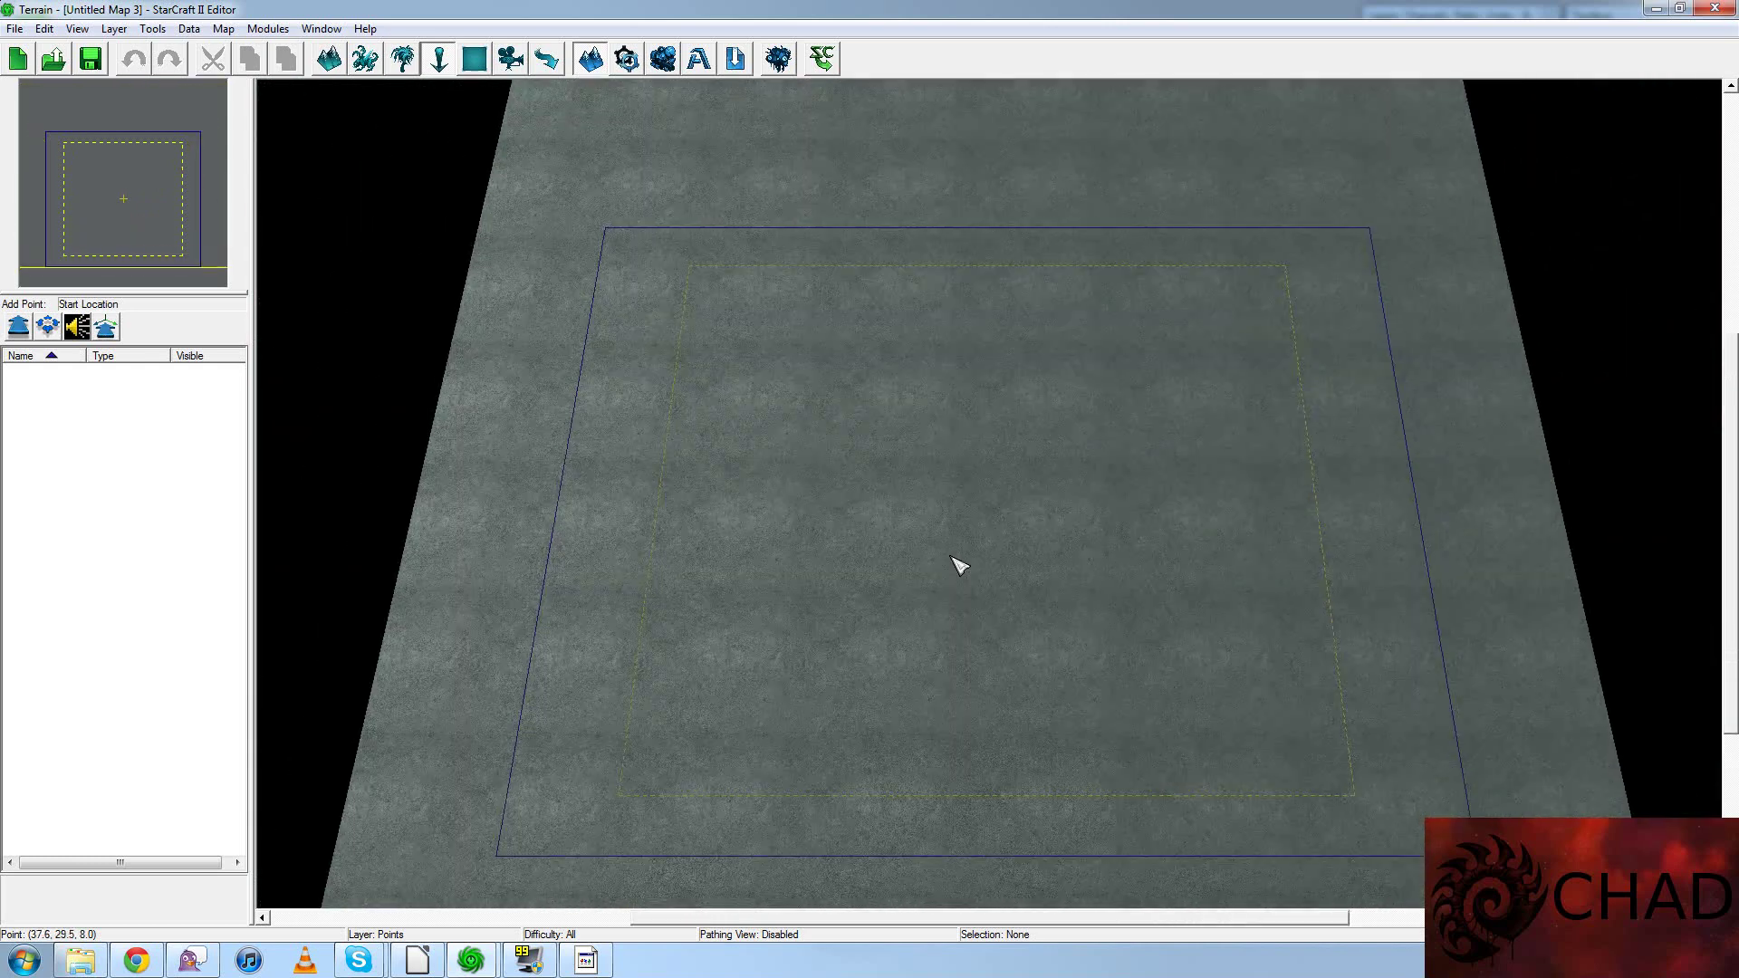
pyautogui.scroll(4, 933, 607)
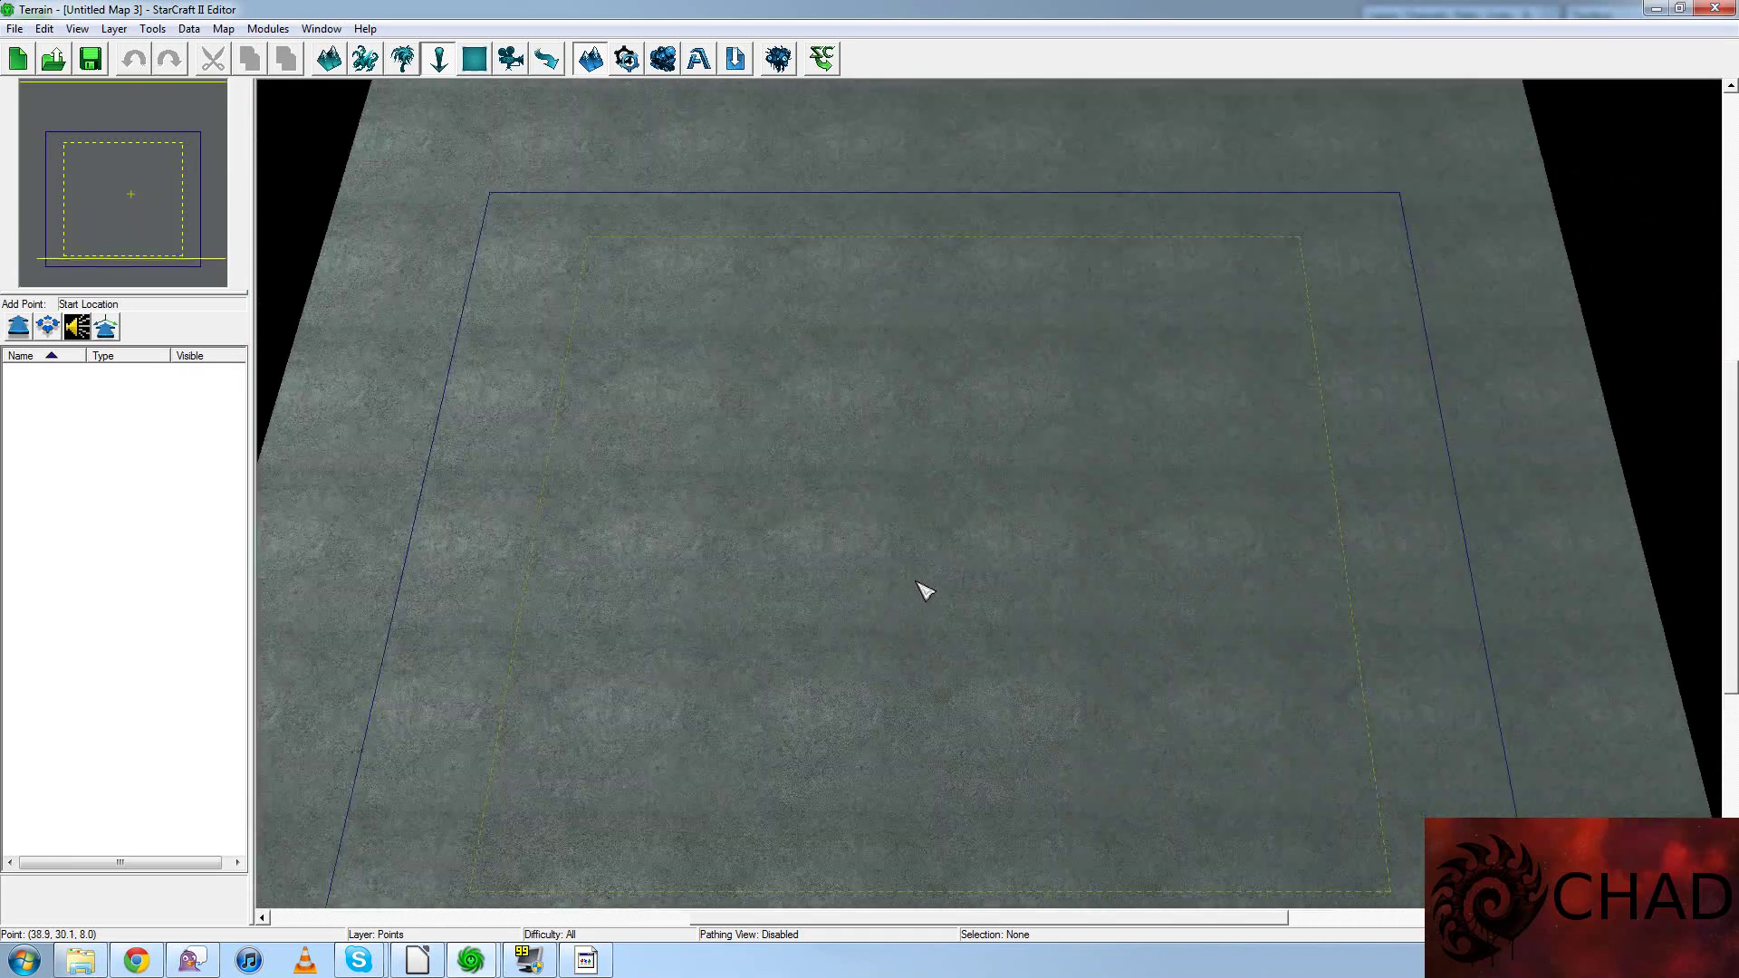
pyautogui.scroll(4, 928, 596)
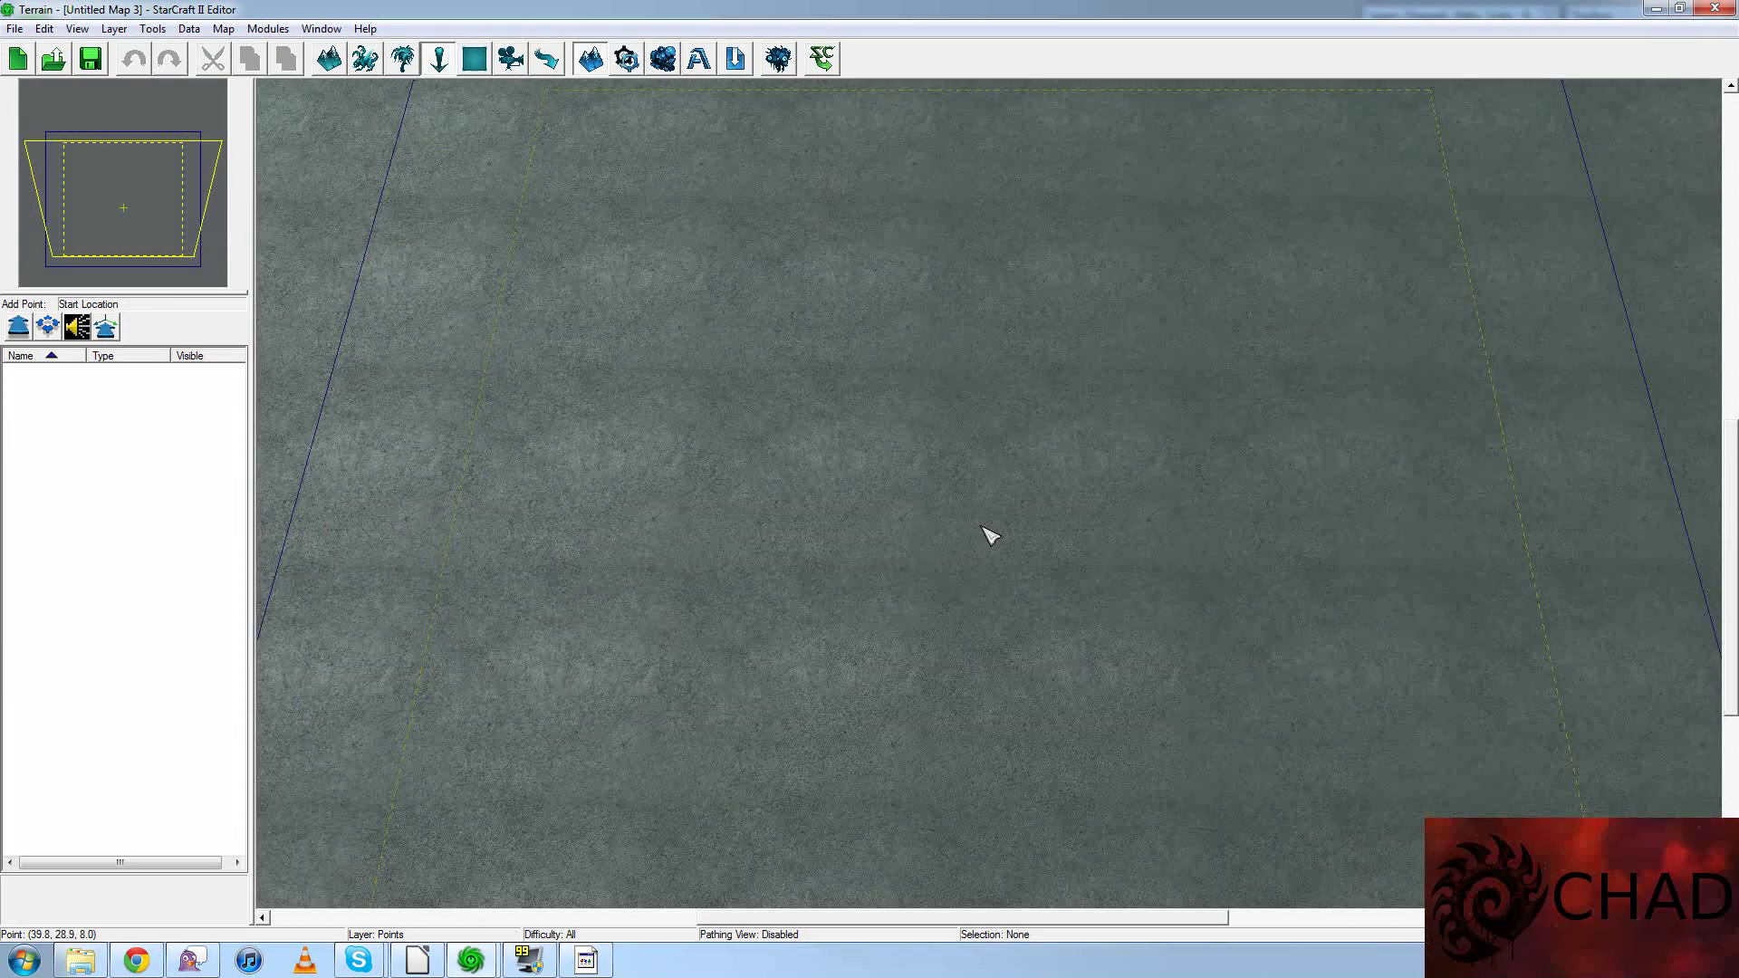
pyautogui.scroll(-3, 990, 535)
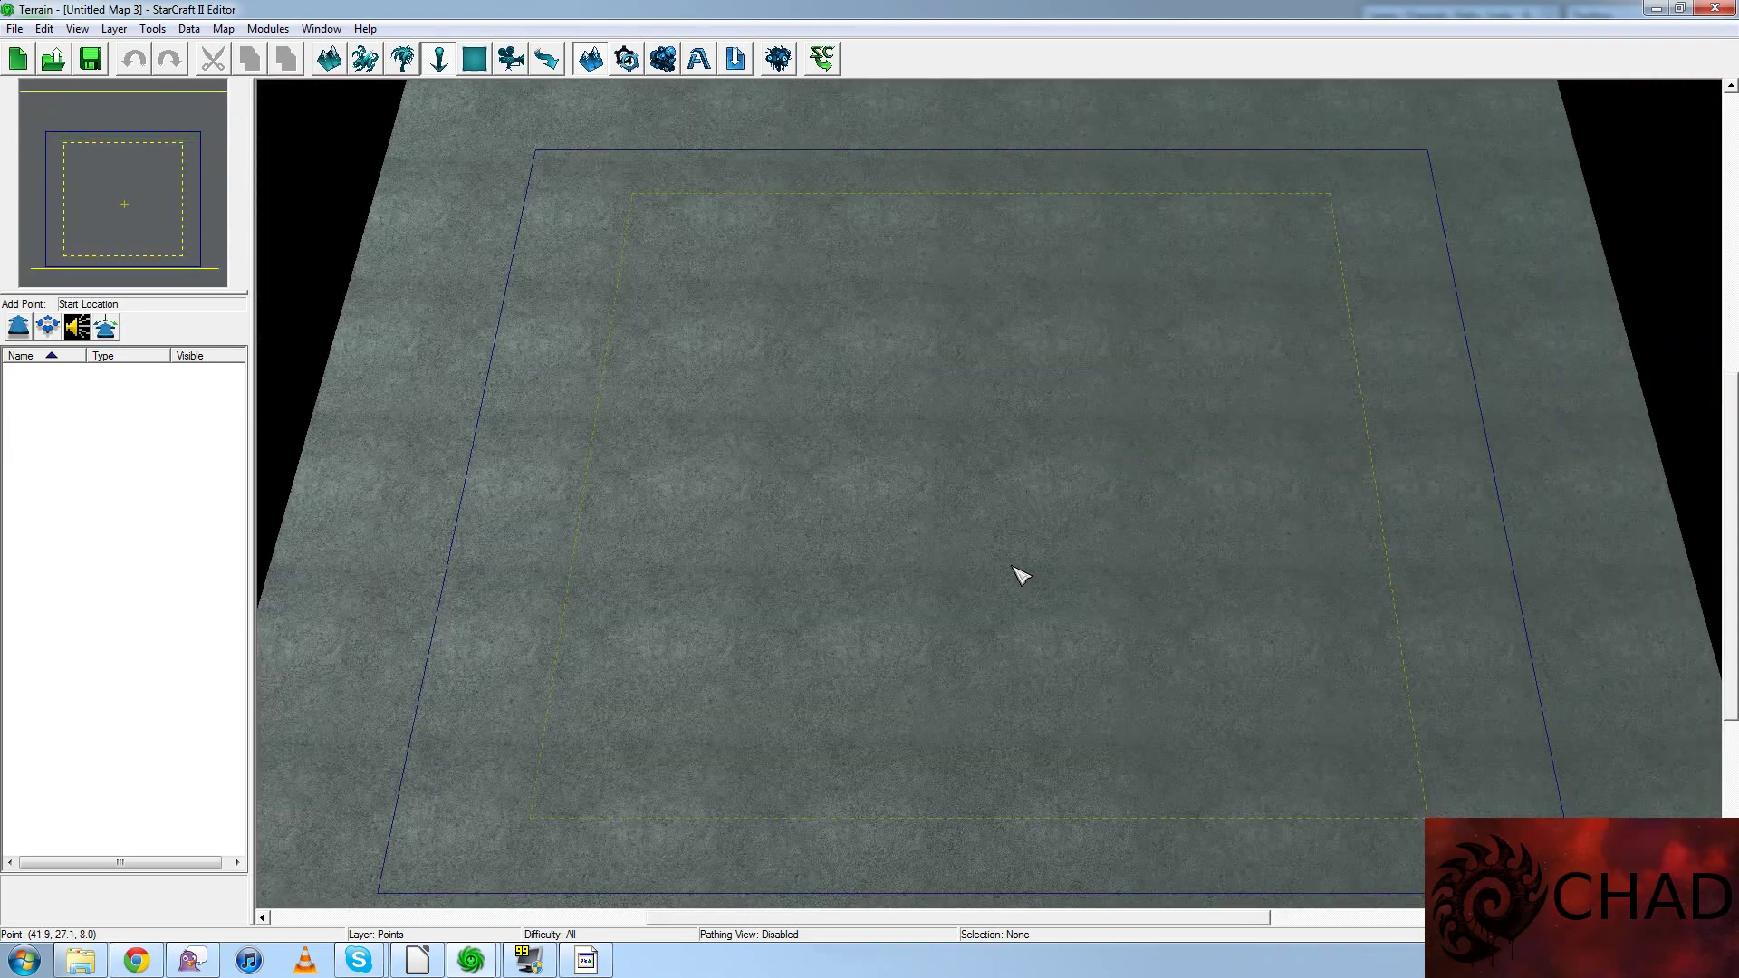
pyautogui.scroll(-1, 1014, 572)
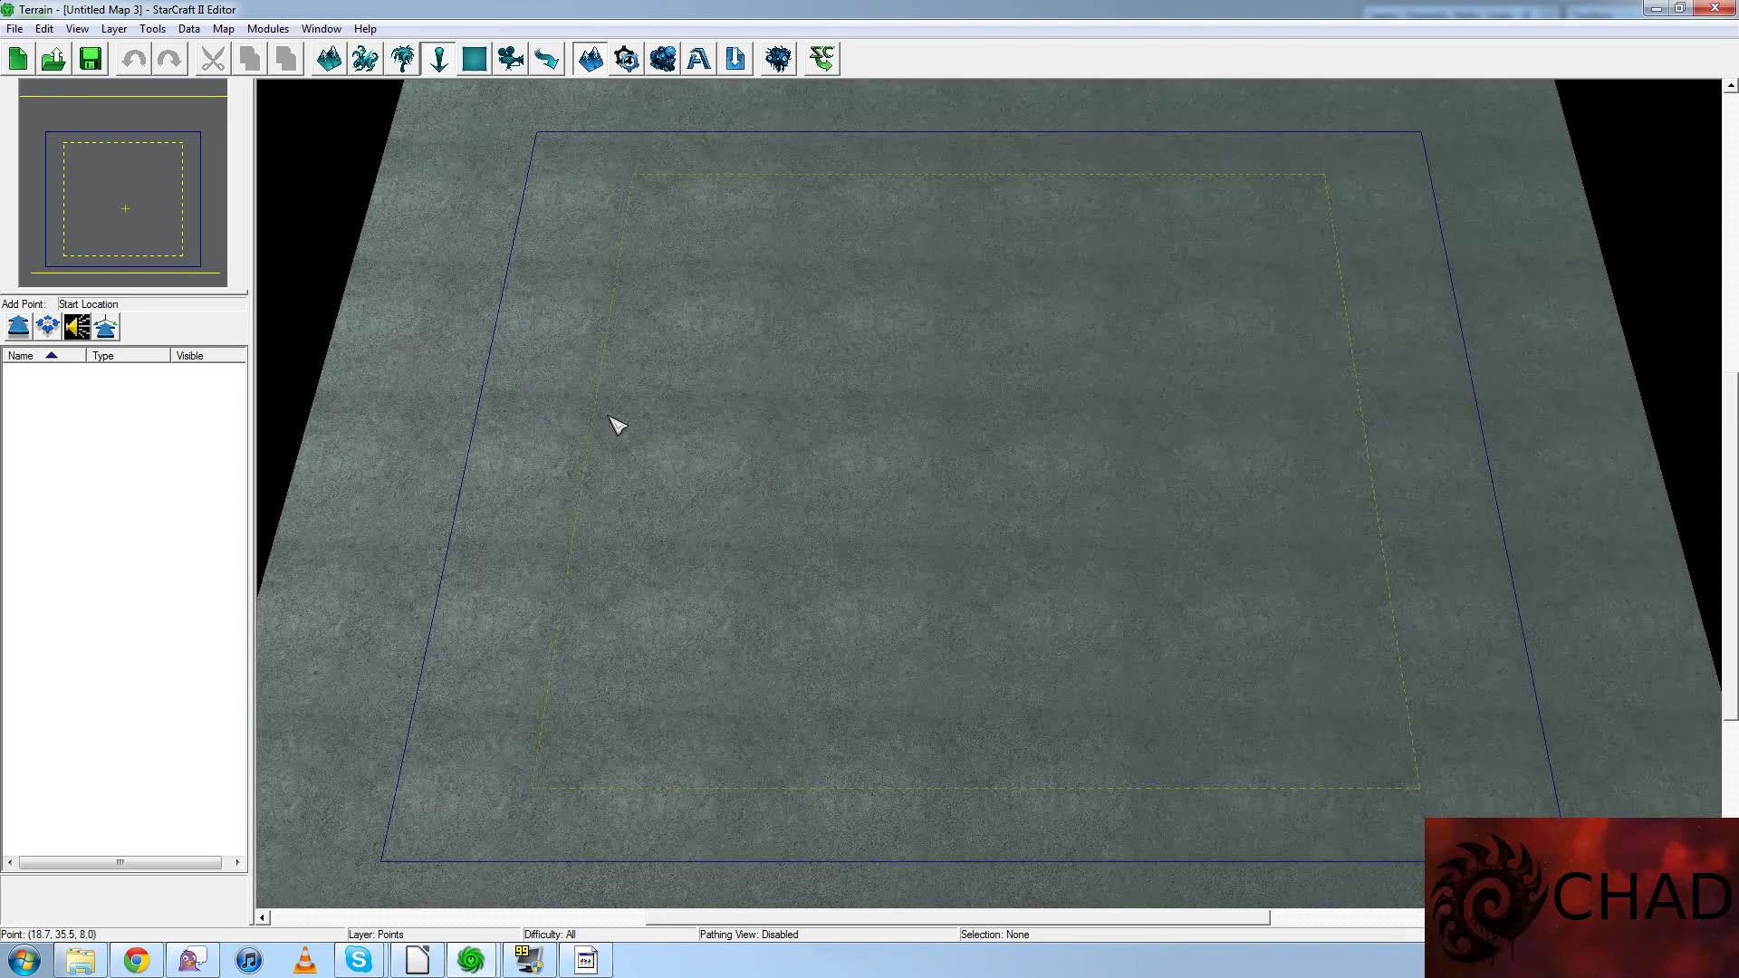
# - In the map info, set the name to "A map", enter the author's name, and set the basic description to "FFA, 1v1, 2v2"
pyautogui.click(224, 29)
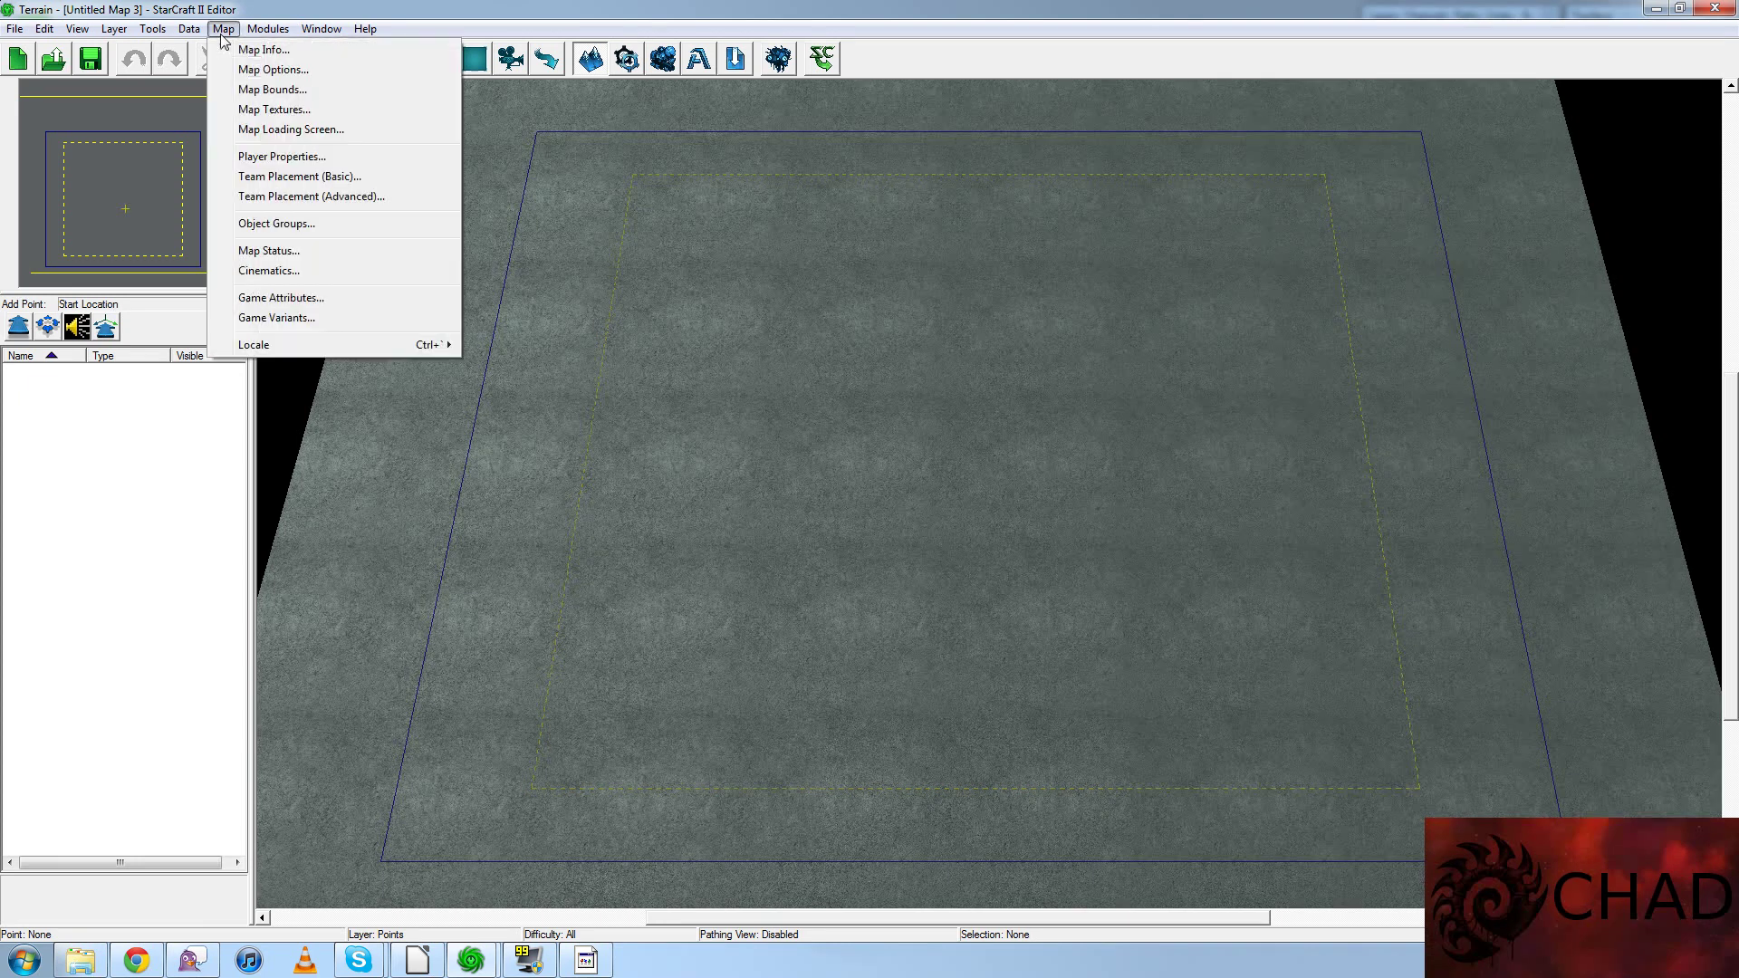
pyautogui.click(288, 51)
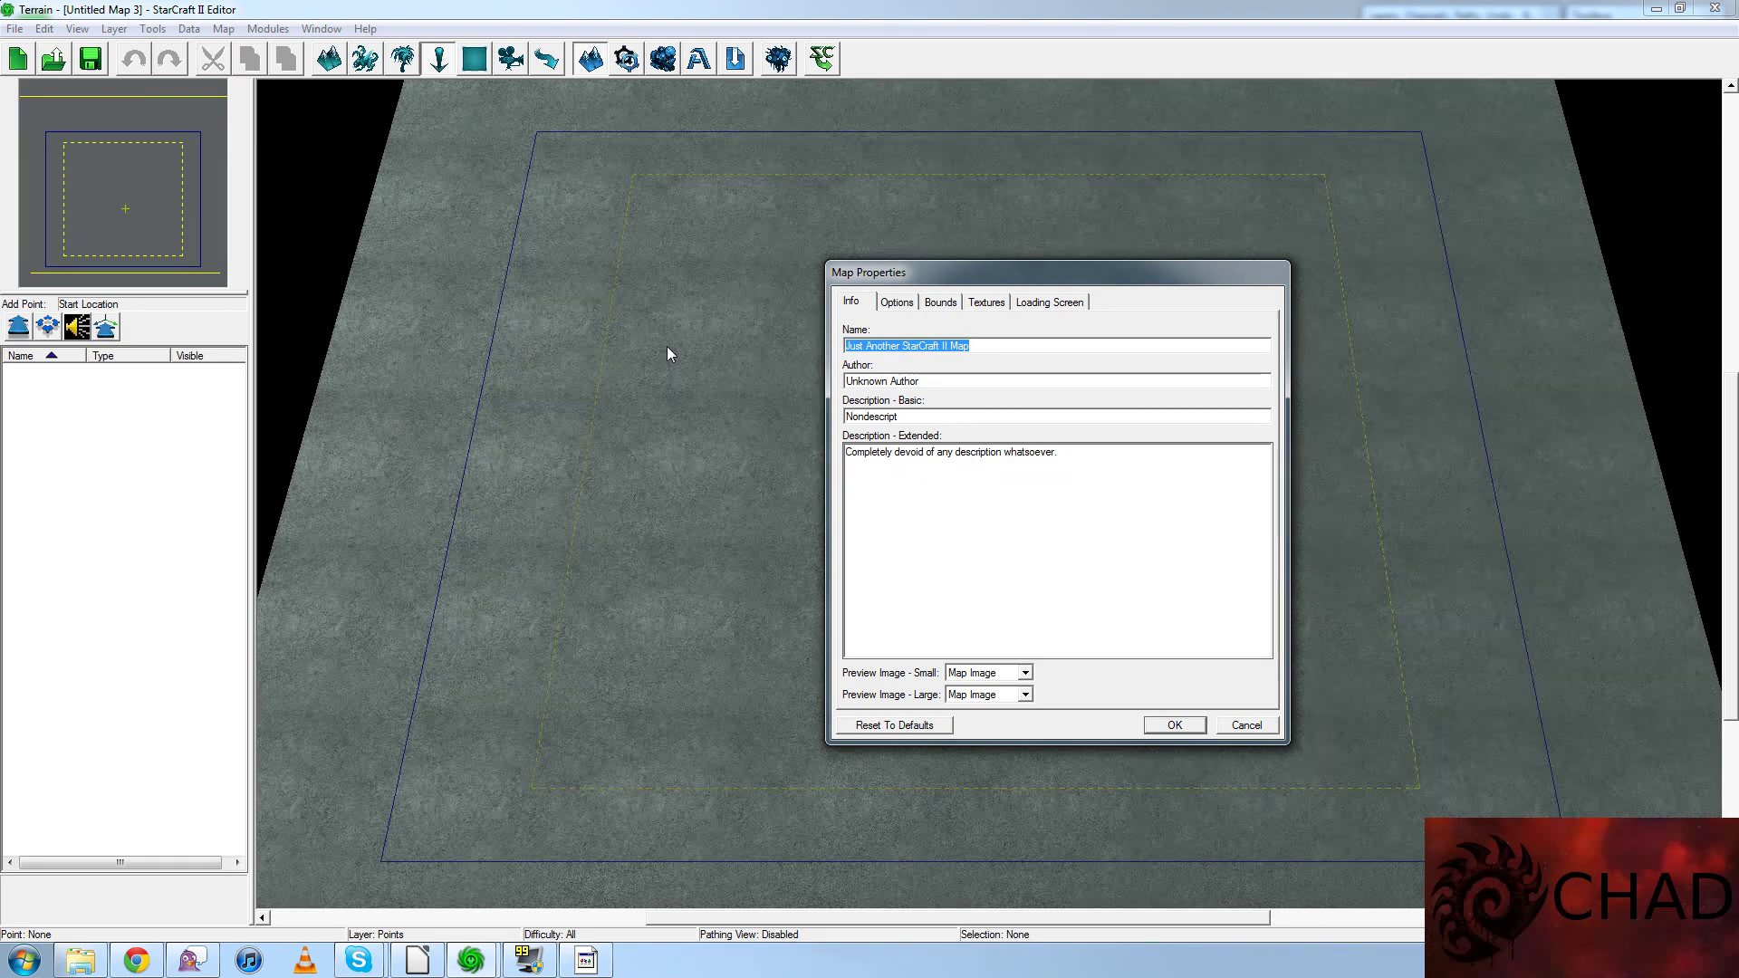
pyautogui.write('A map')
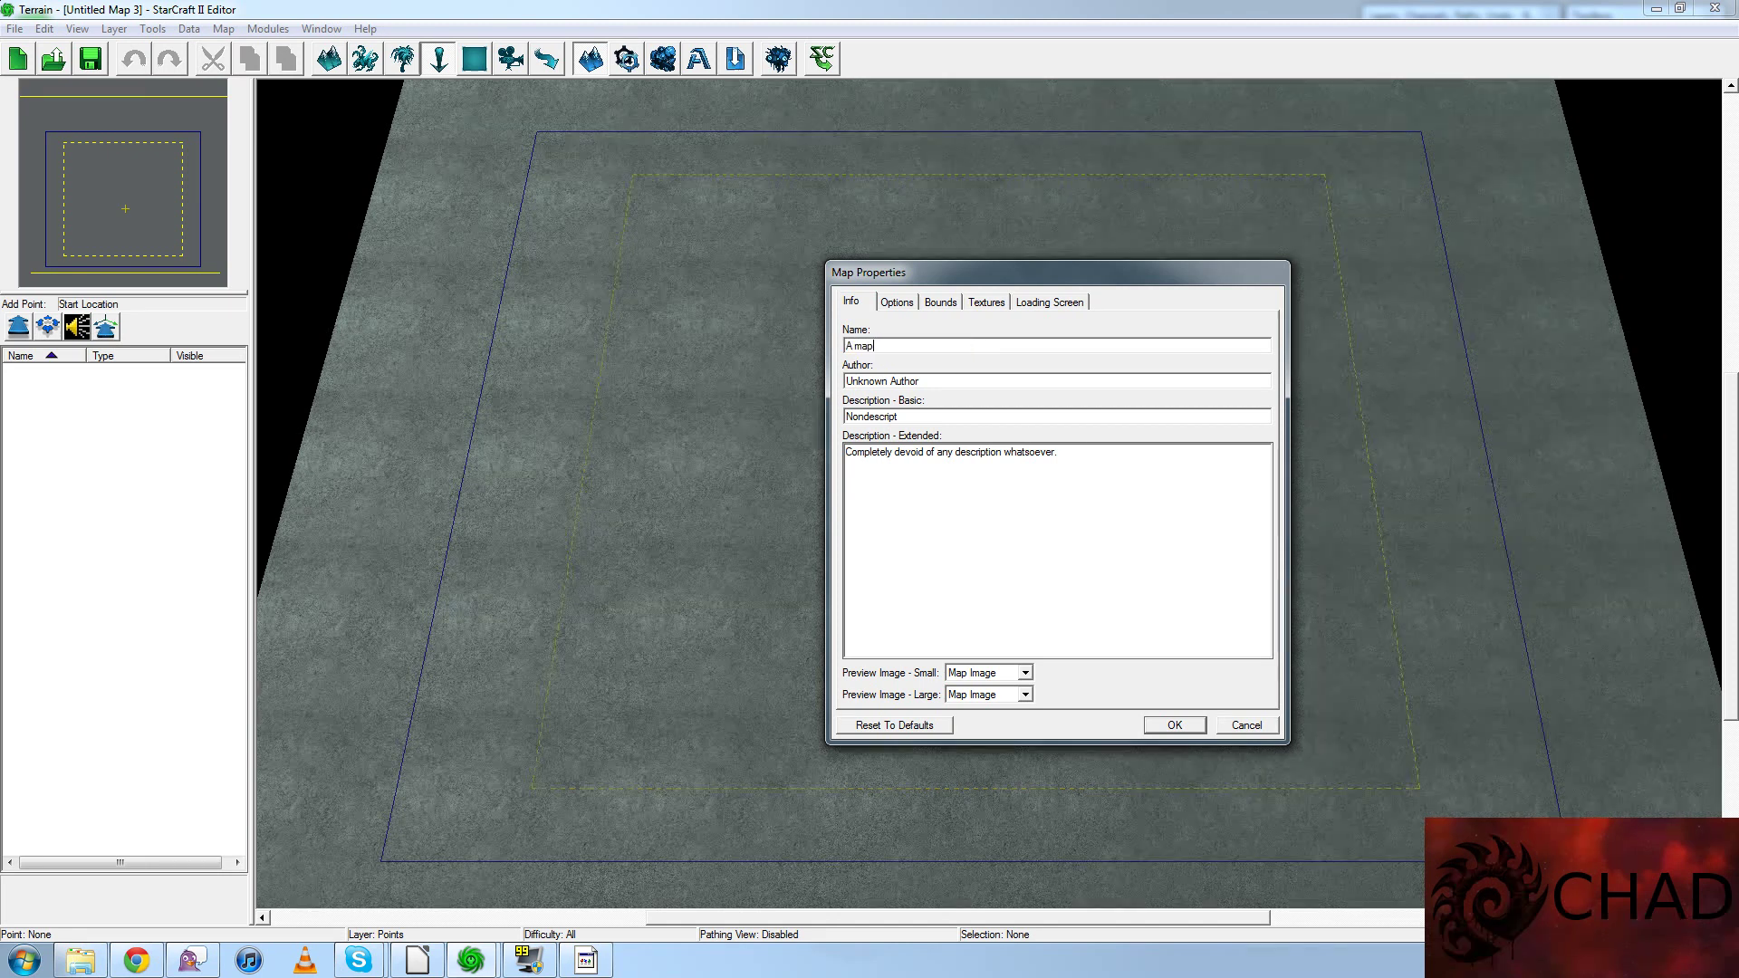
pyautogui.press('Tab')
pyautogui.write('Chadchad')
pyautogui.press('Tab')
pyautogui.write('FFA, 1v1, 2v2')
# - Replace the extended description with "Nice little description - extended for people with not time but spare time to read :)"
pyautogui.press('Tab')
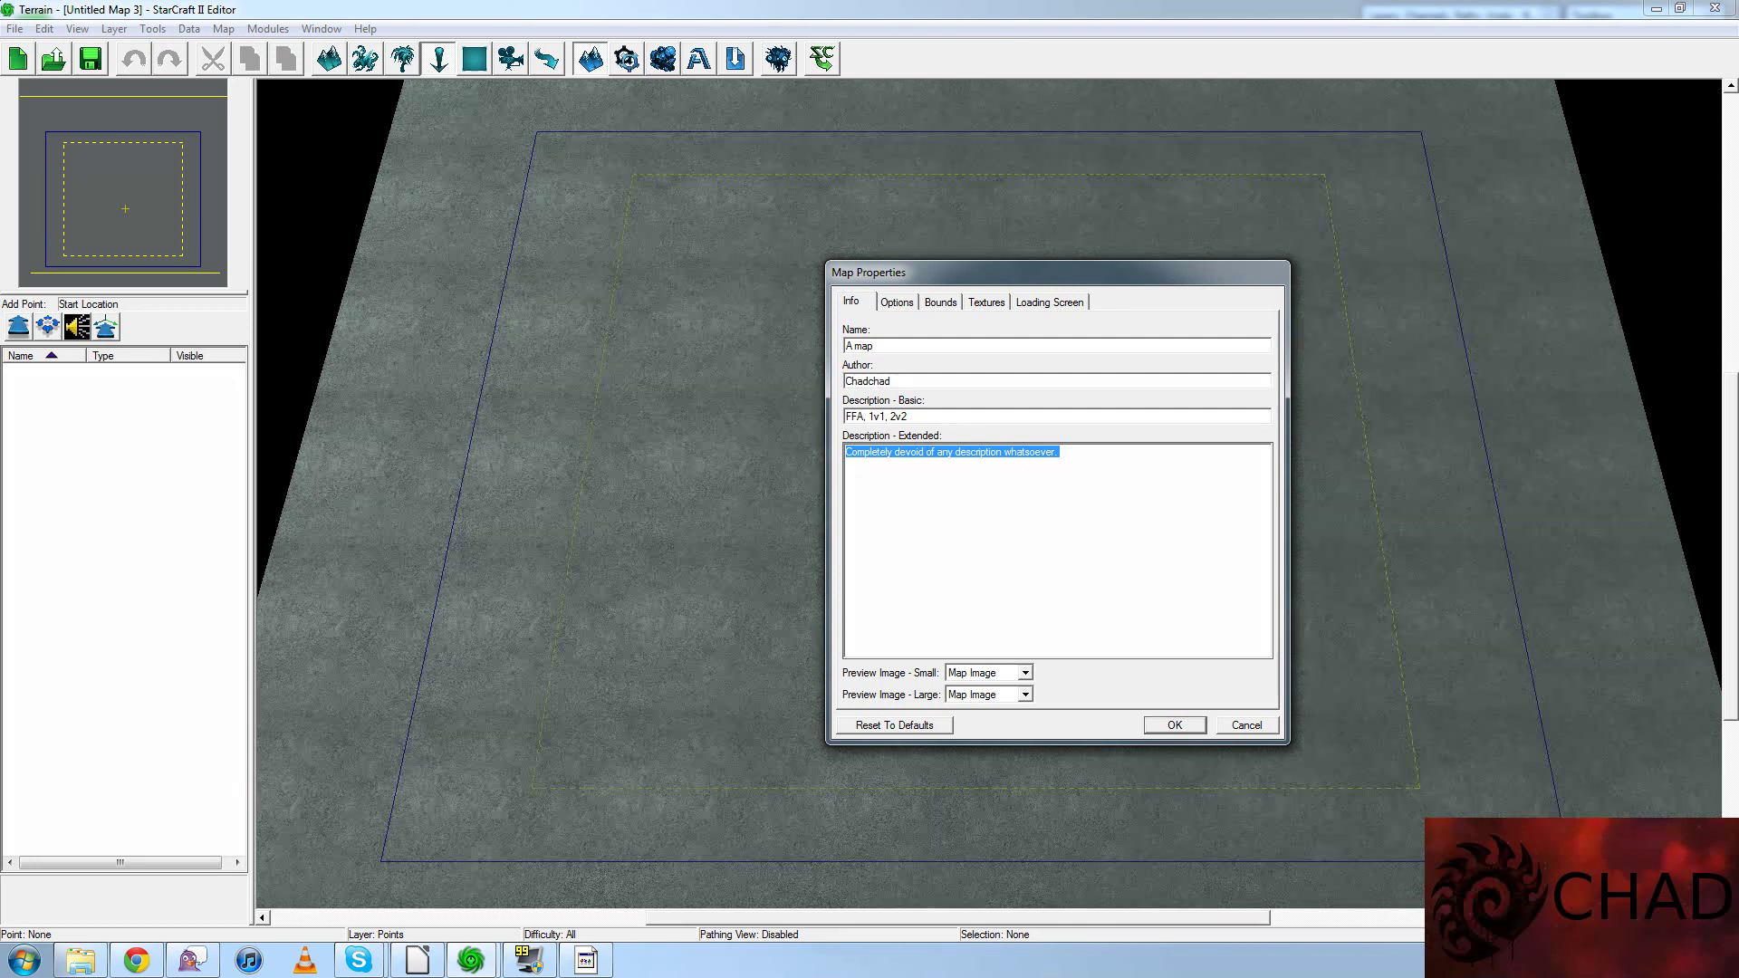
pyautogui.press('BackSpace')
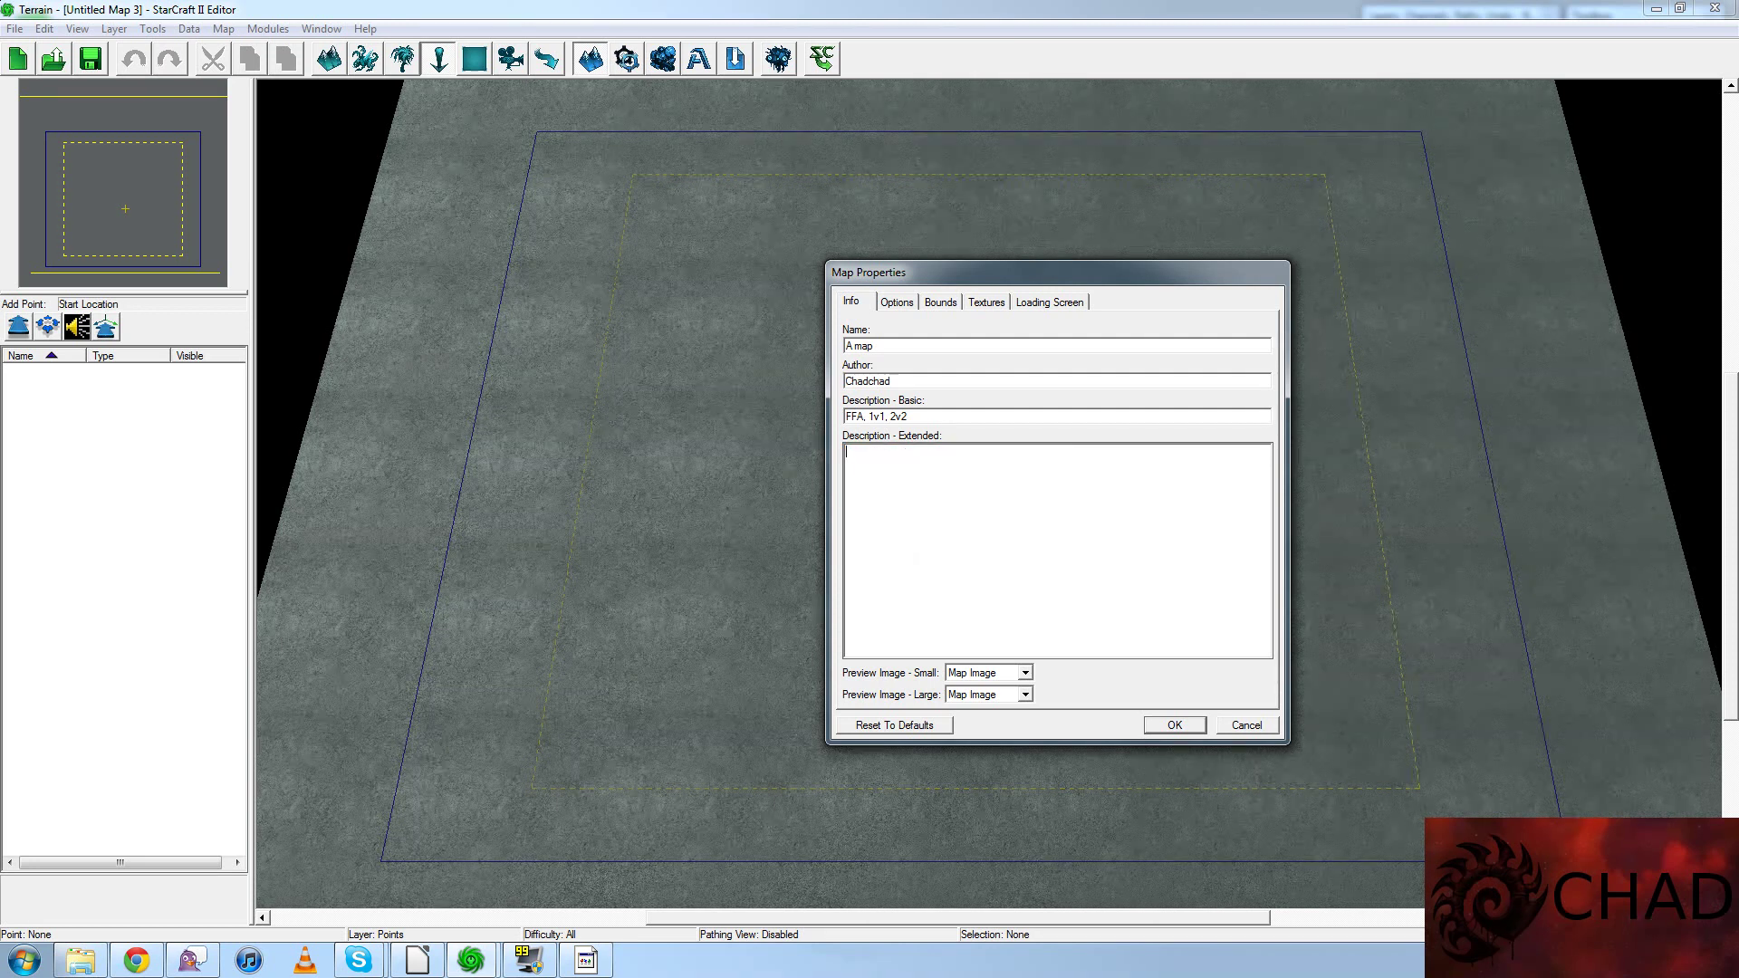
pyautogui.write('Nice little description - ex')
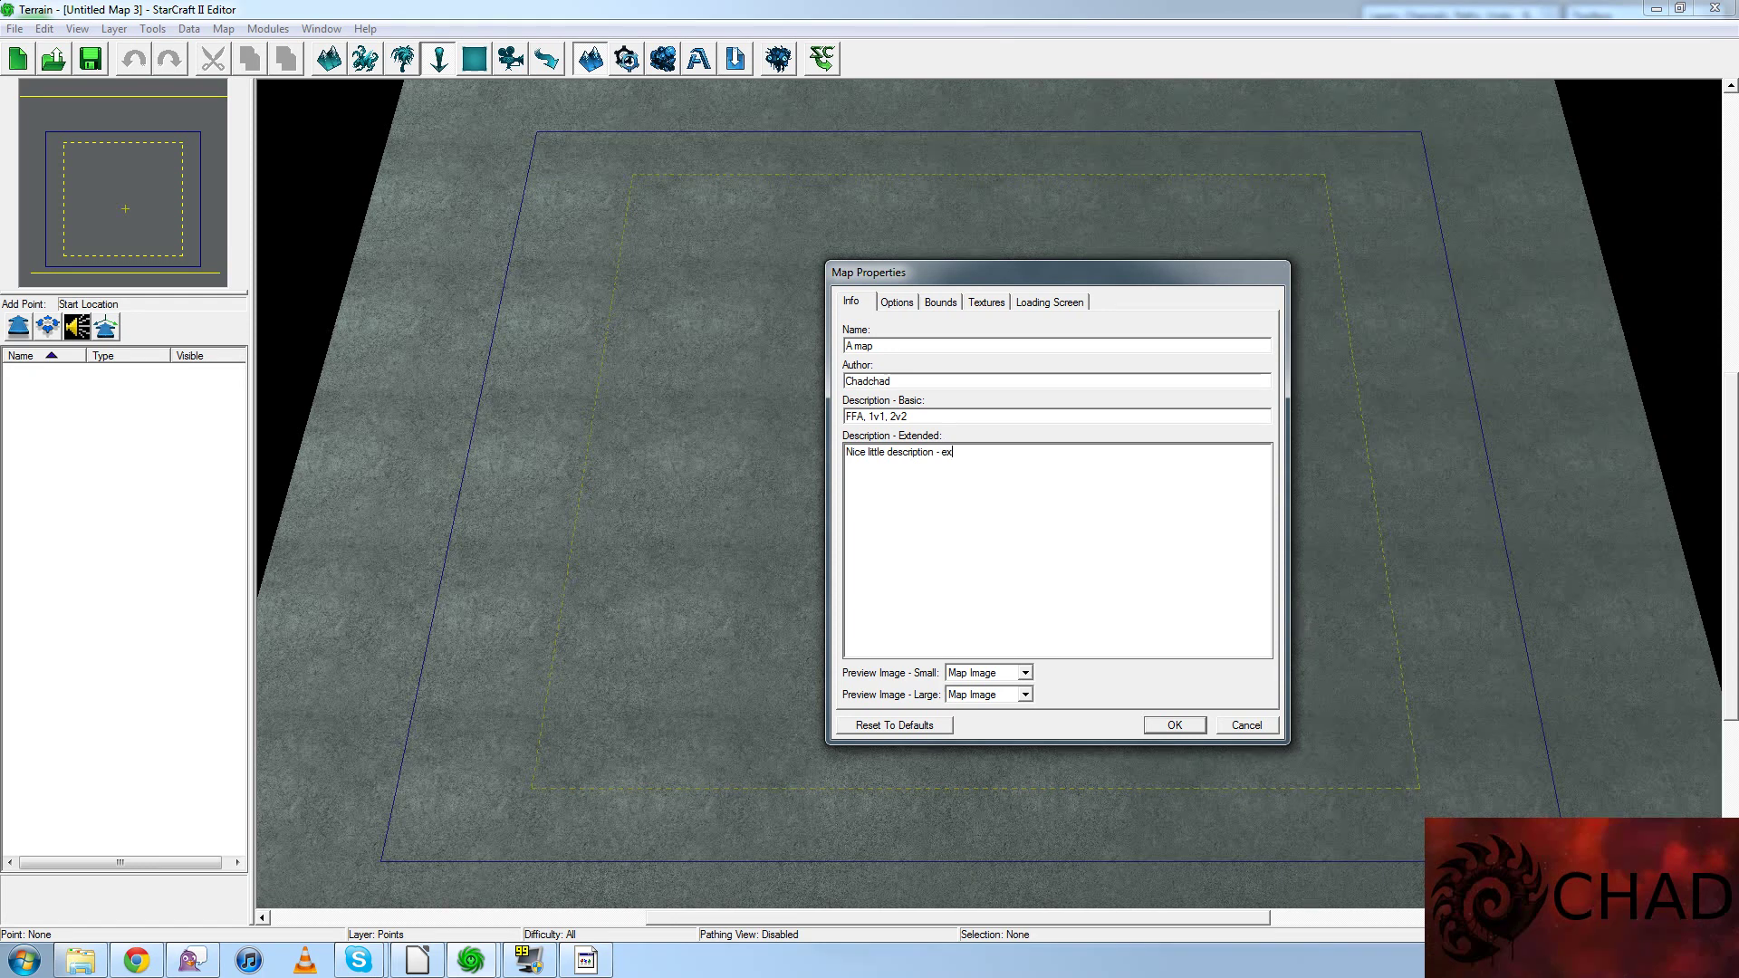
pyautogui.write('tended for')
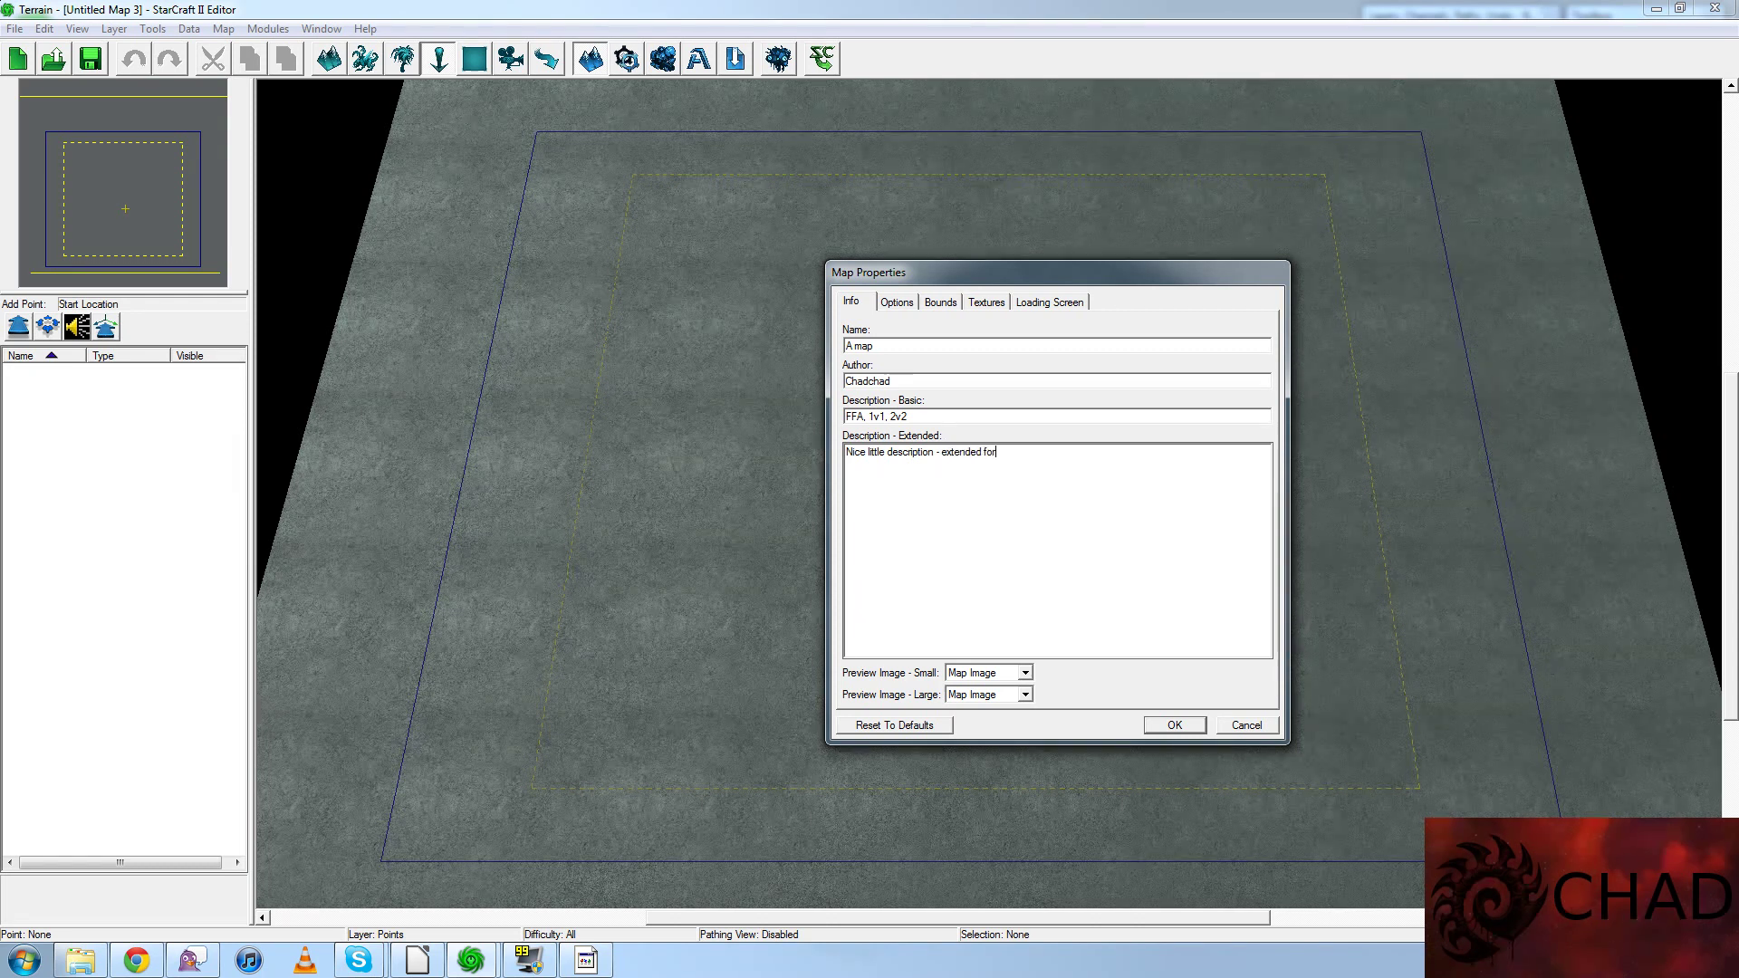
pyautogui.write(' people with not time b')
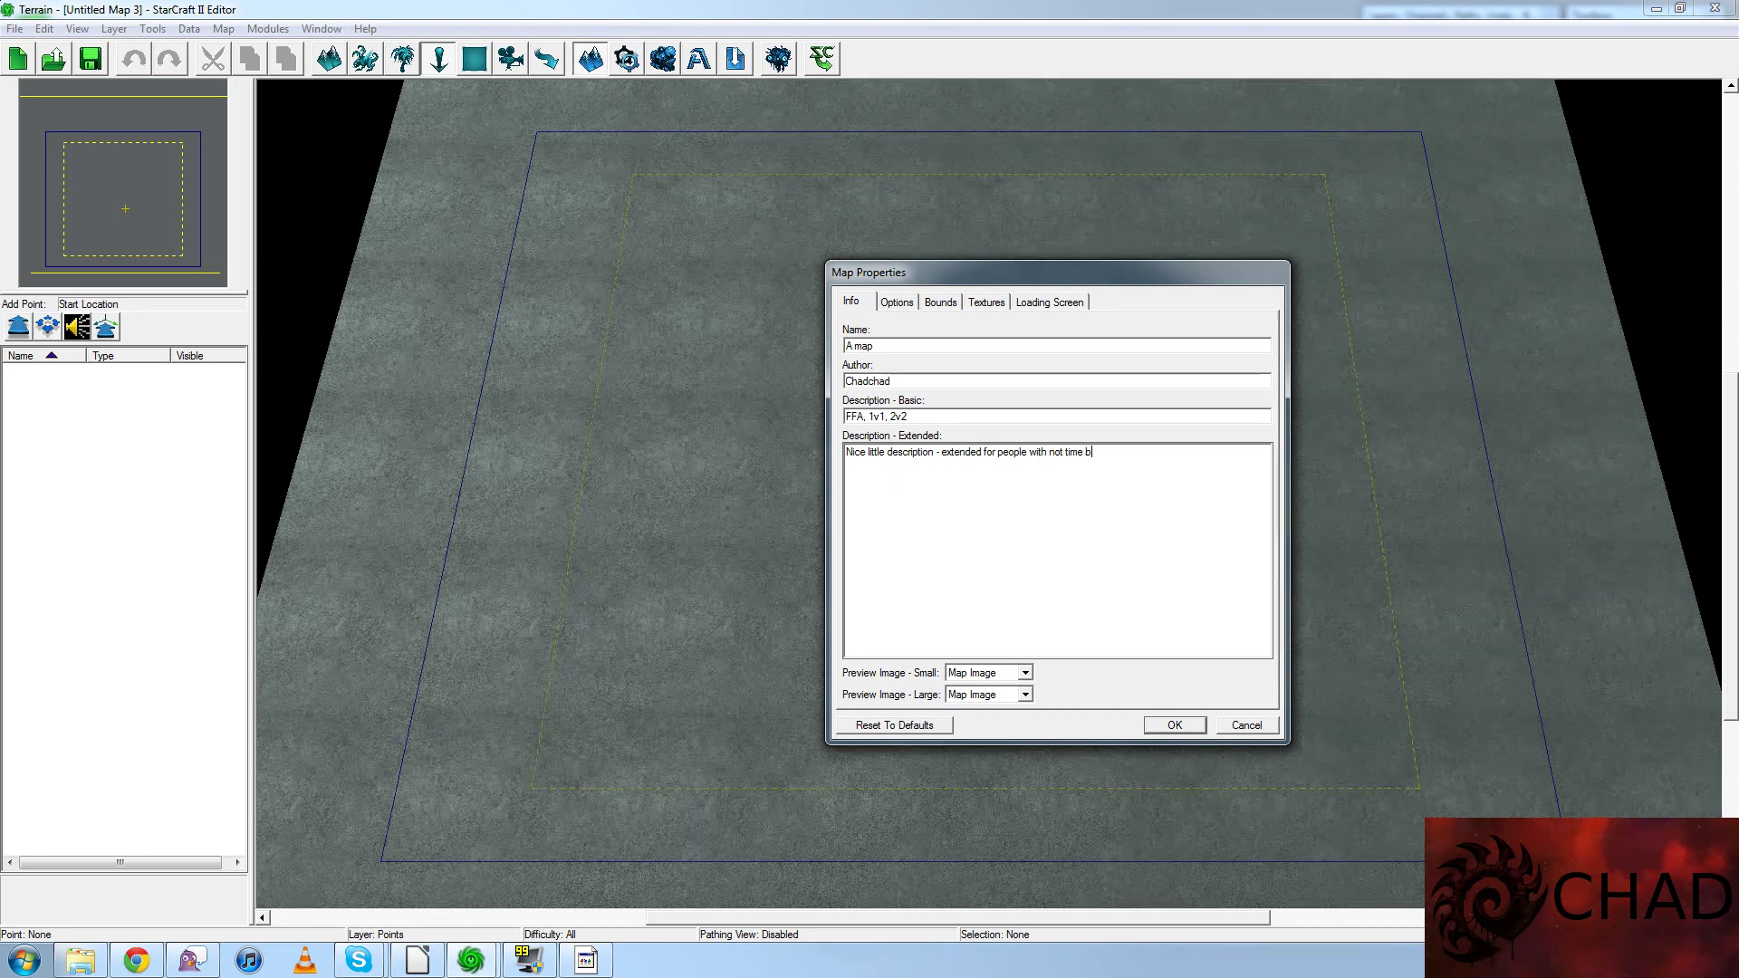
pyautogui.write('ut spare time to read :)')
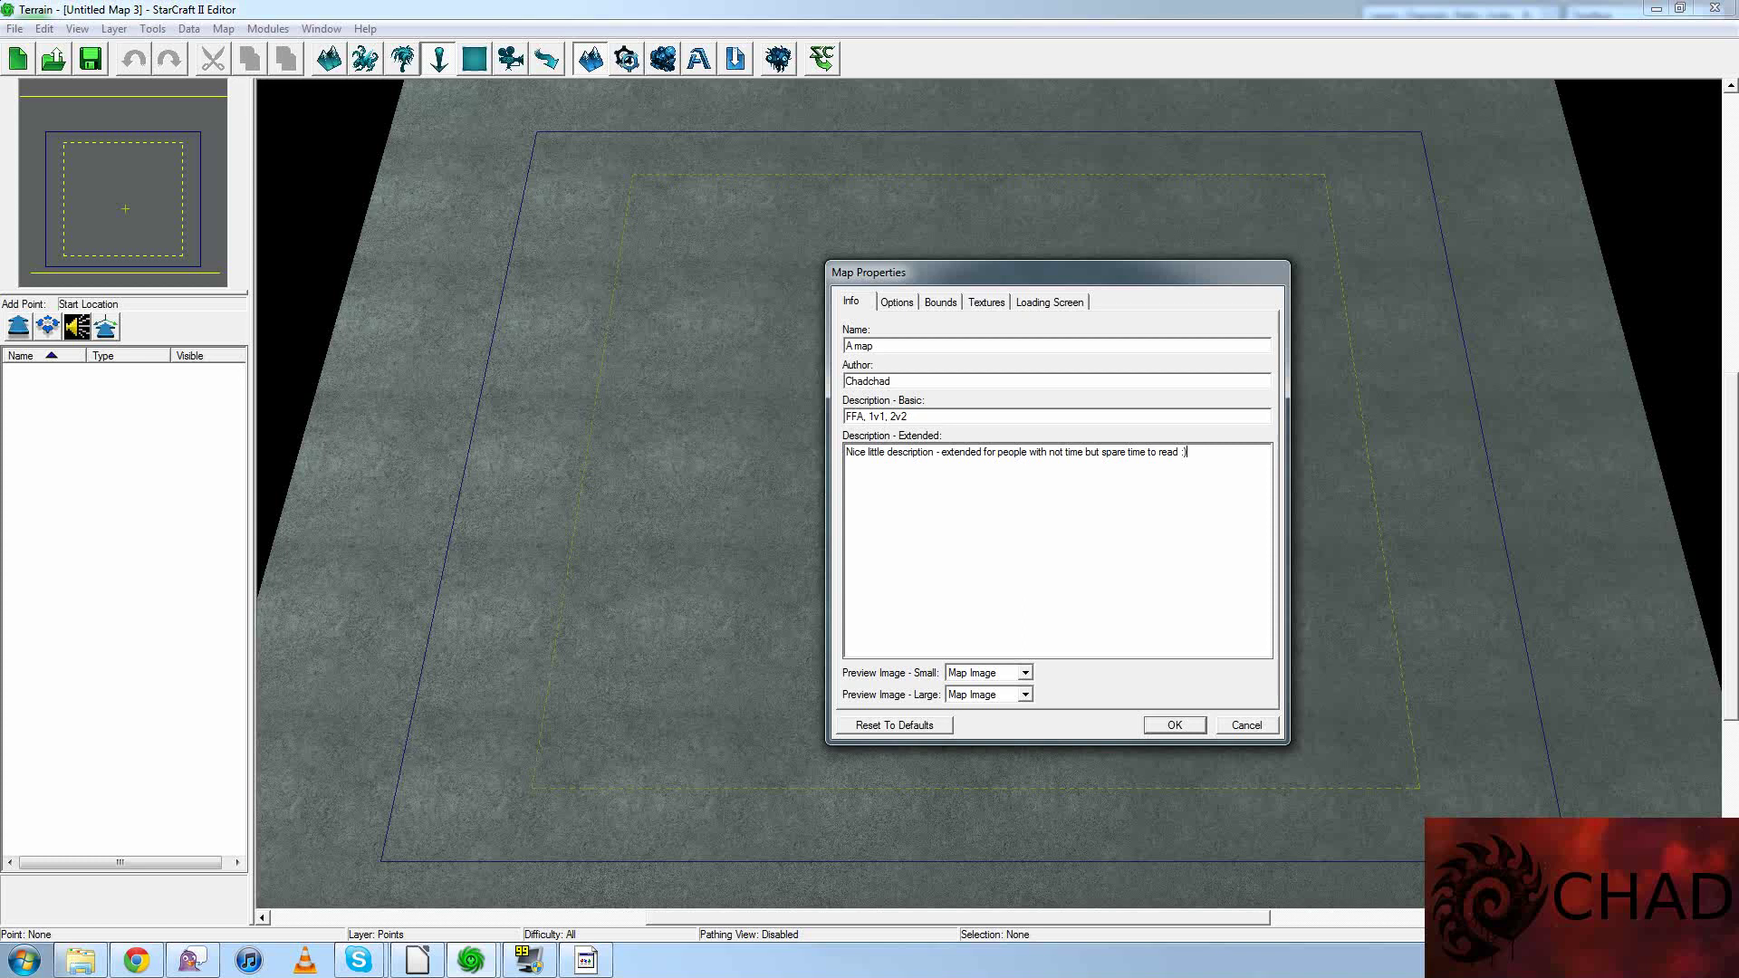
# - Extend the map's camera bounds to 68 at the top, 64 at the right and 11 at the bottom, and apply the map properties
pyautogui.click(897, 304)
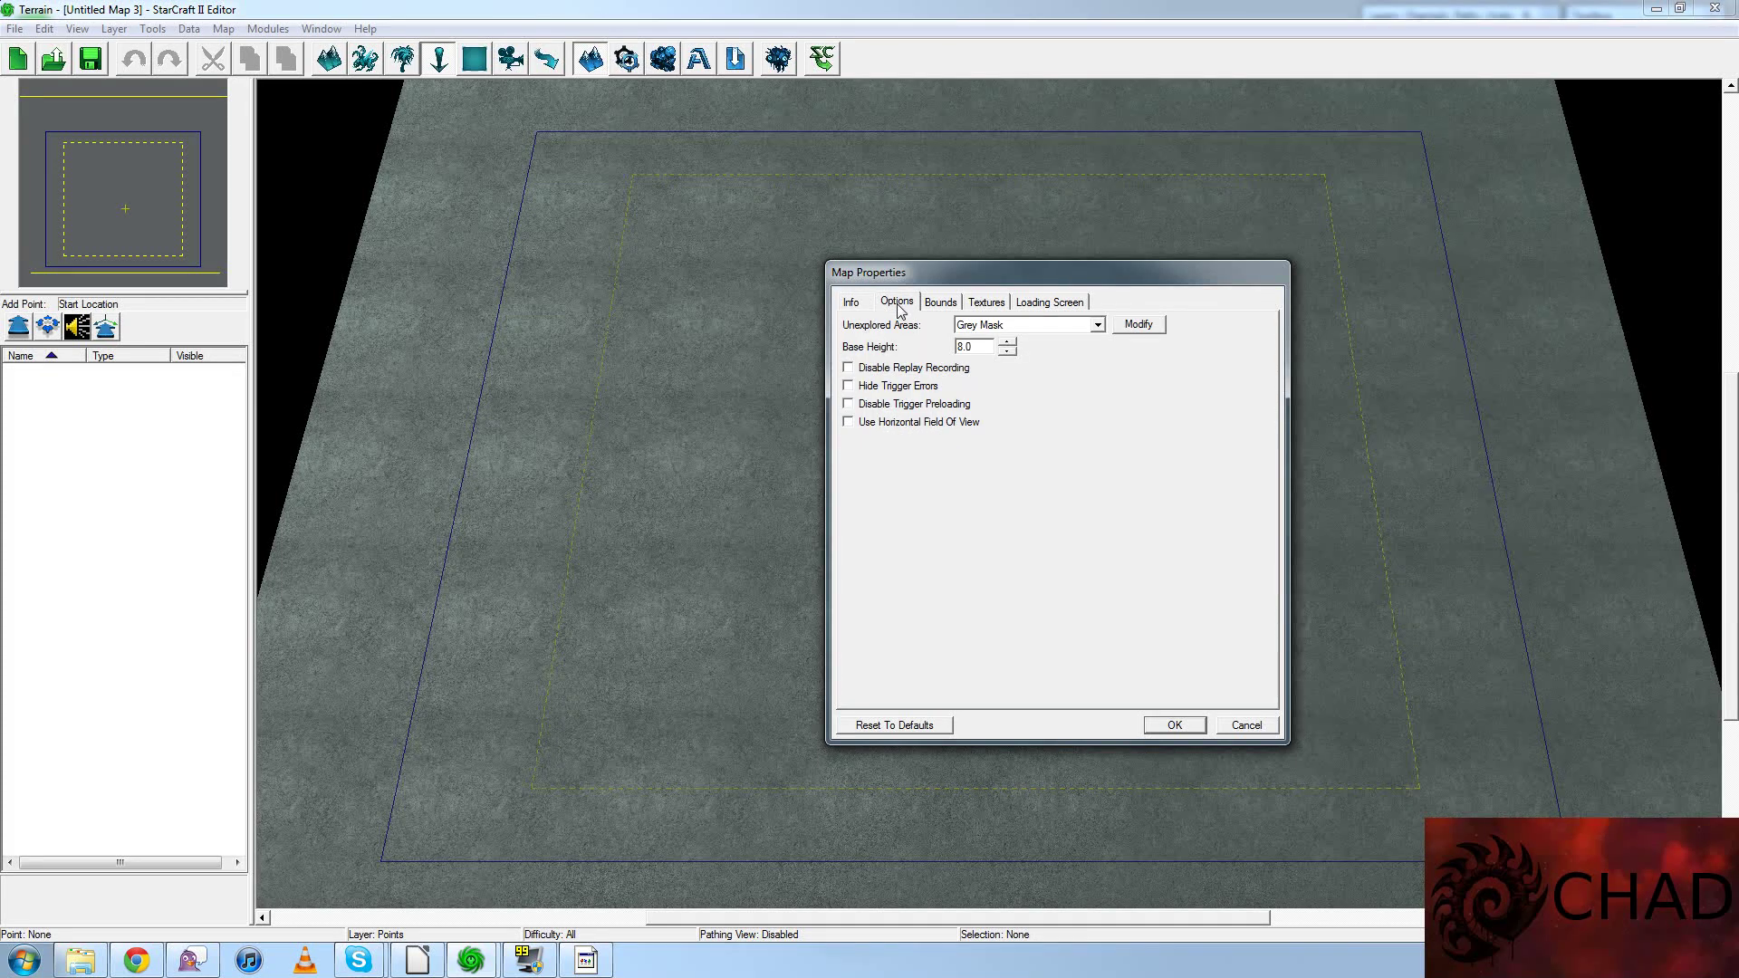
pyautogui.click(952, 307)
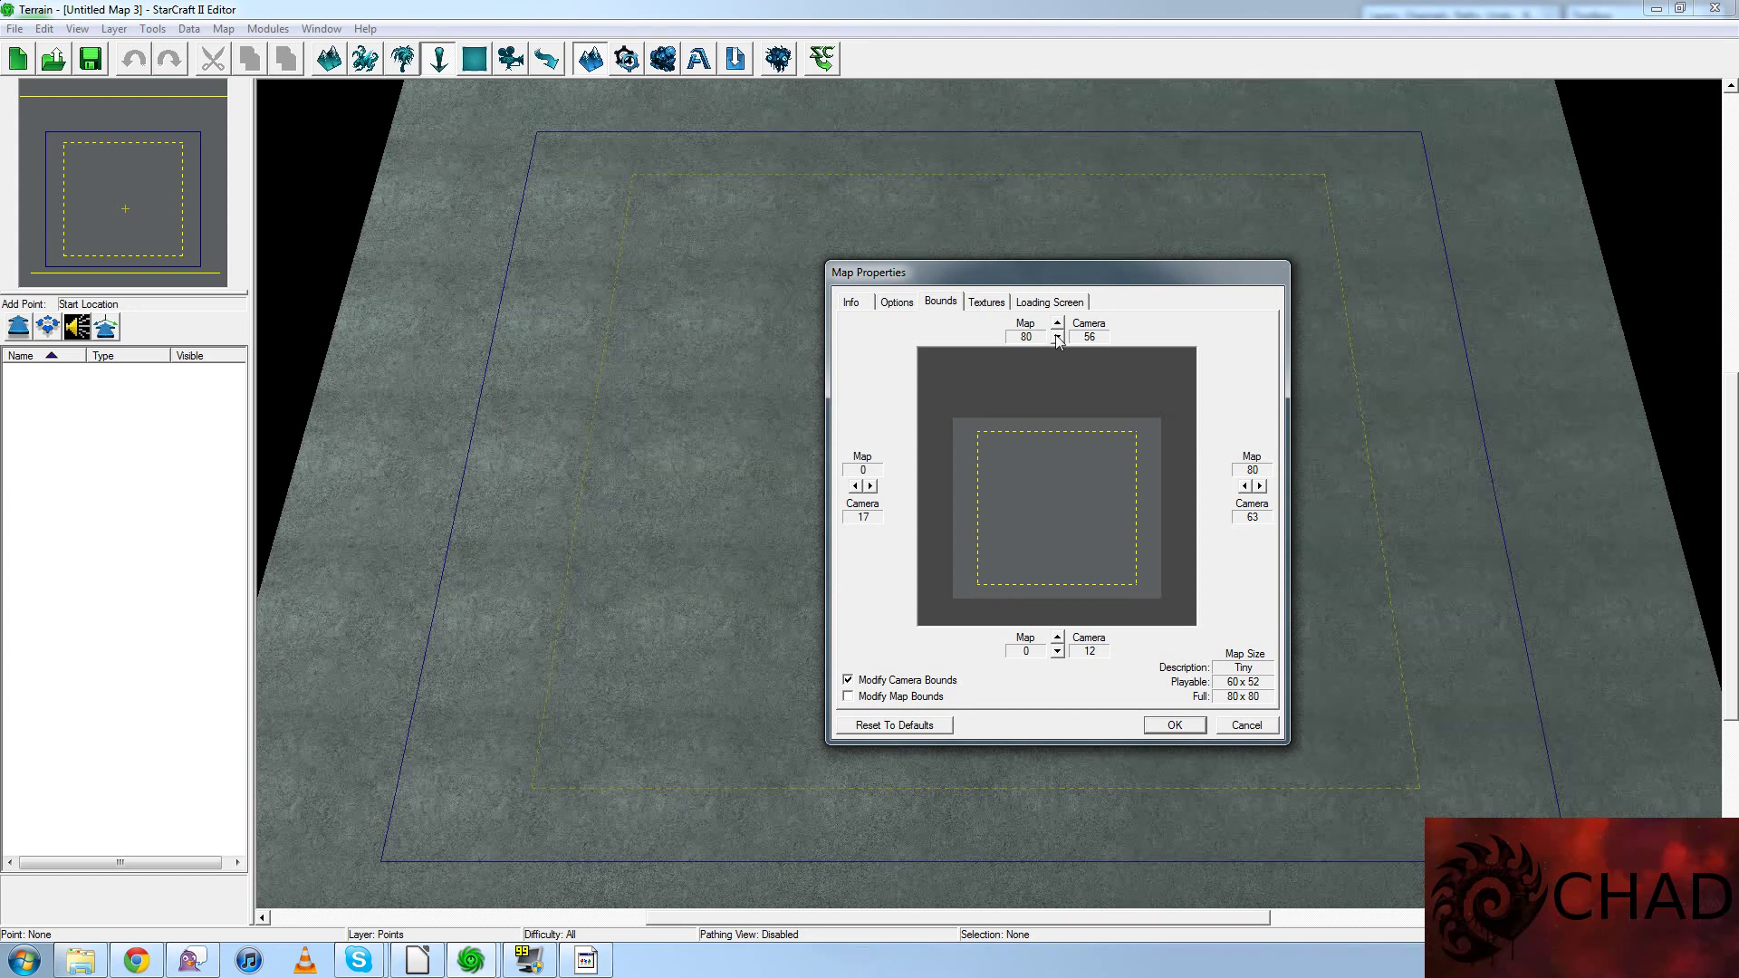
pyautogui.moveTo(1058, 324); pyautogui.dragTo(1058, 324)
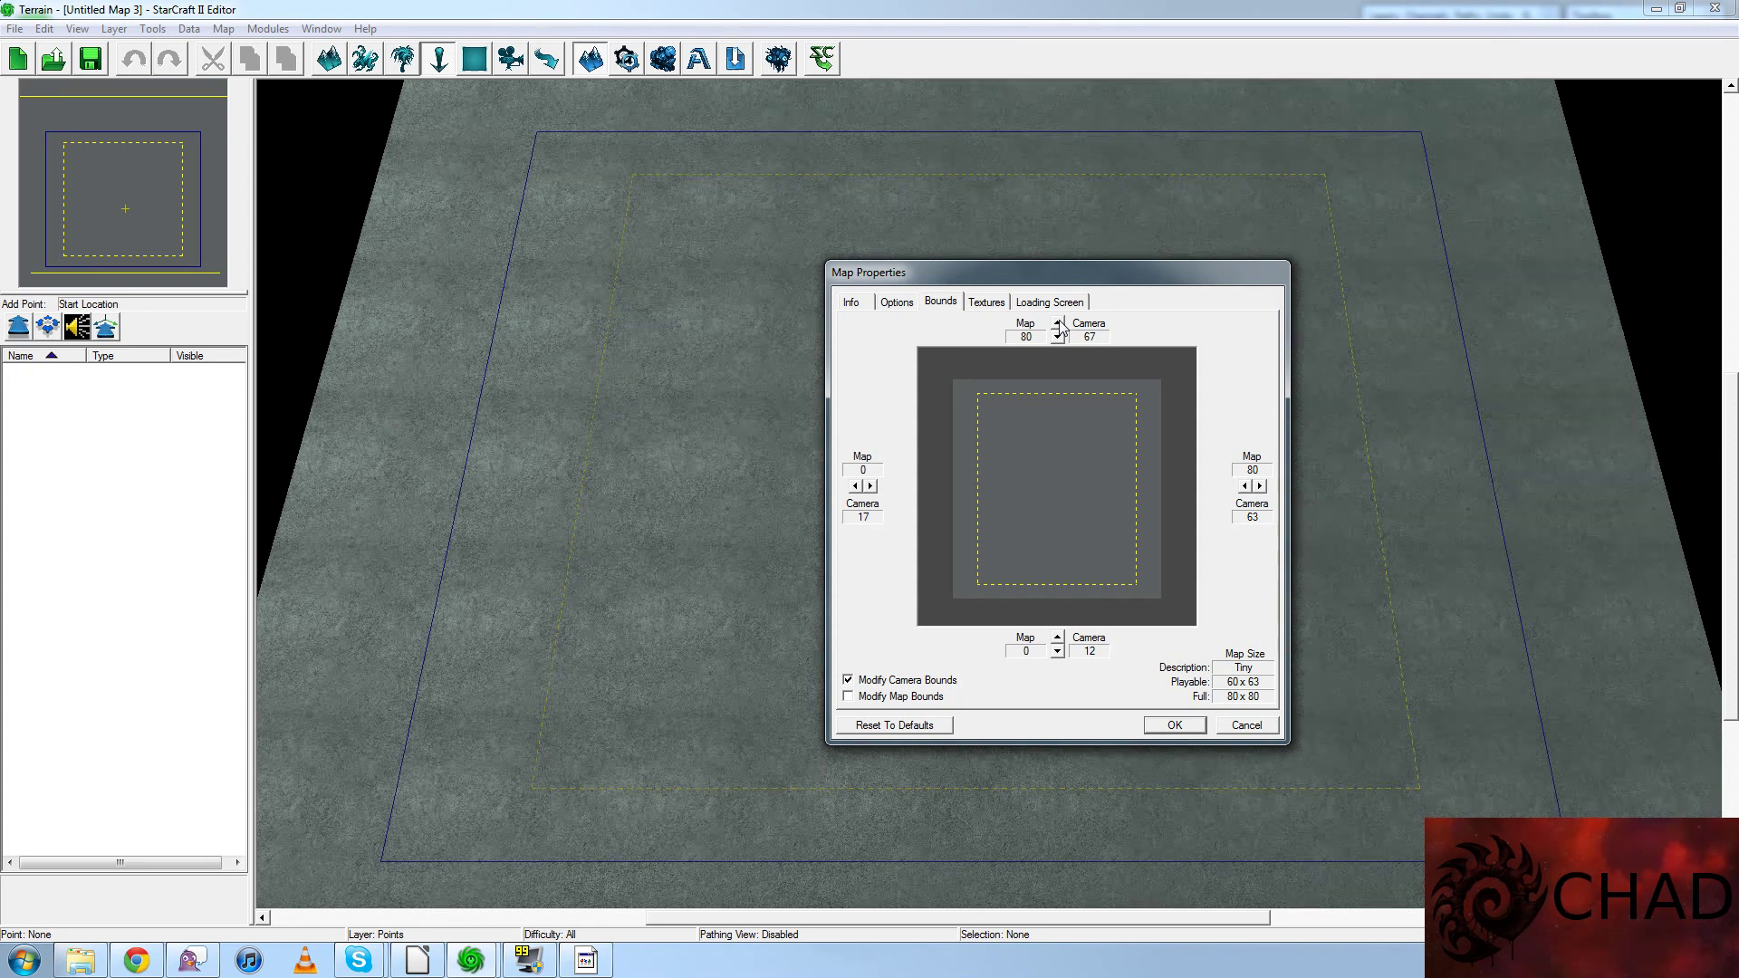
pyautogui.click(1057, 322)
pyautogui.click(1260, 485)
pyautogui.click(1057, 651)
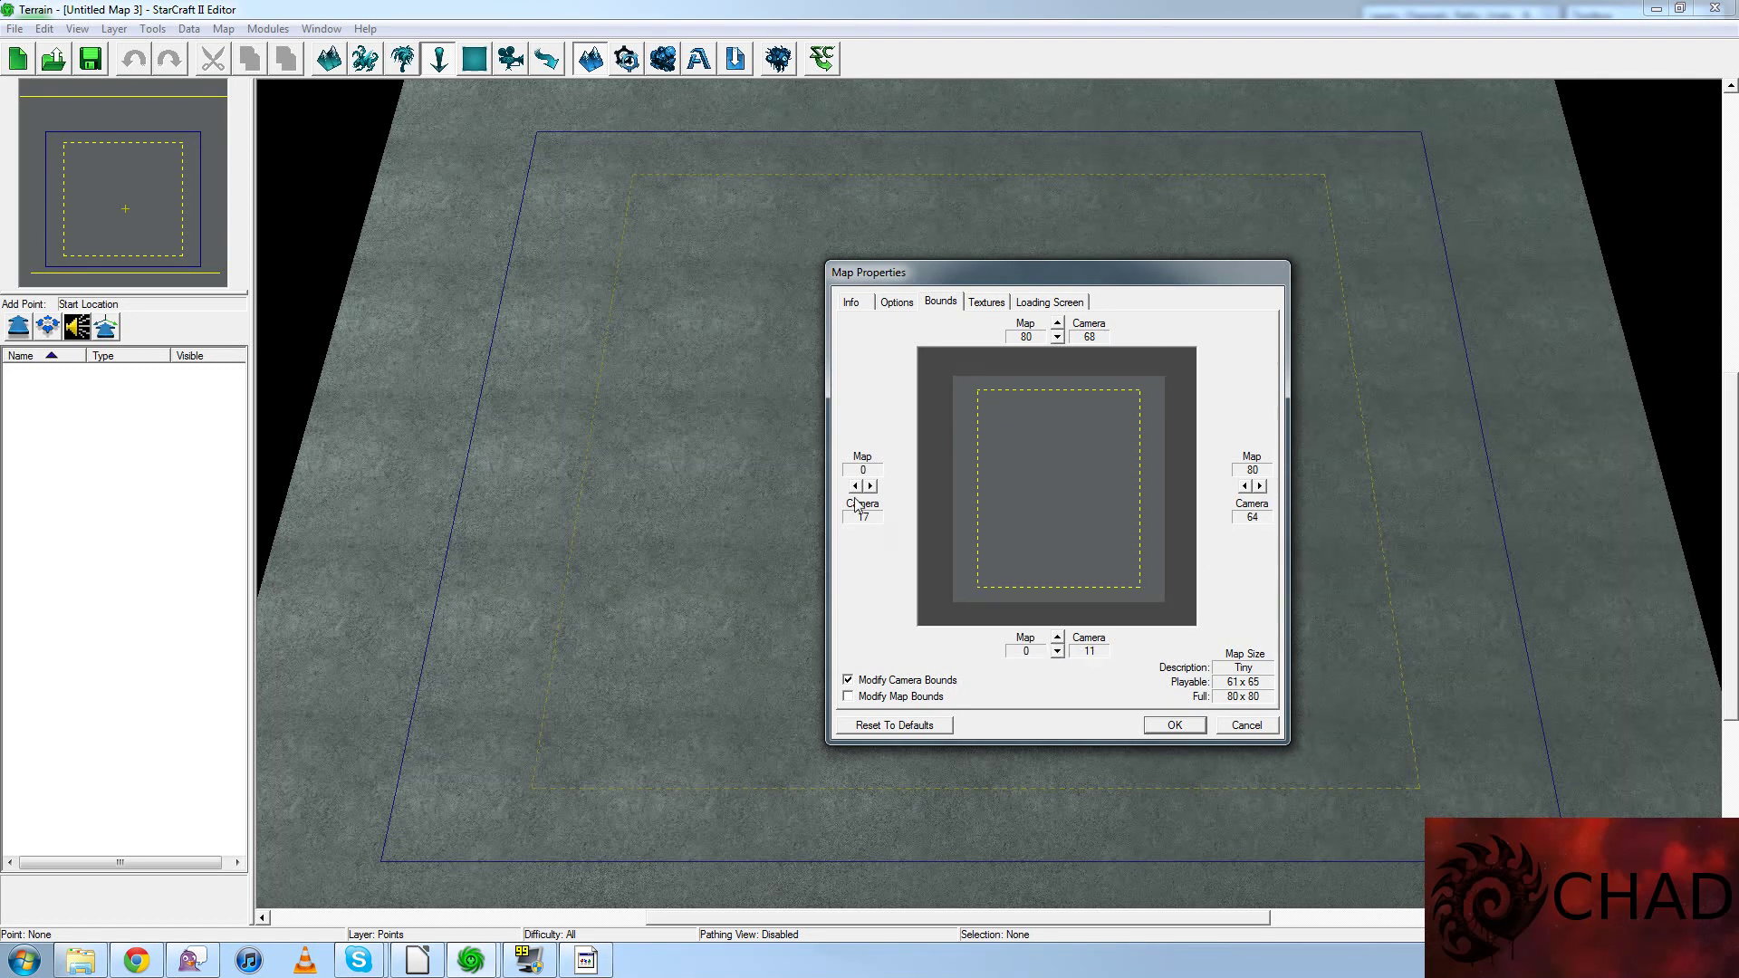
pyautogui.click(1174, 725)
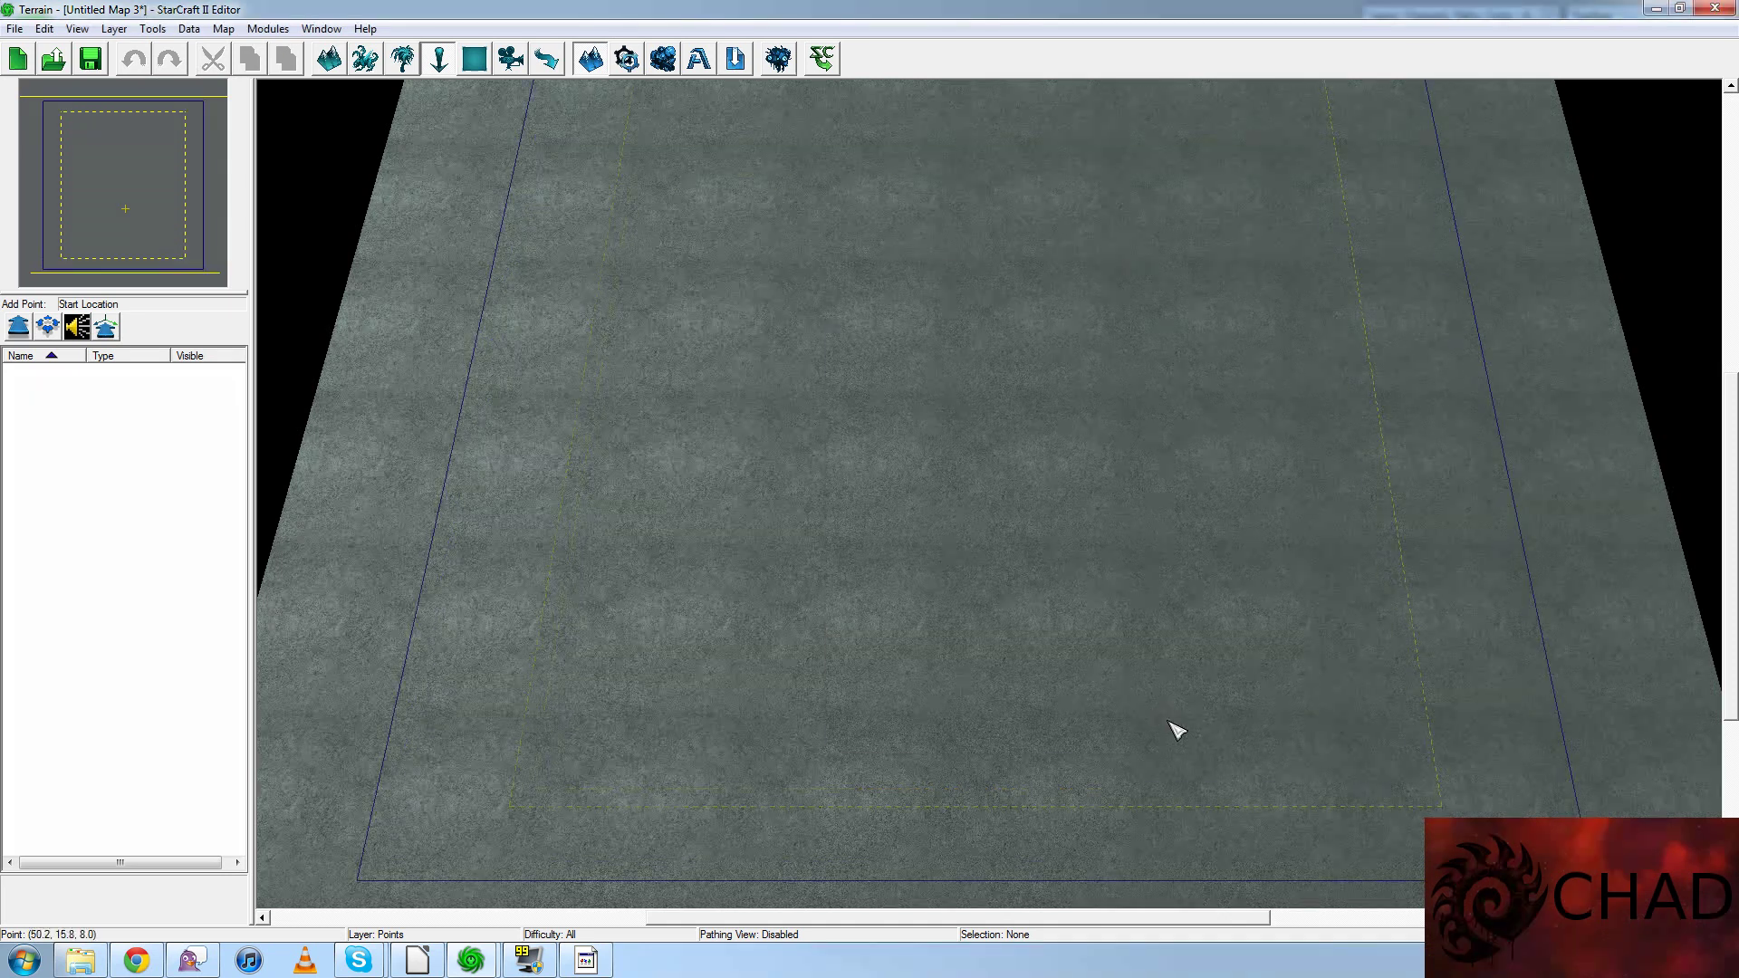
# - Convert the map's textures to the Xil (Wasteland) set, and bring up the terrain layer's Add Texture brush
pyautogui.scroll(-3, 1091, 691)
pyautogui.scroll(-3, 920, 601)
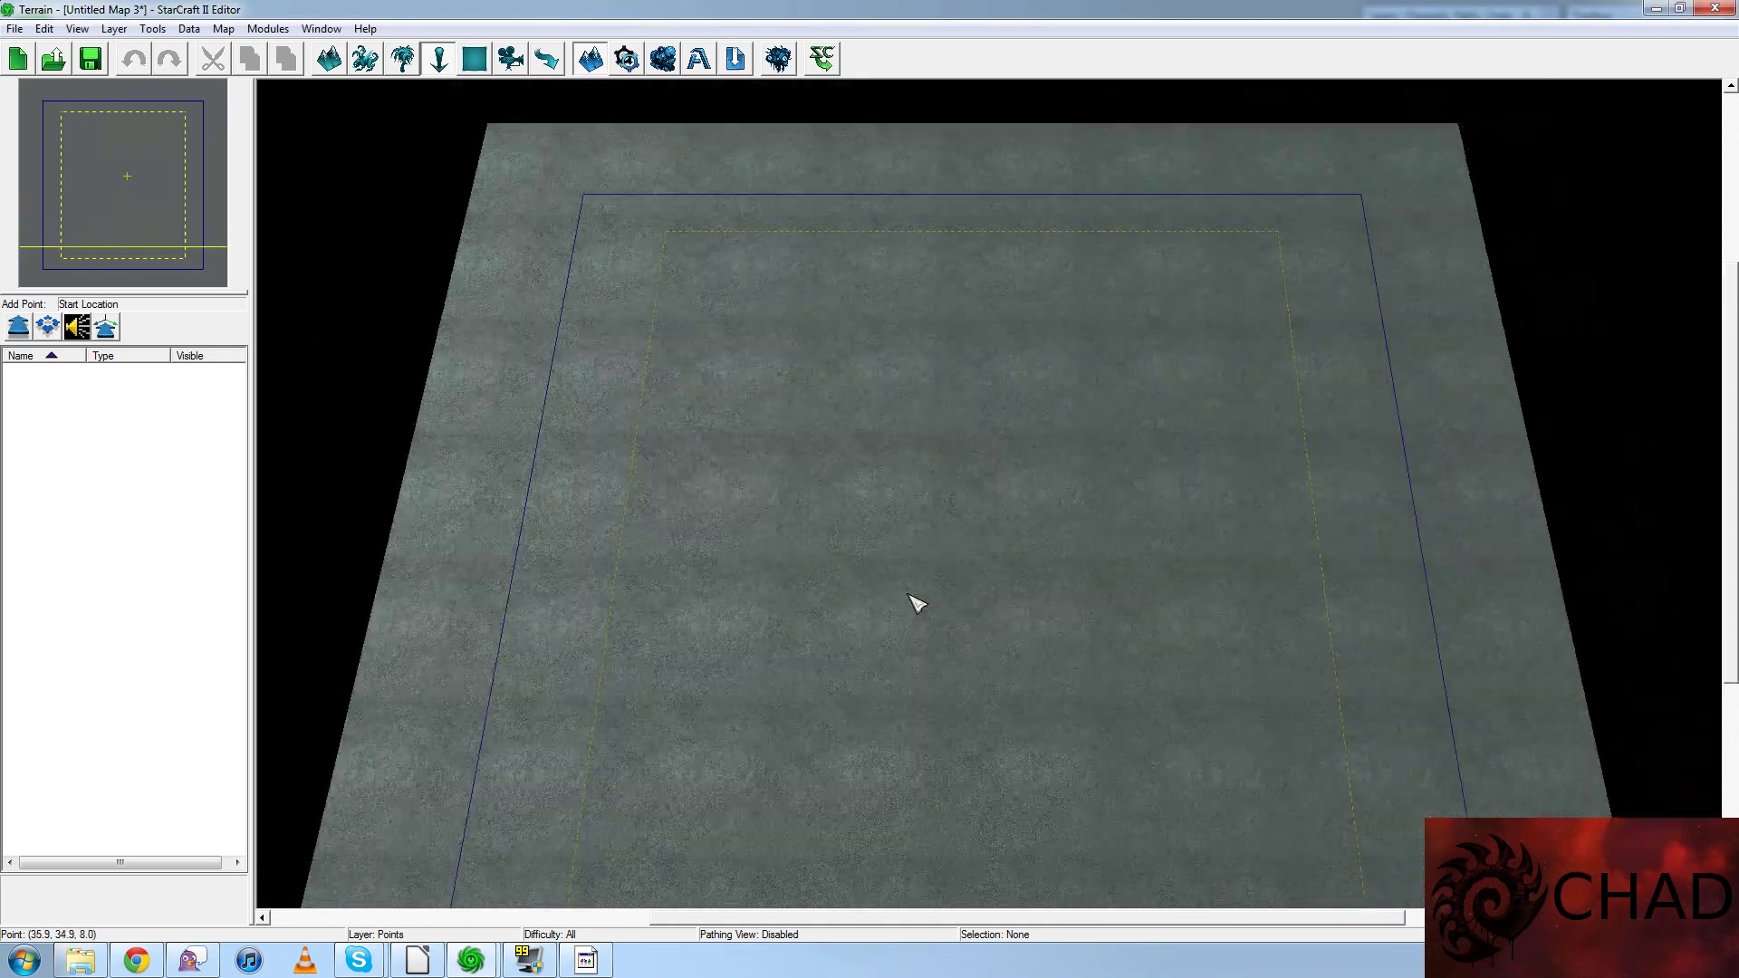
pyautogui.scroll(-1, 937, 566)
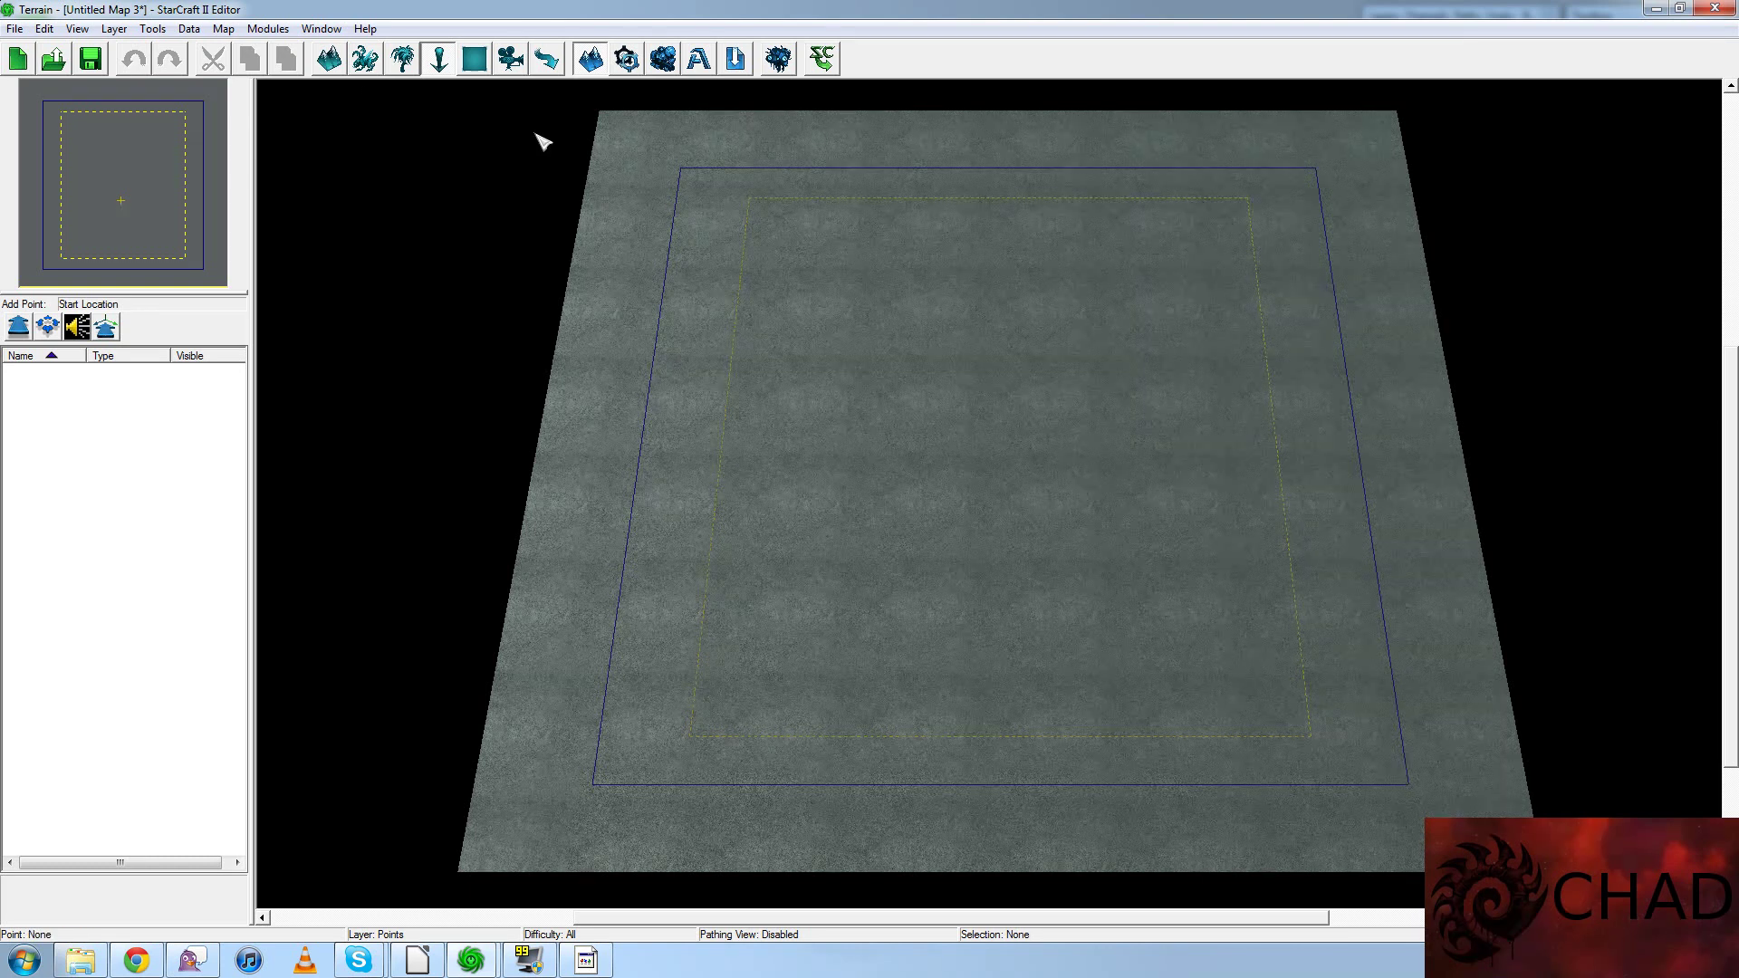
pyautogui.click(269, 29)
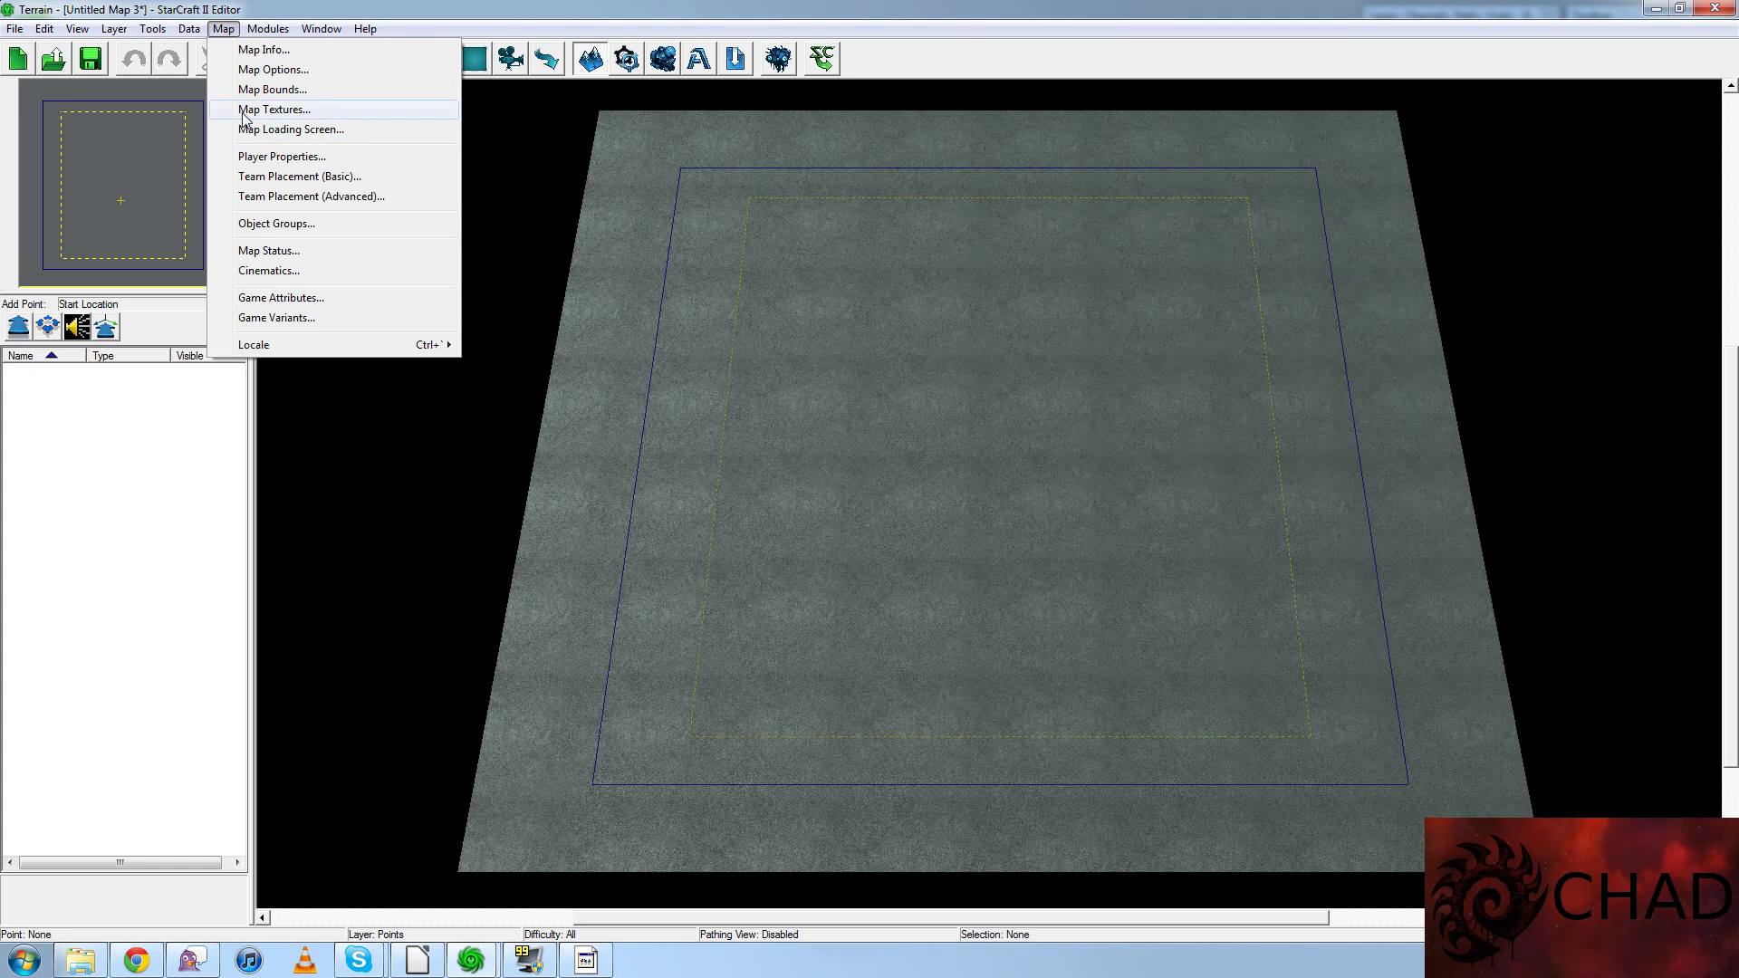
pyautogui.click(288, 110)
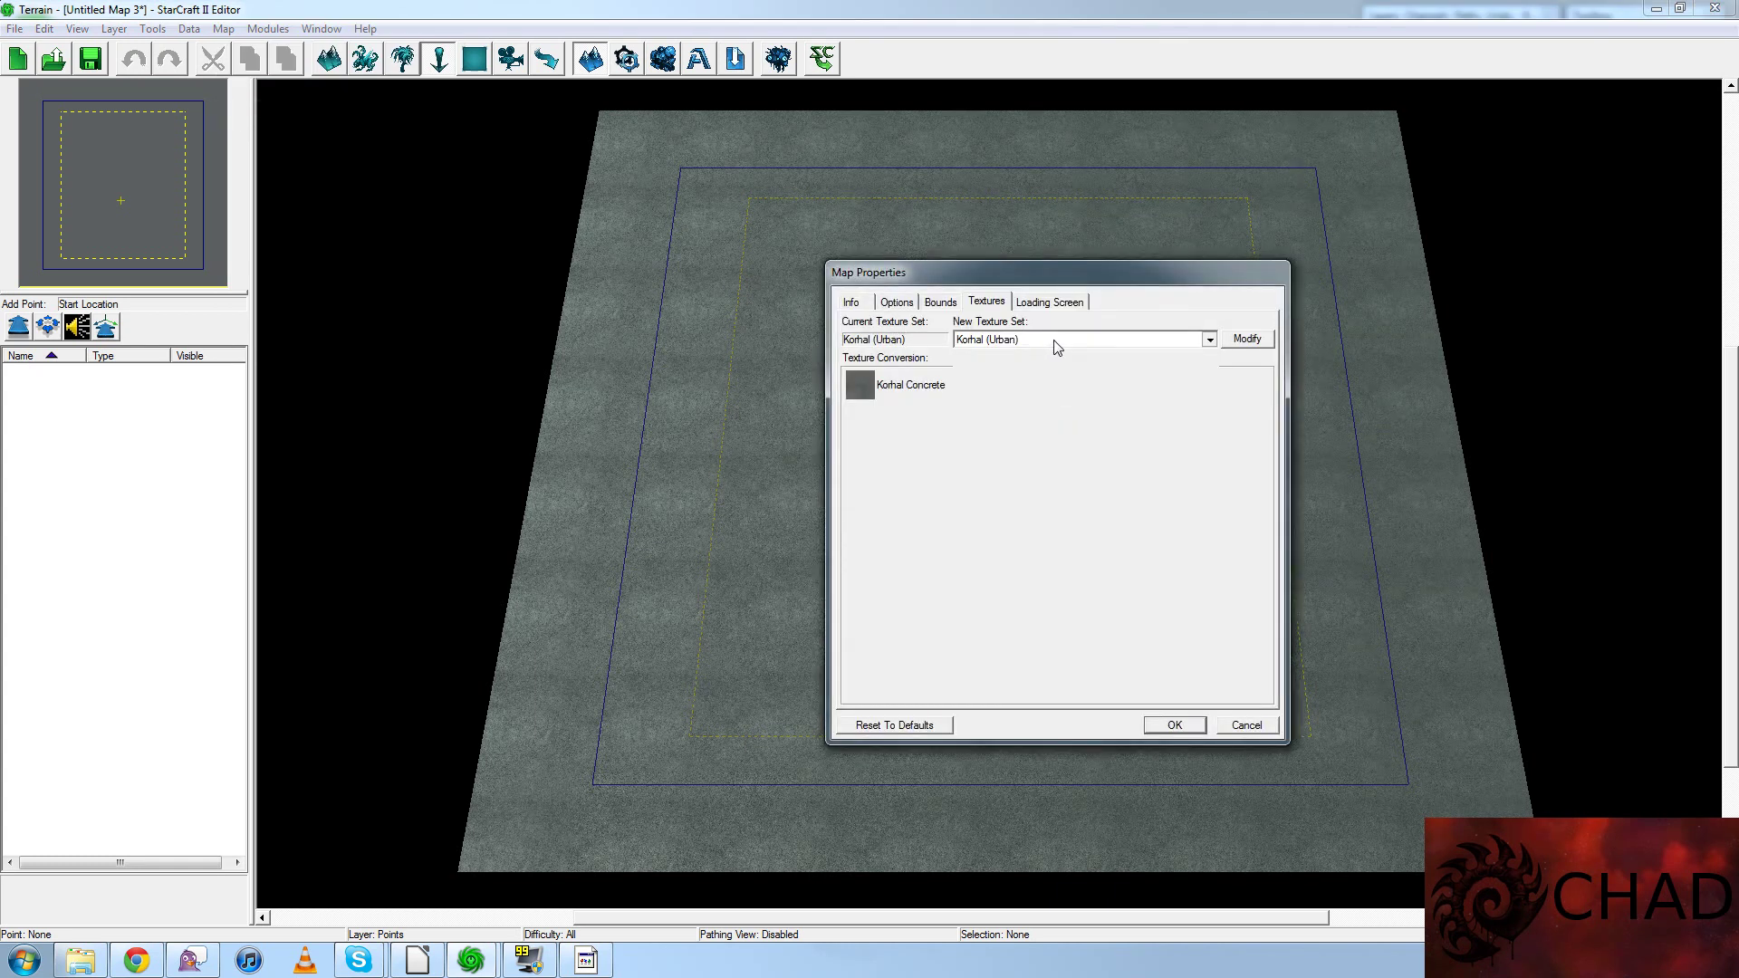
pyautogui.click(1054, 341)
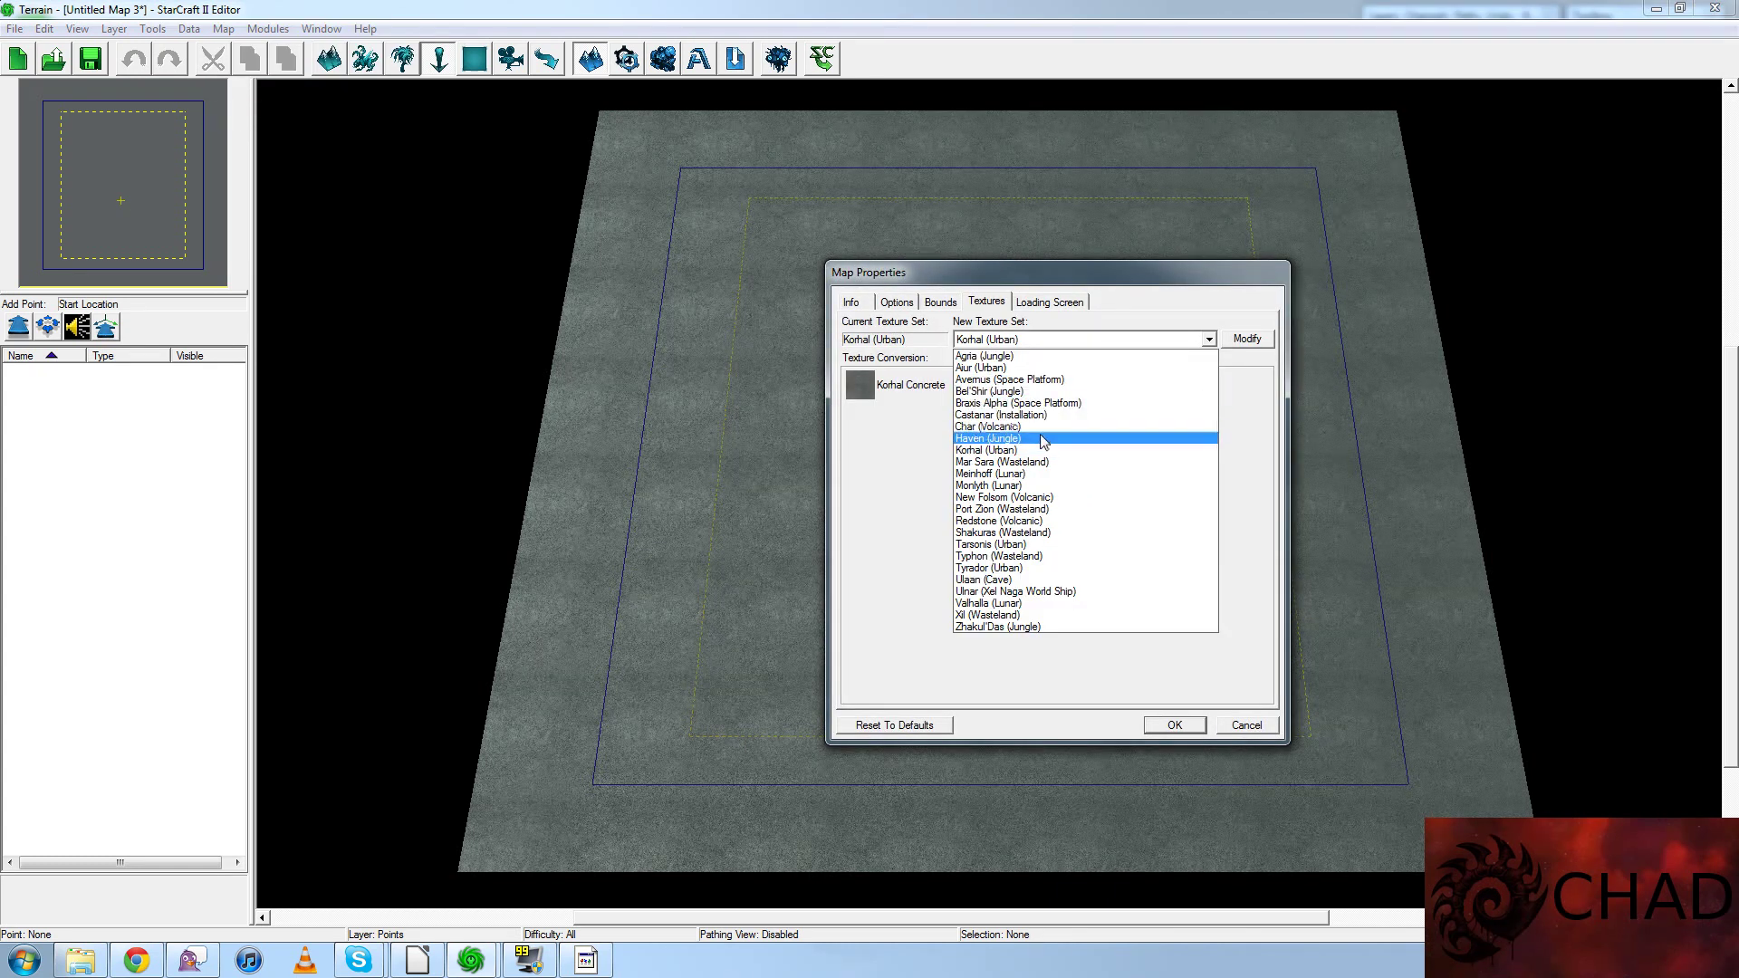
pyautogui.click(1030, 616)
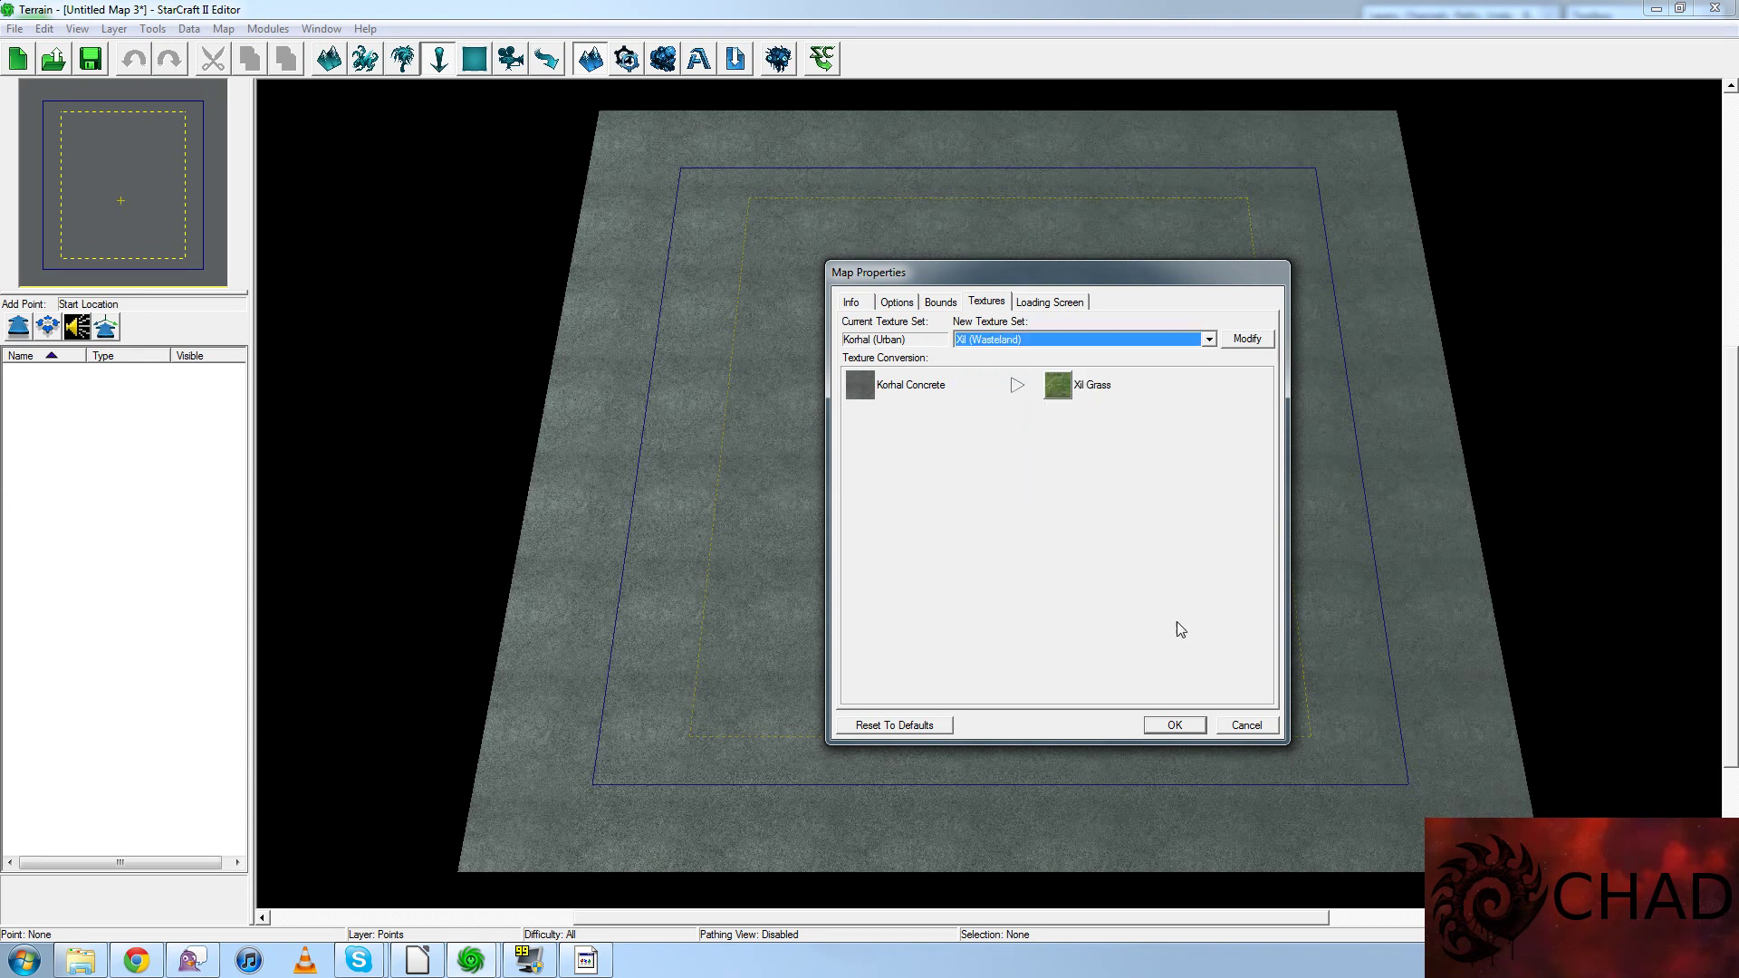
pyautogui.click(1173, 726)
pyautogui.click(951, 542)
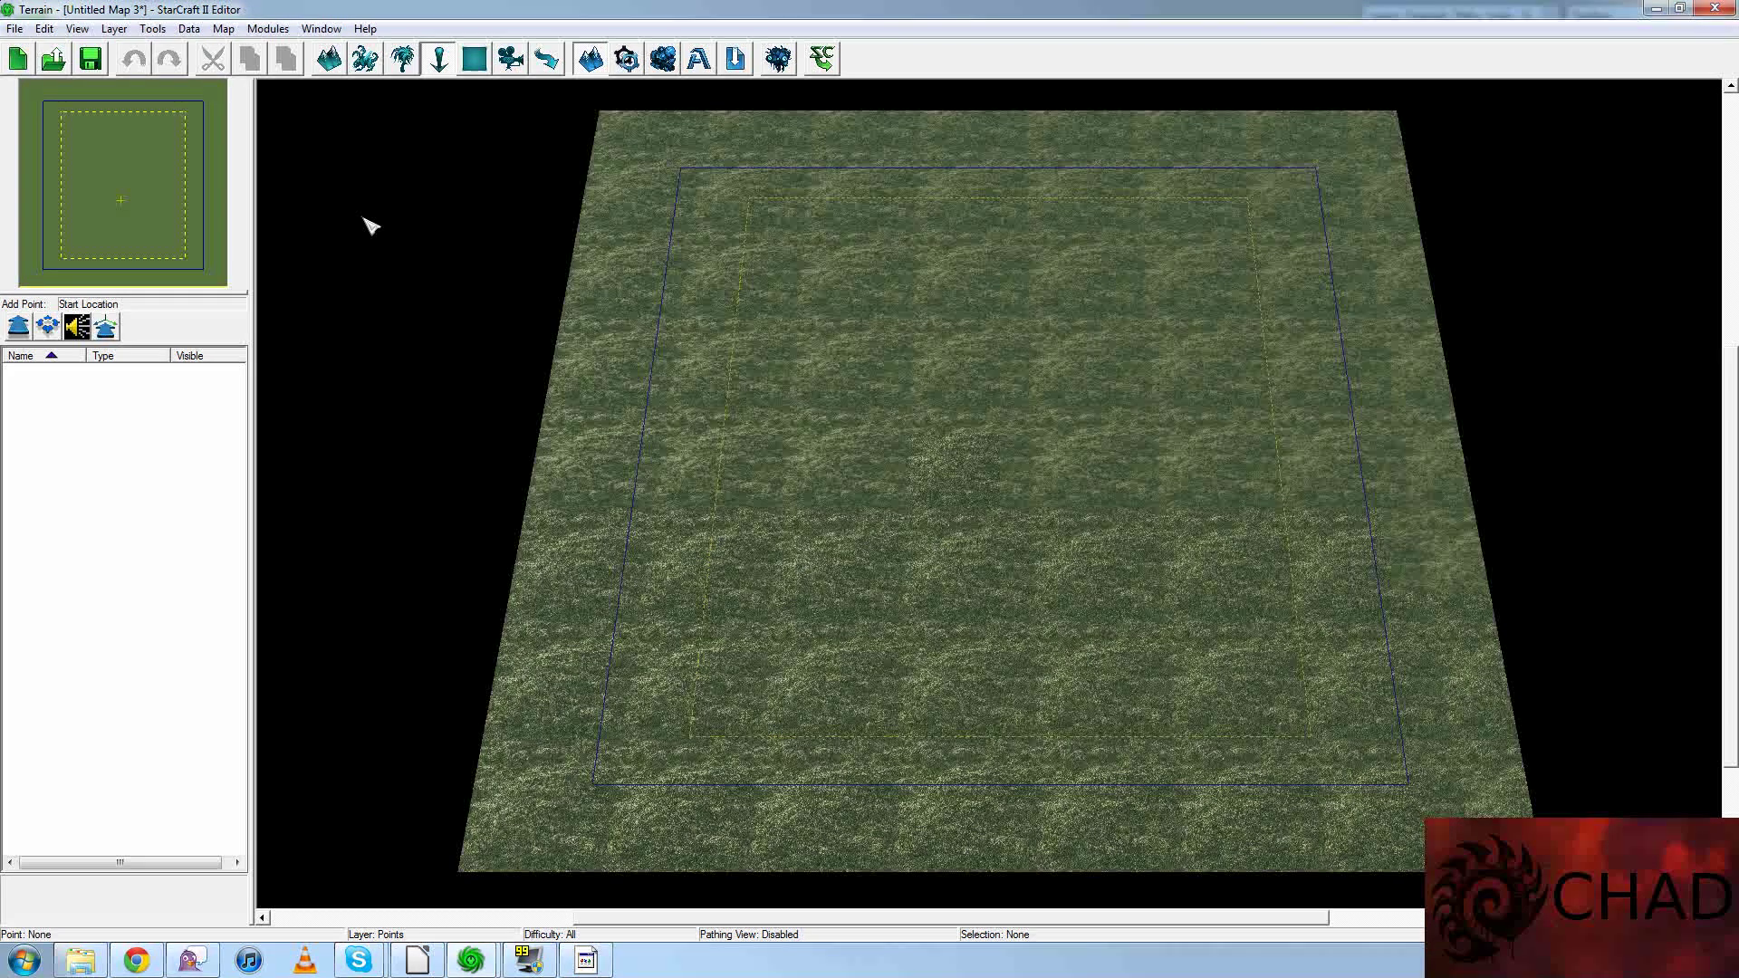
pyautogui.click(329, 59)
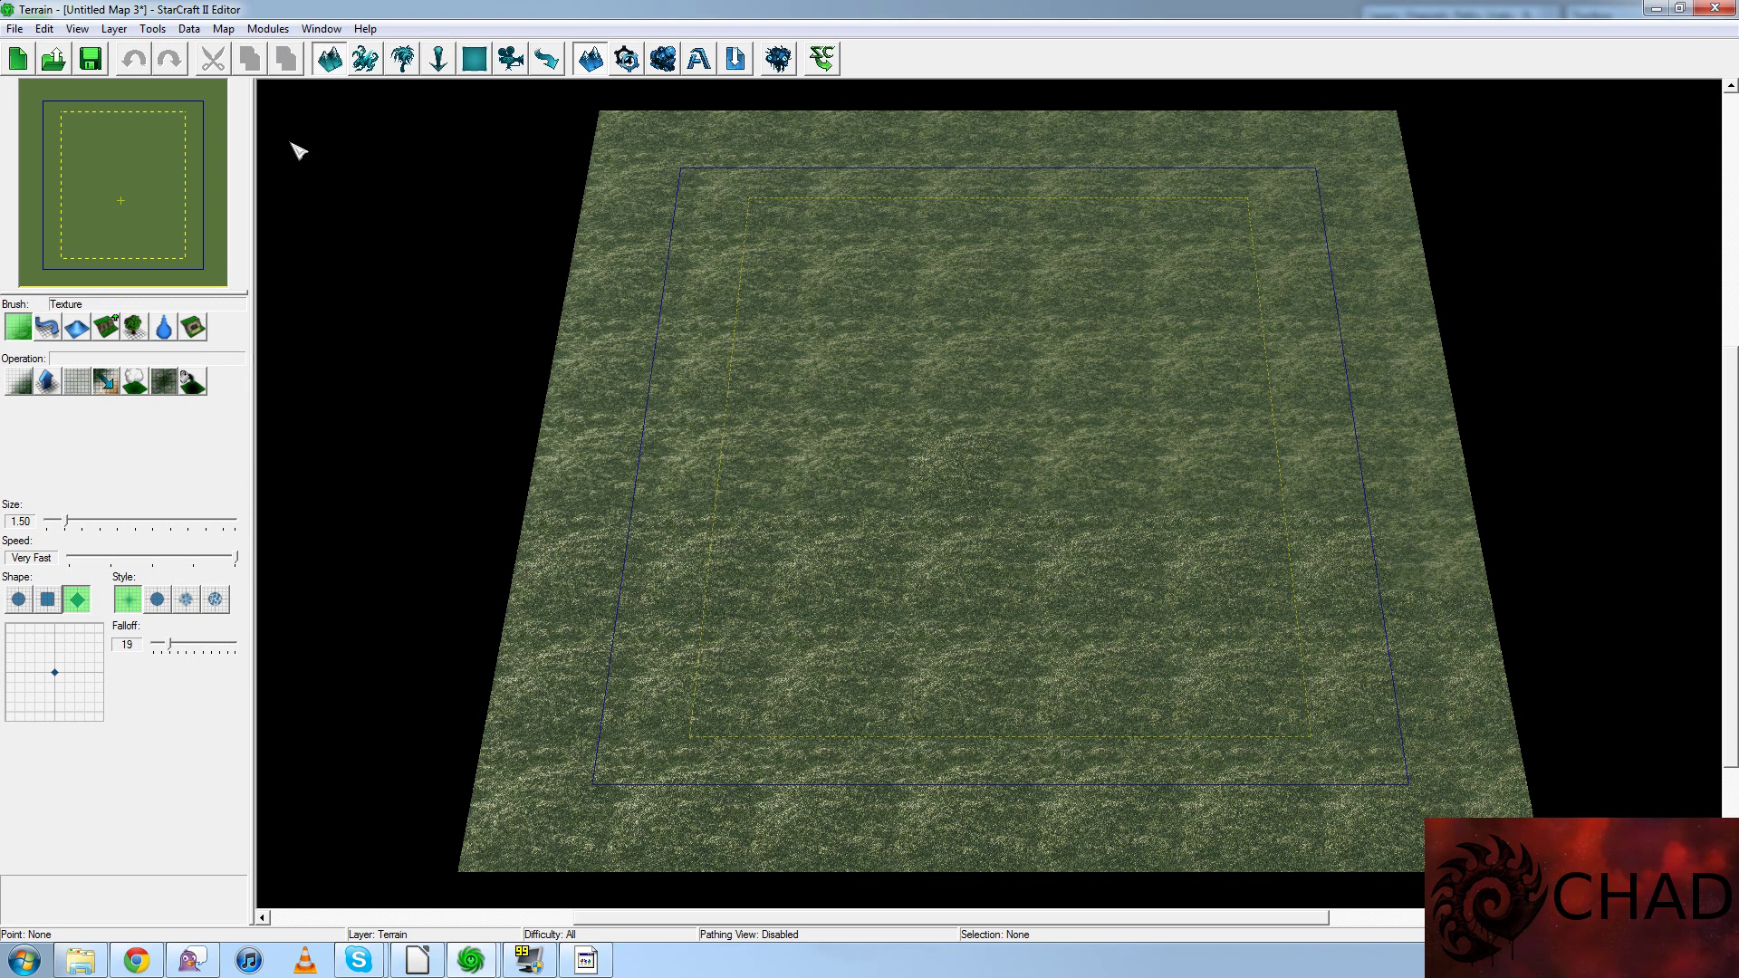
pyautogui.click(18, 382)
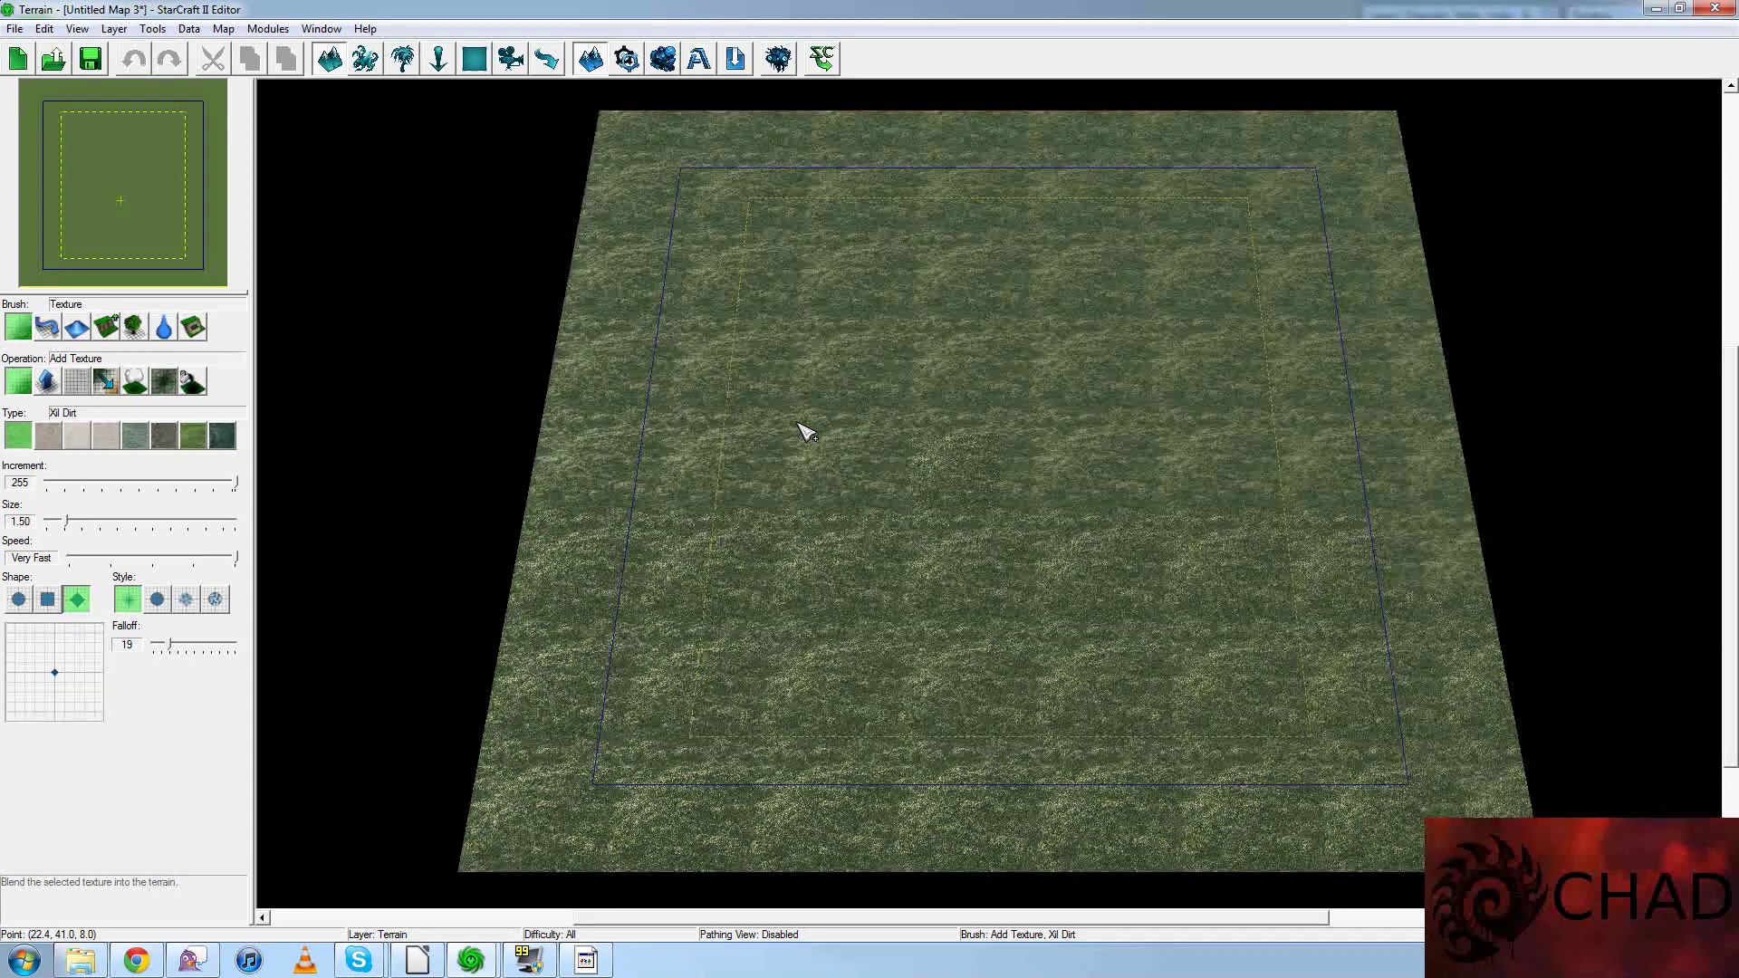
# - Browse for a loading screen image in the map properties and search the archive's textures for "loading"
pyautogui.click(268, 28)
pyautogui.moveTo(222, 29)
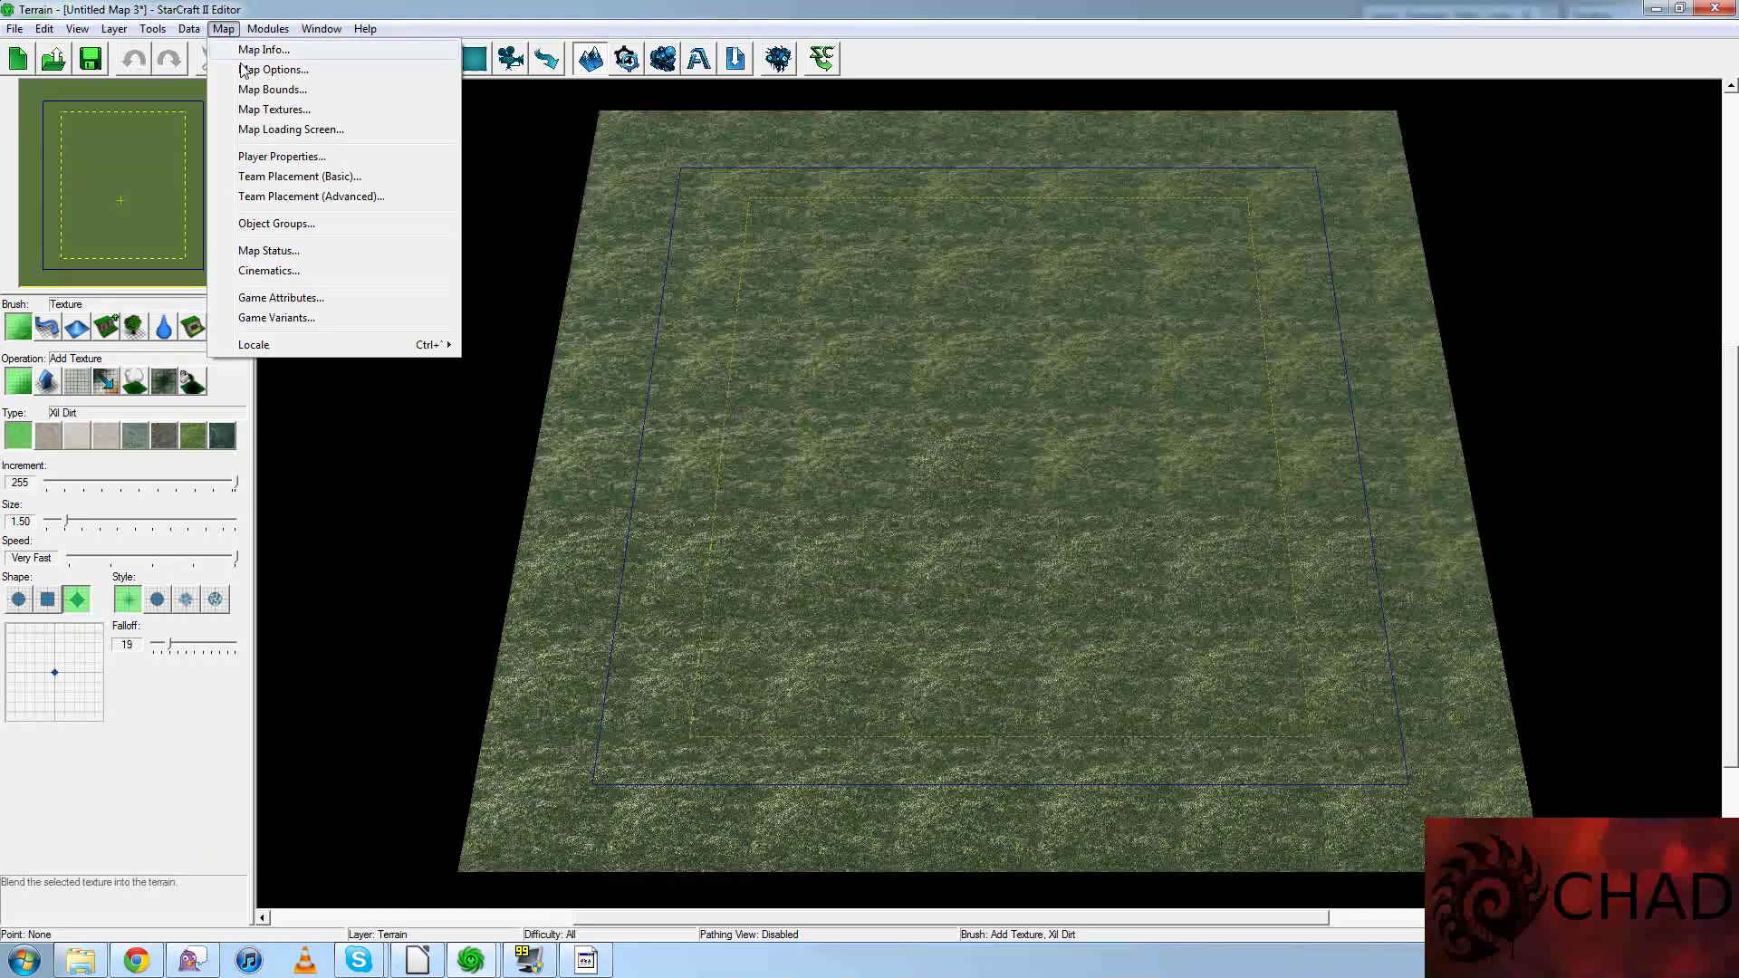
pyautogui.click(290, 129)
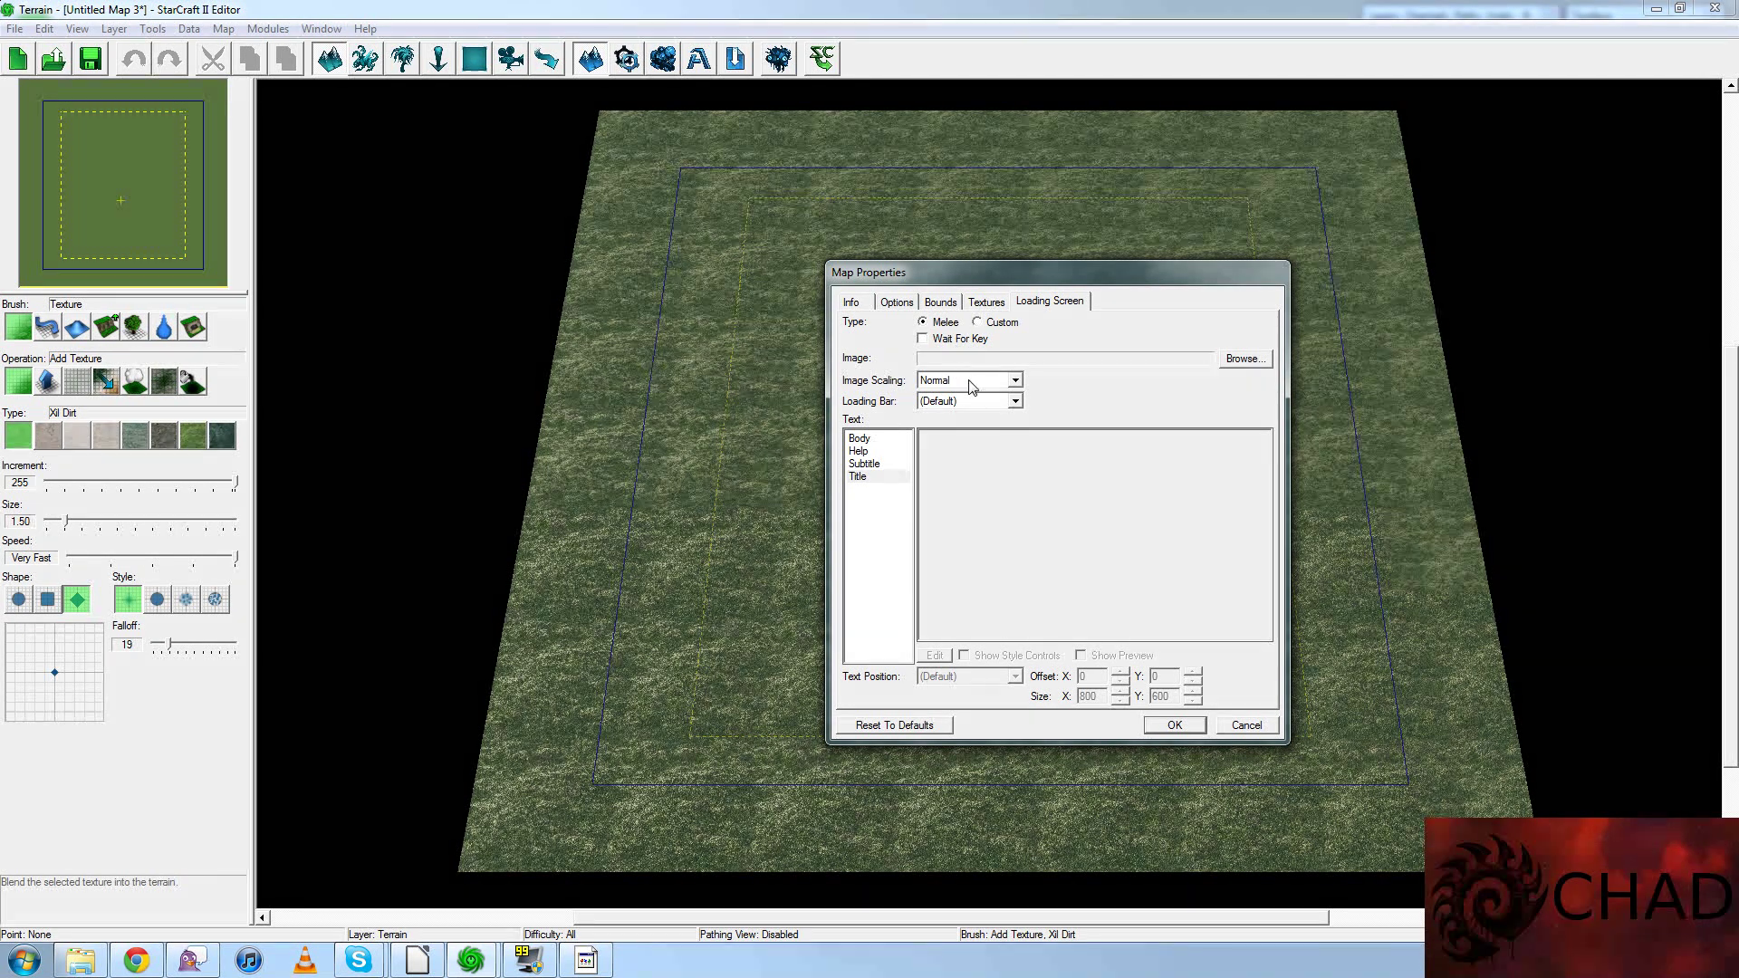
pyautogui.click(1237, 361)
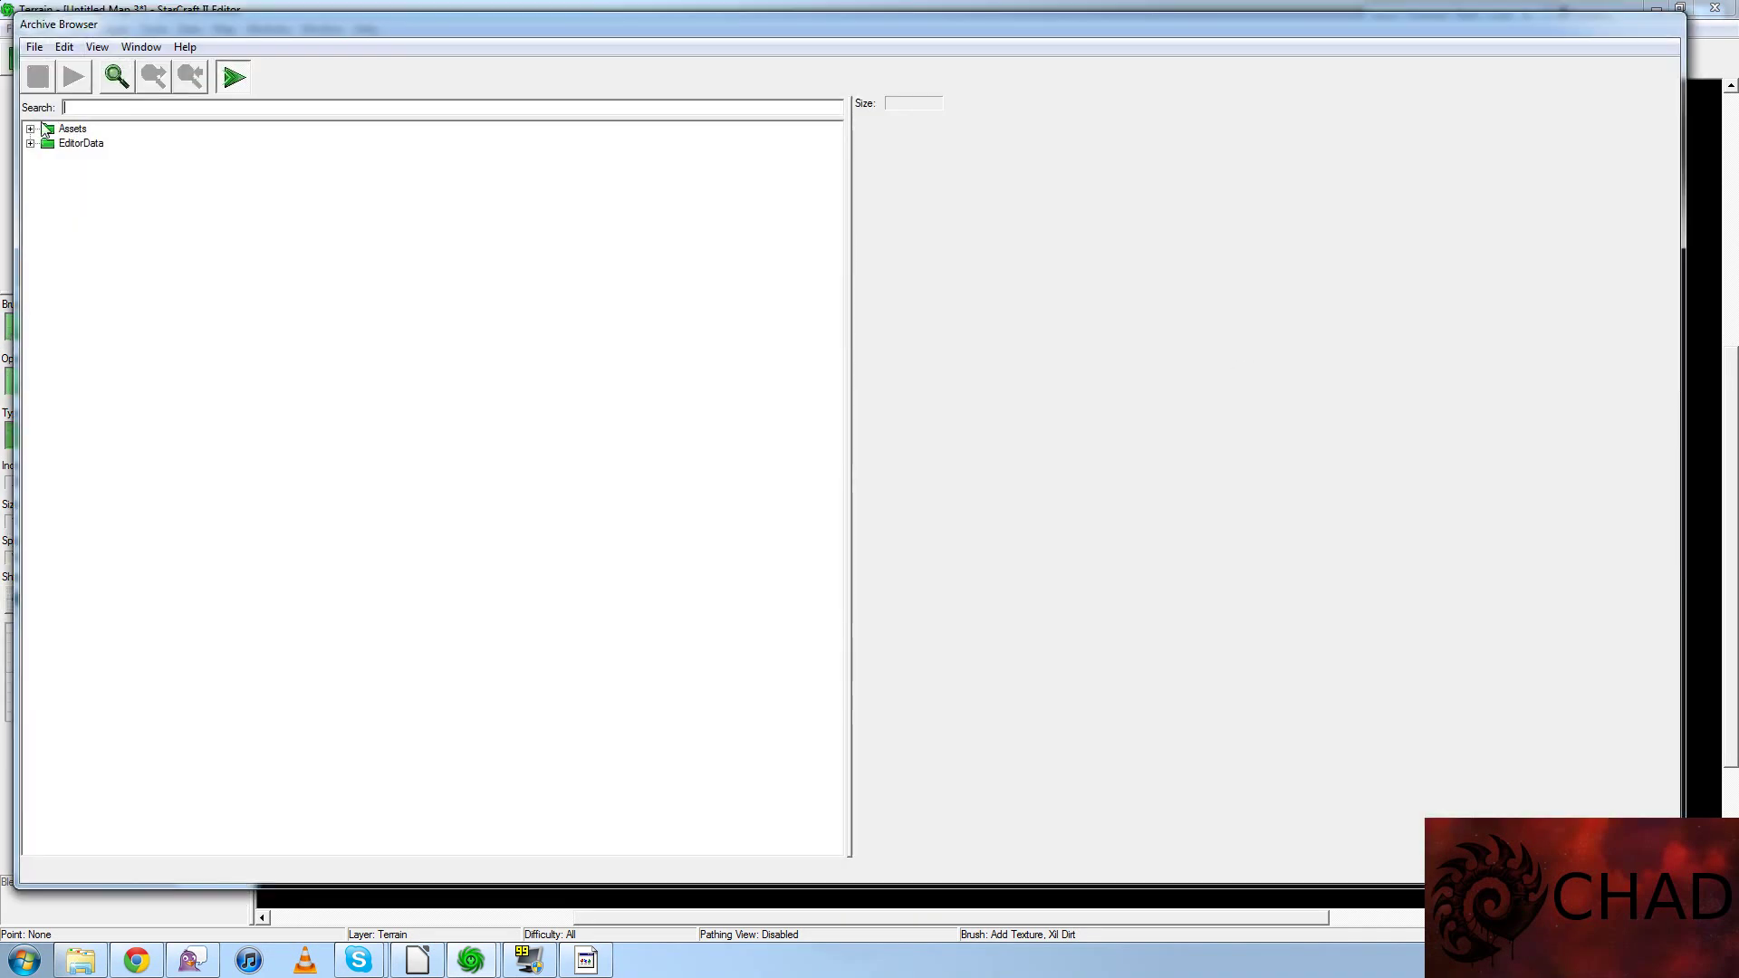
pyautogui.click(30, 130)
pyautogui.click(64, 108)
pyautogui.press('Return')
pyautogui.click(47, 143)
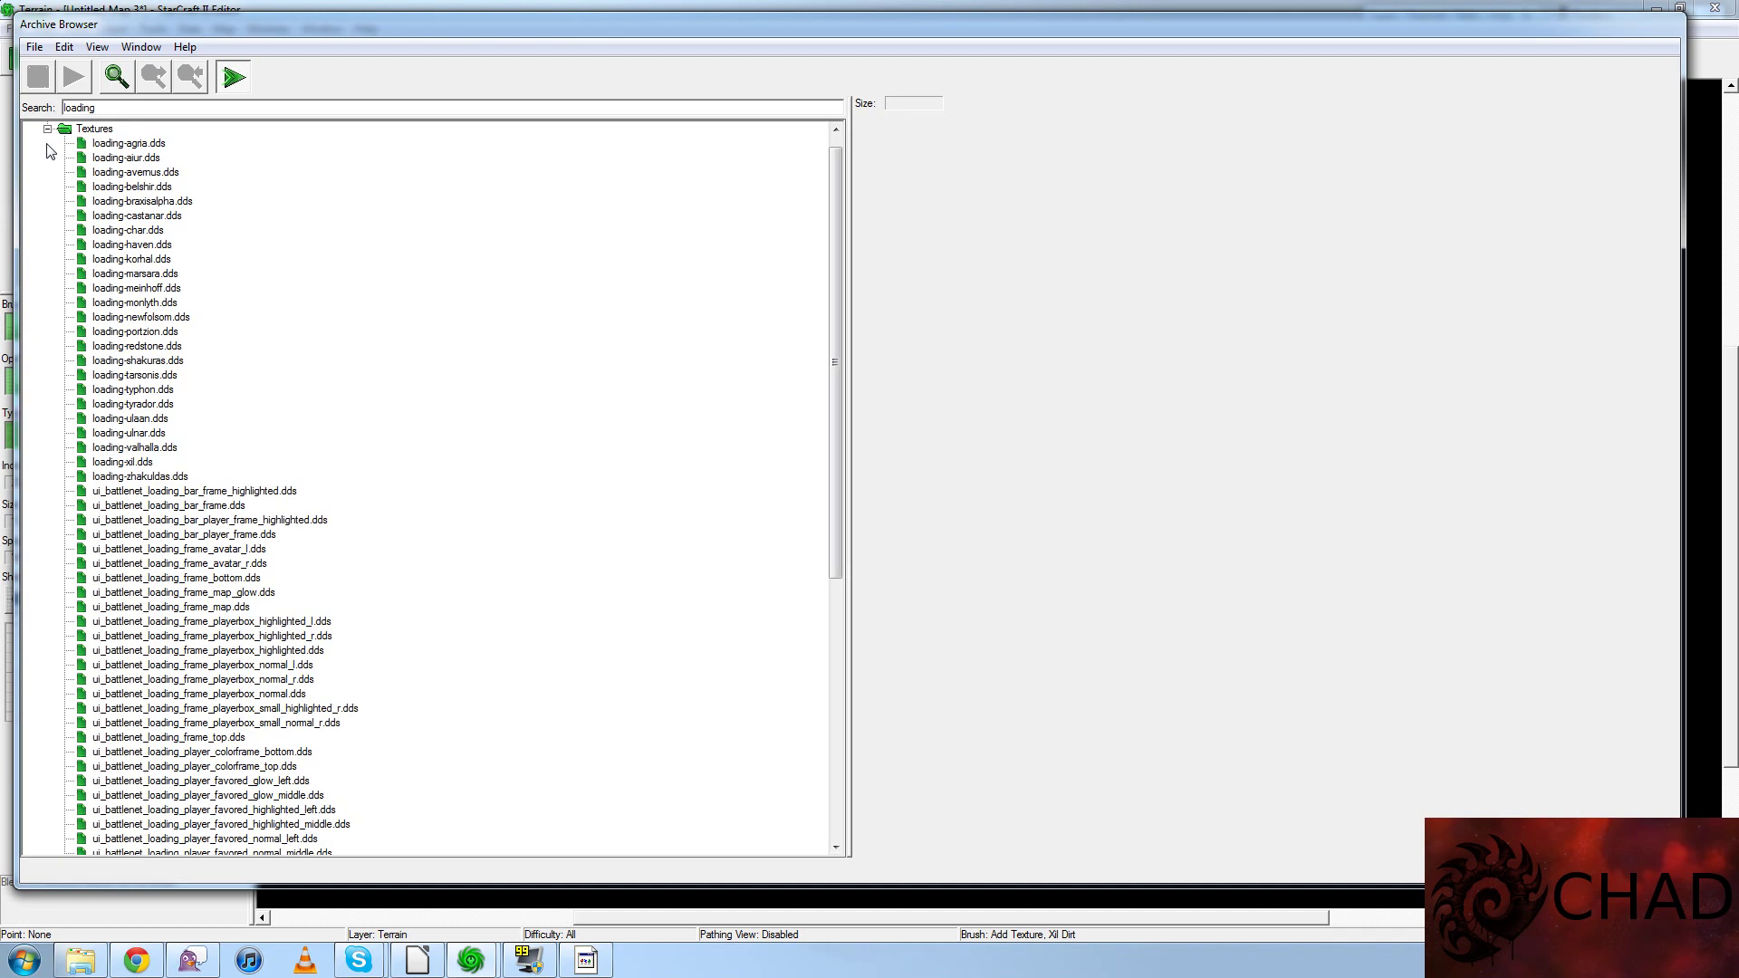
# - Preview several built-in loading images, from loading-agria.dds to loading-braxisalpha.dds, and return to the loading screen settings without choosing one
pyautogui.click(148, 144)
pyautogui.click(126, 158)
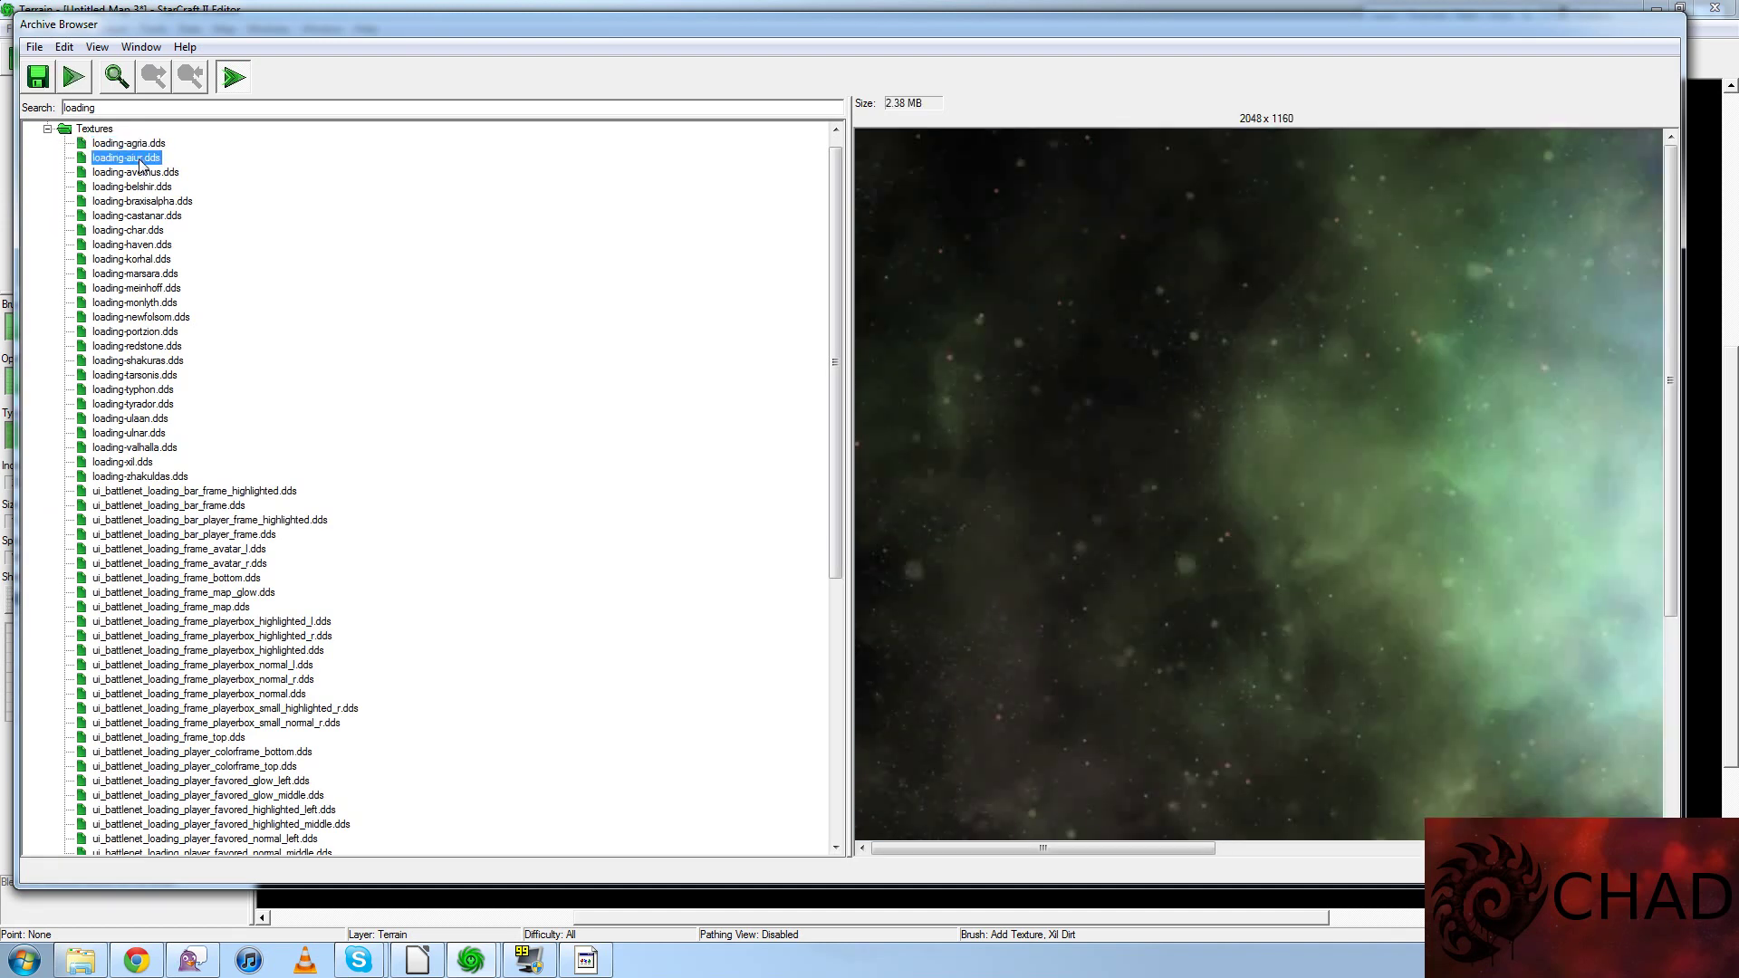
pyautogui.click(141, 174)
pyautogui.click(147, 188)
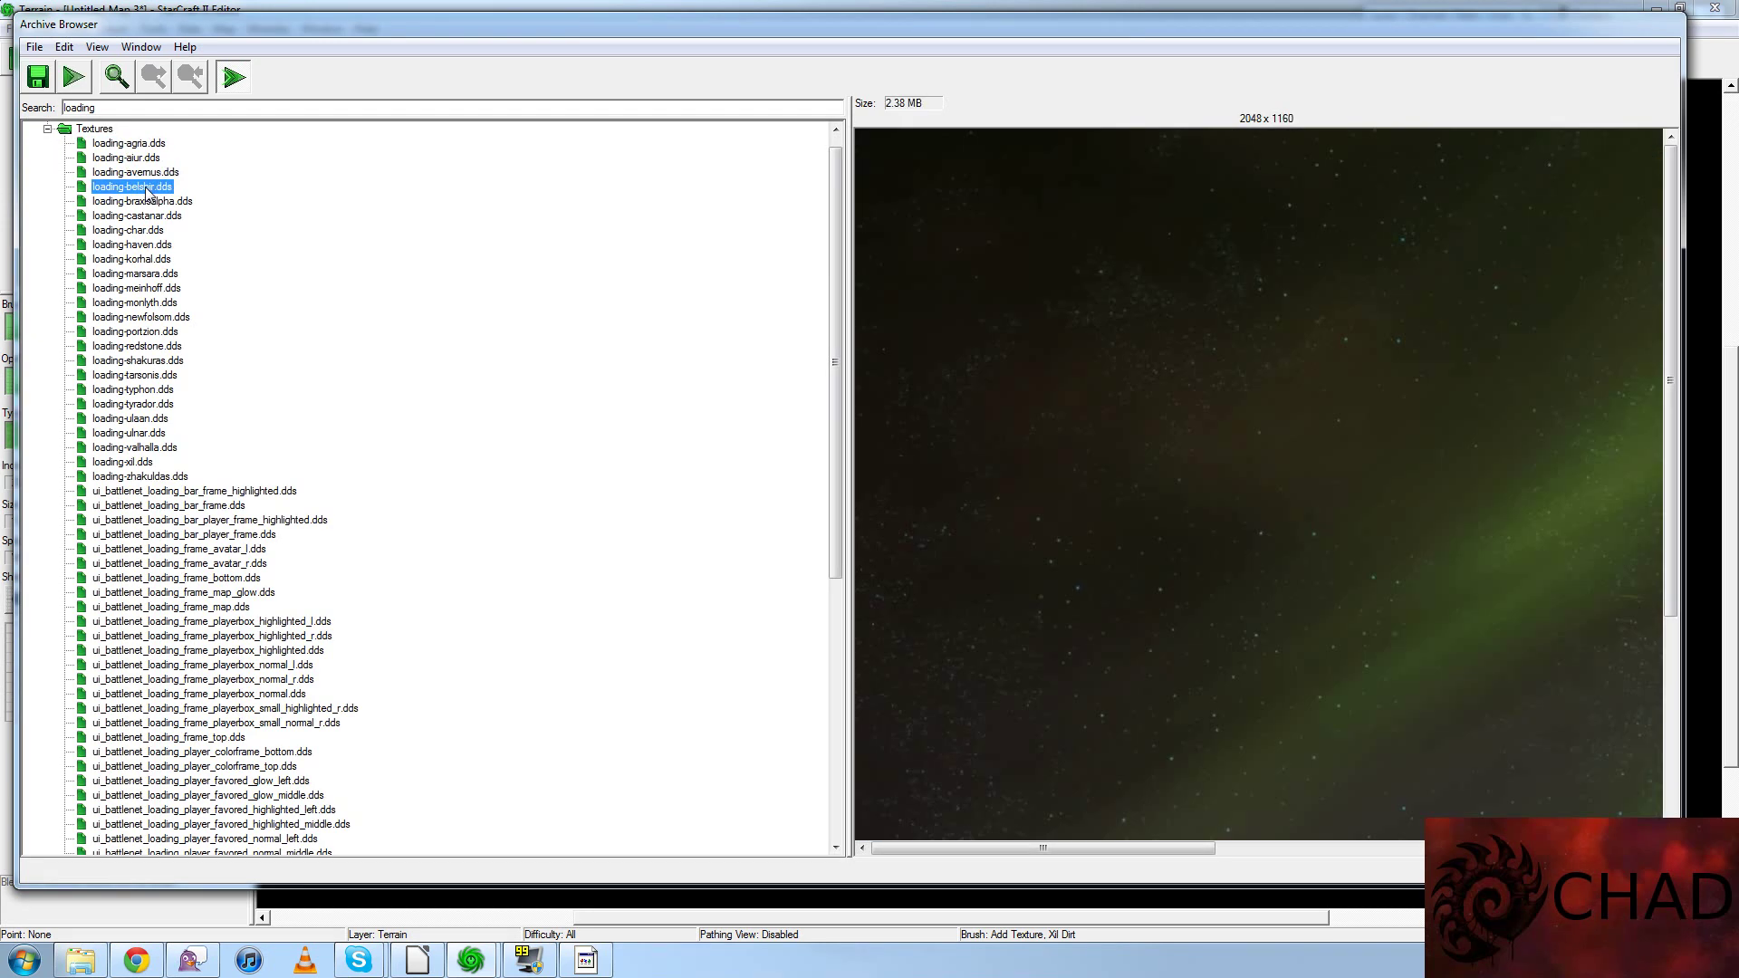
pyautogui.click(152, 202)
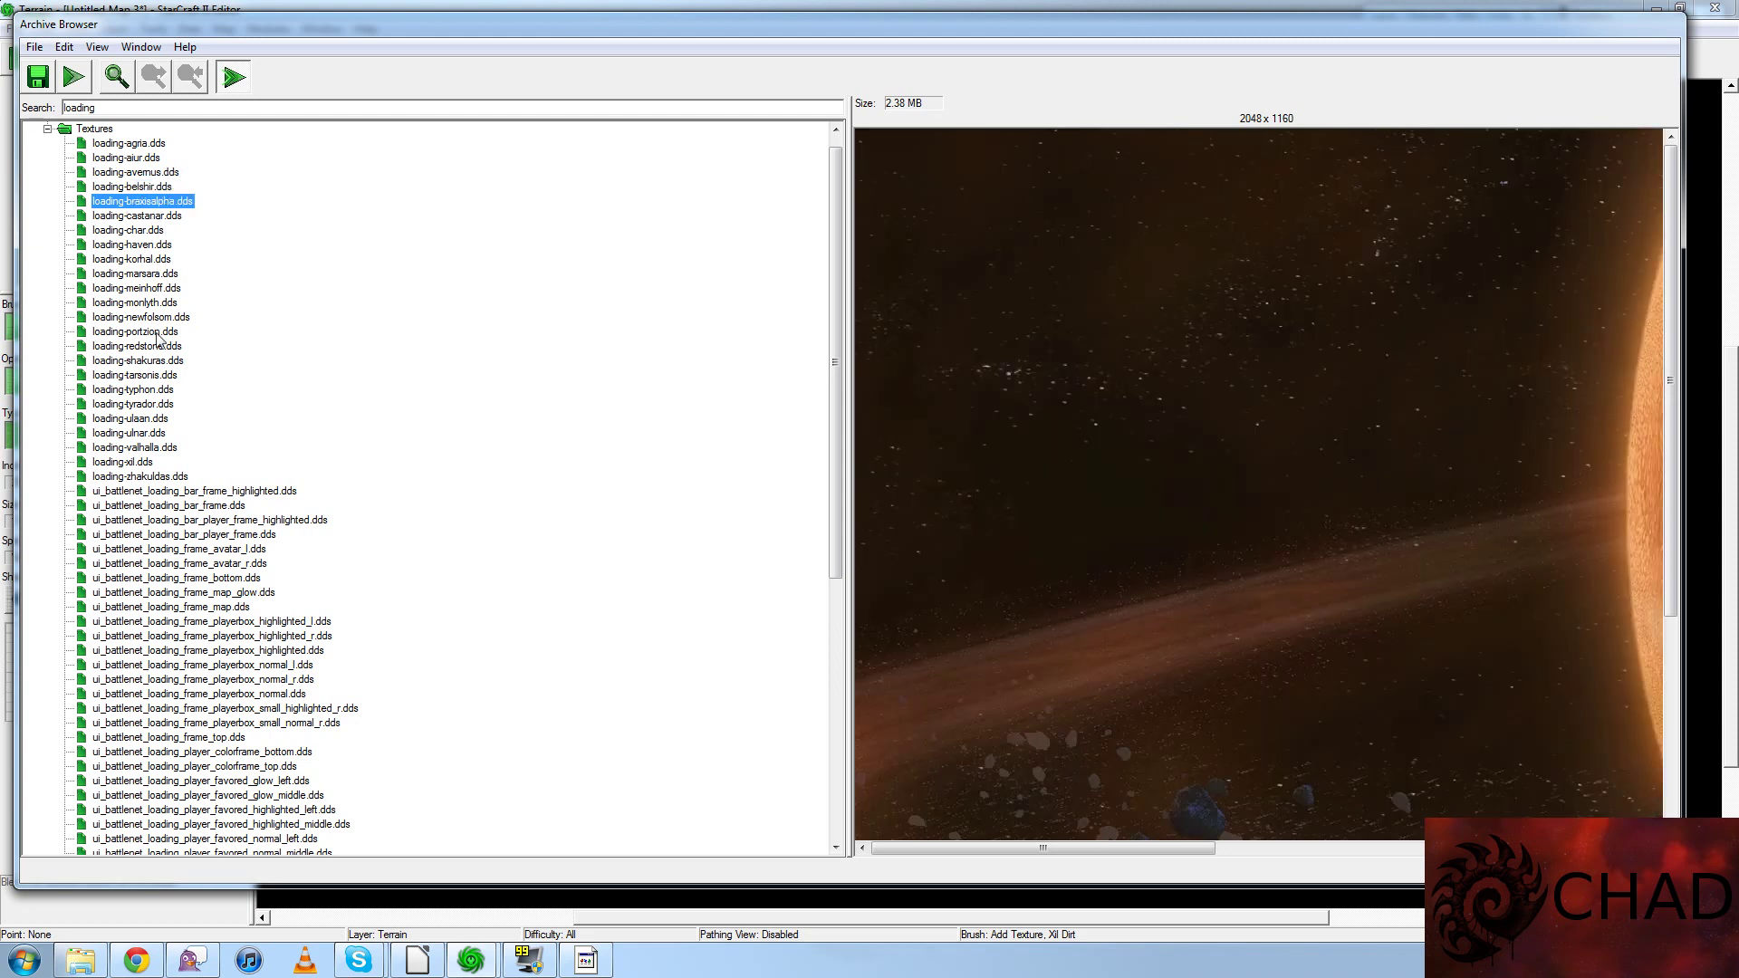
pyautogui.click(147, 477)
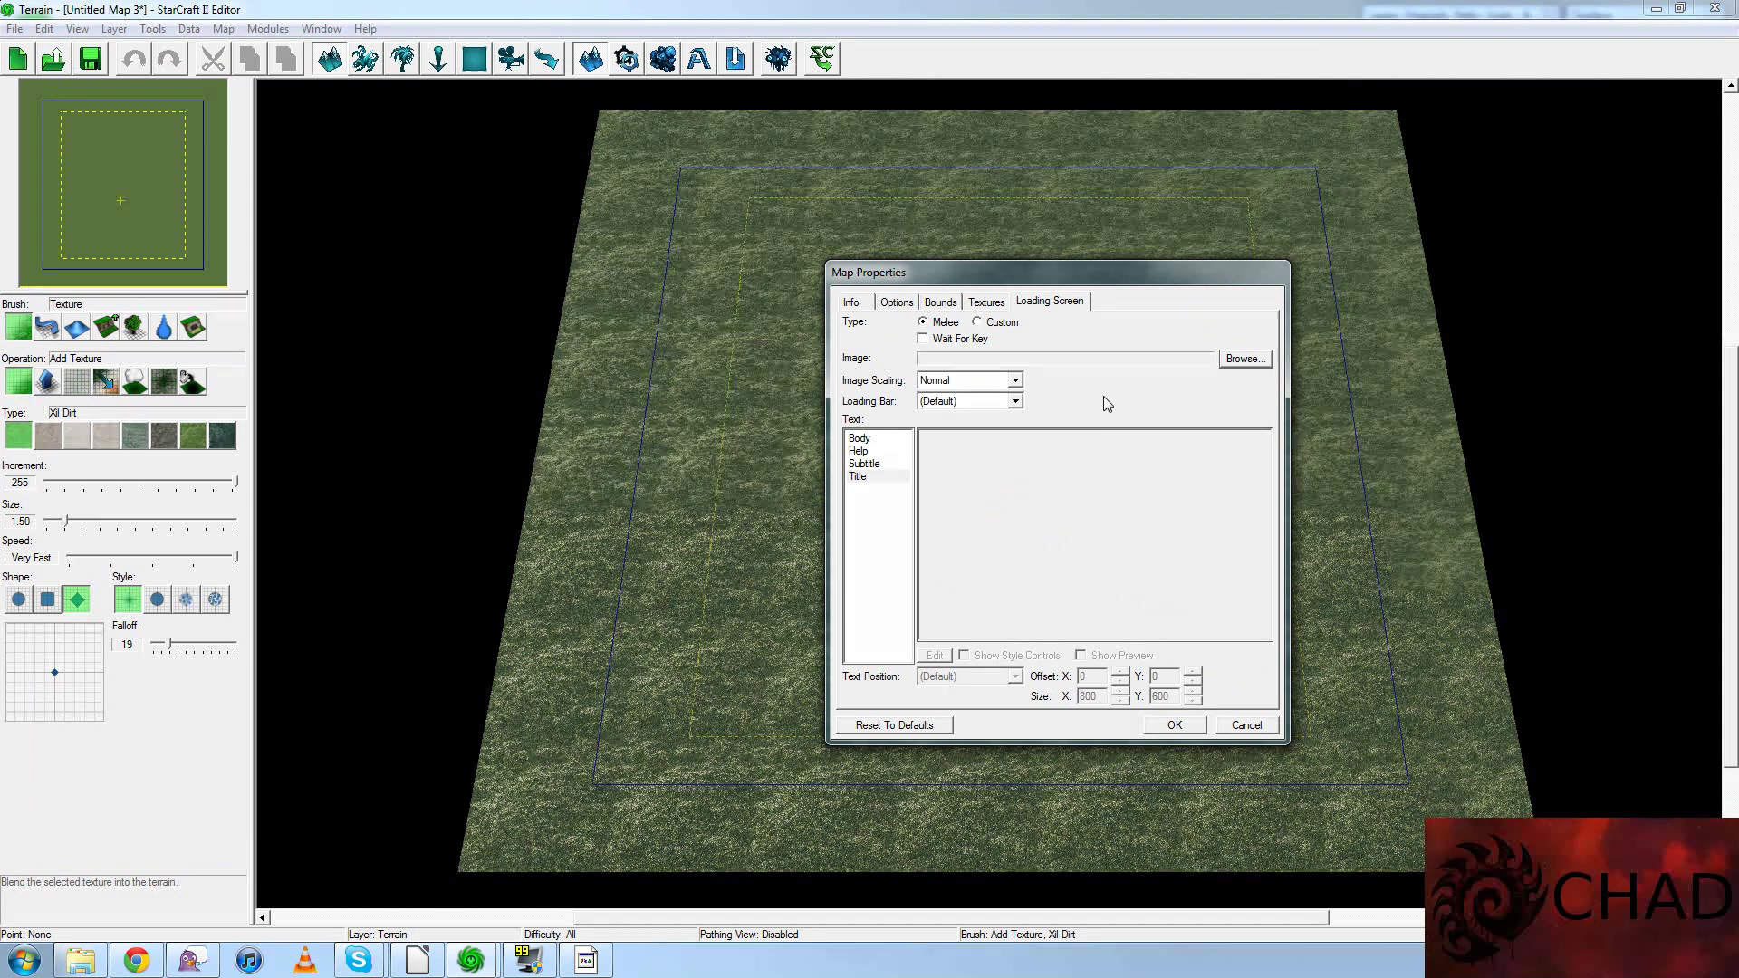
# - Check the loading bar options, try the Custom loading screen type, and discard the changes
pyautogui.click(1015, 405)
pyautogui.click(1014, 405)
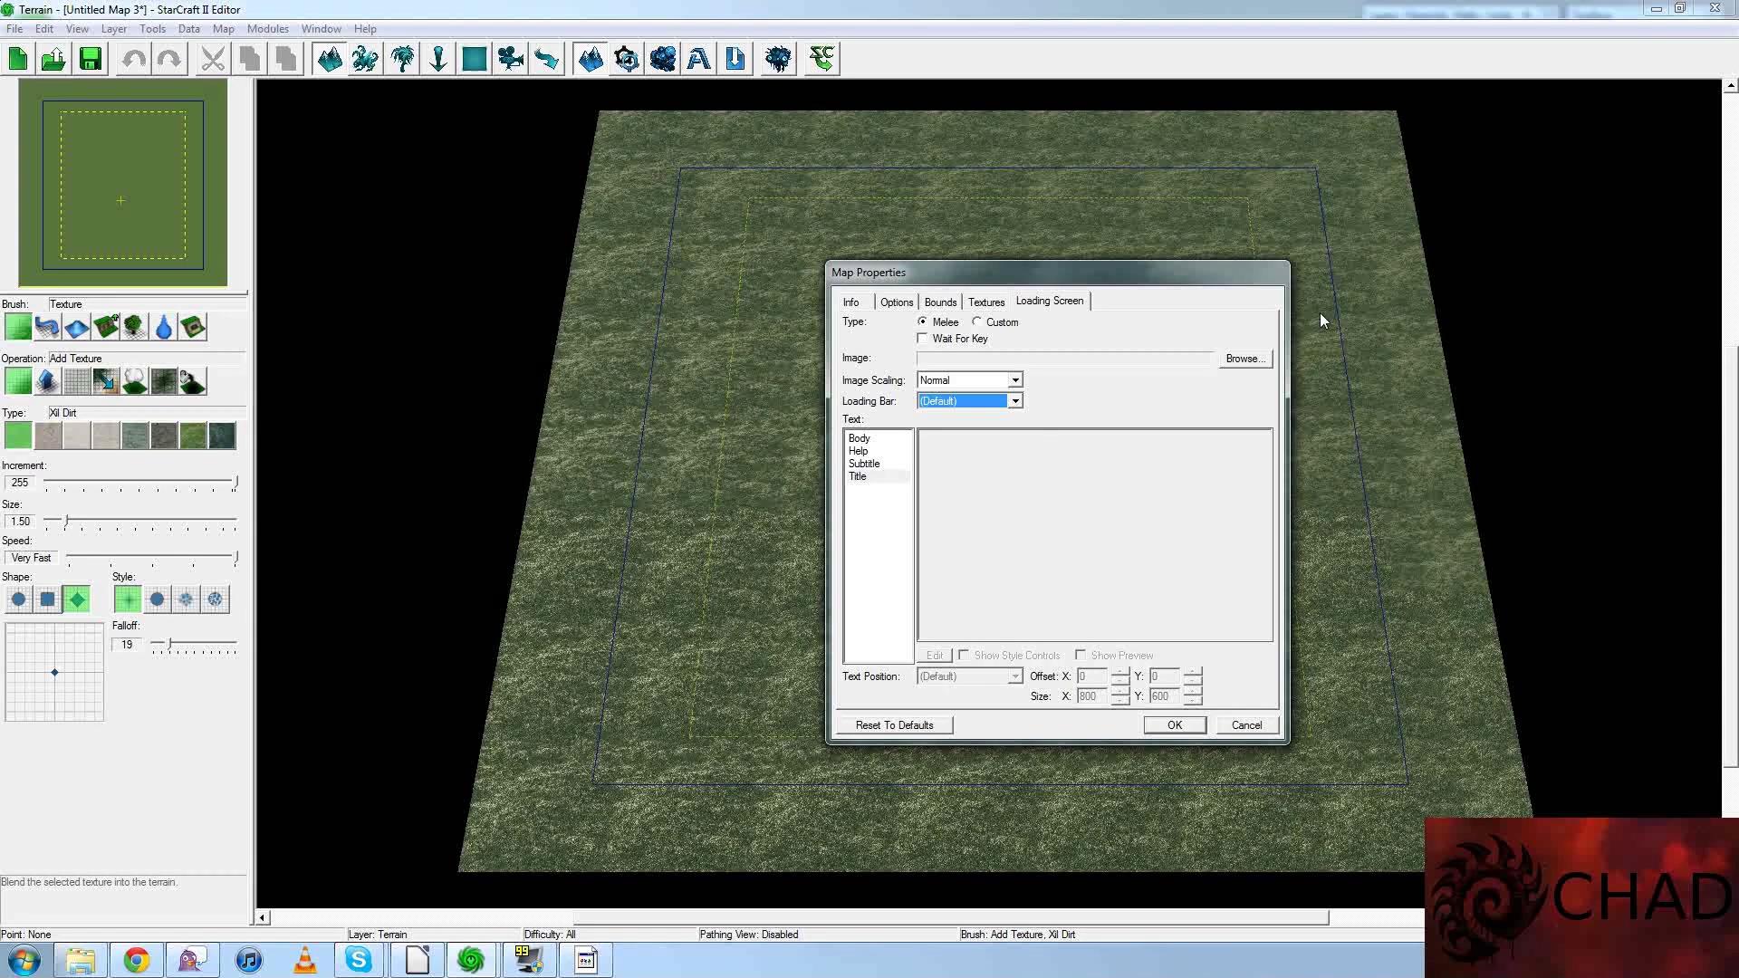
pyautogui.click(978, 325)
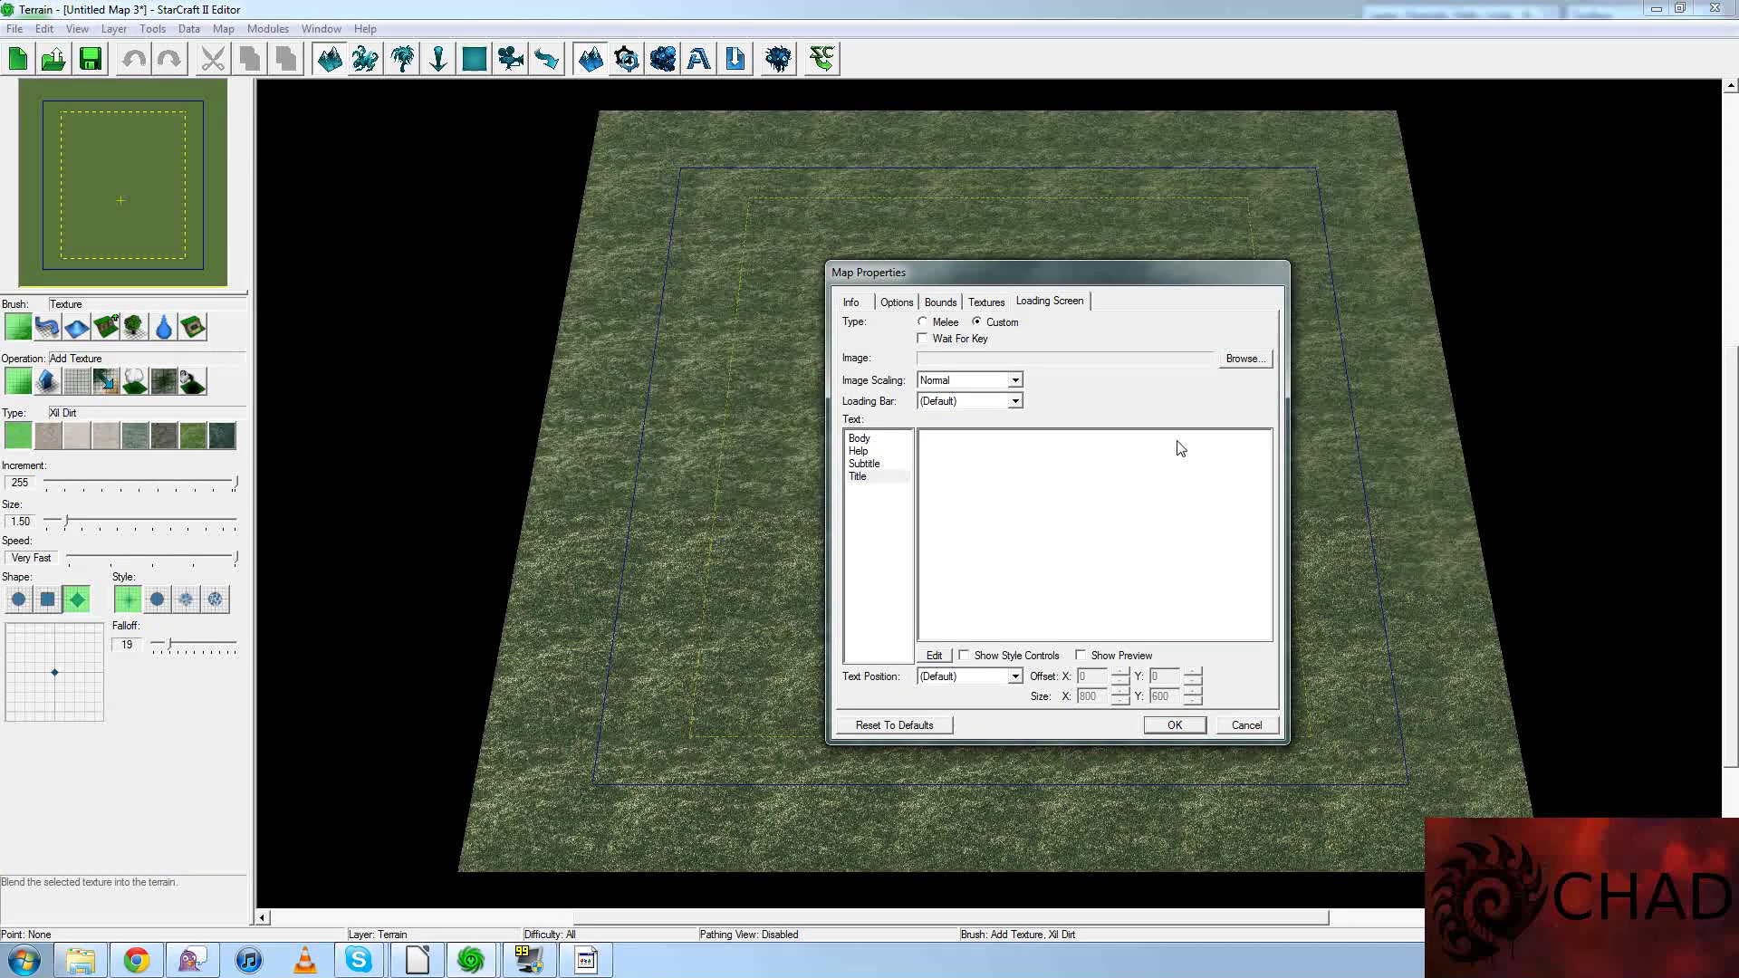
pyautogui.click(1247, 726)
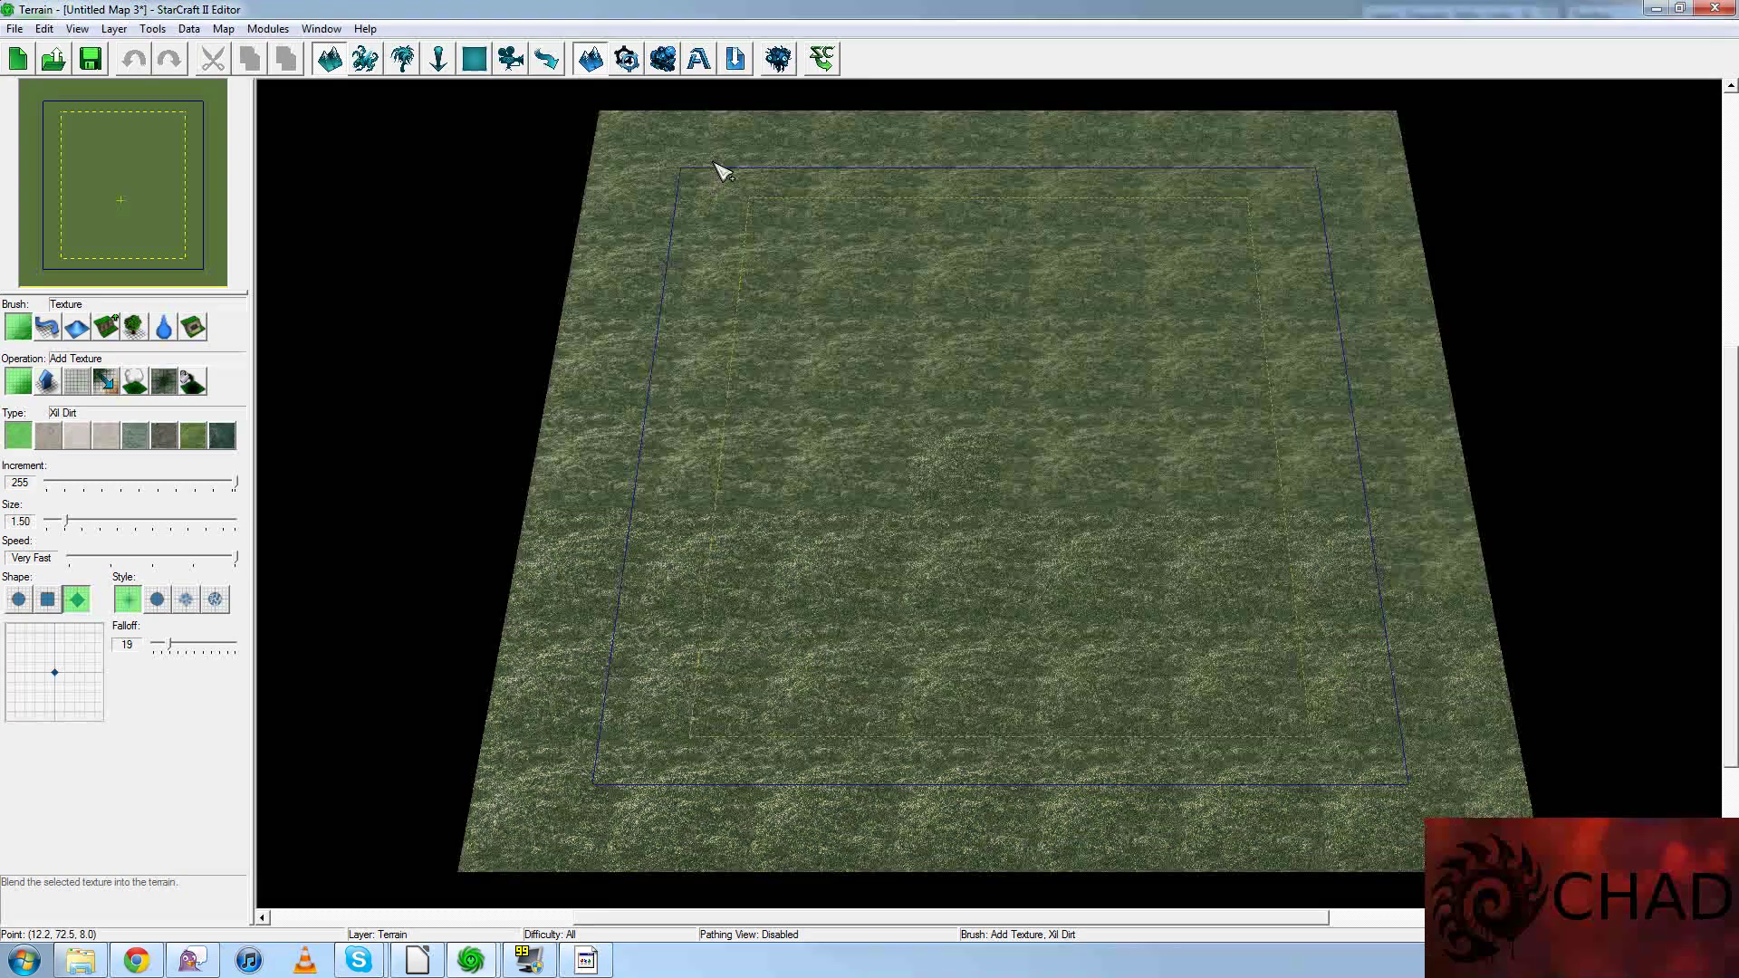
# - Import only helloworld.dds from the Desktop folder into the map's document files
pyautogui.click(736, 61)
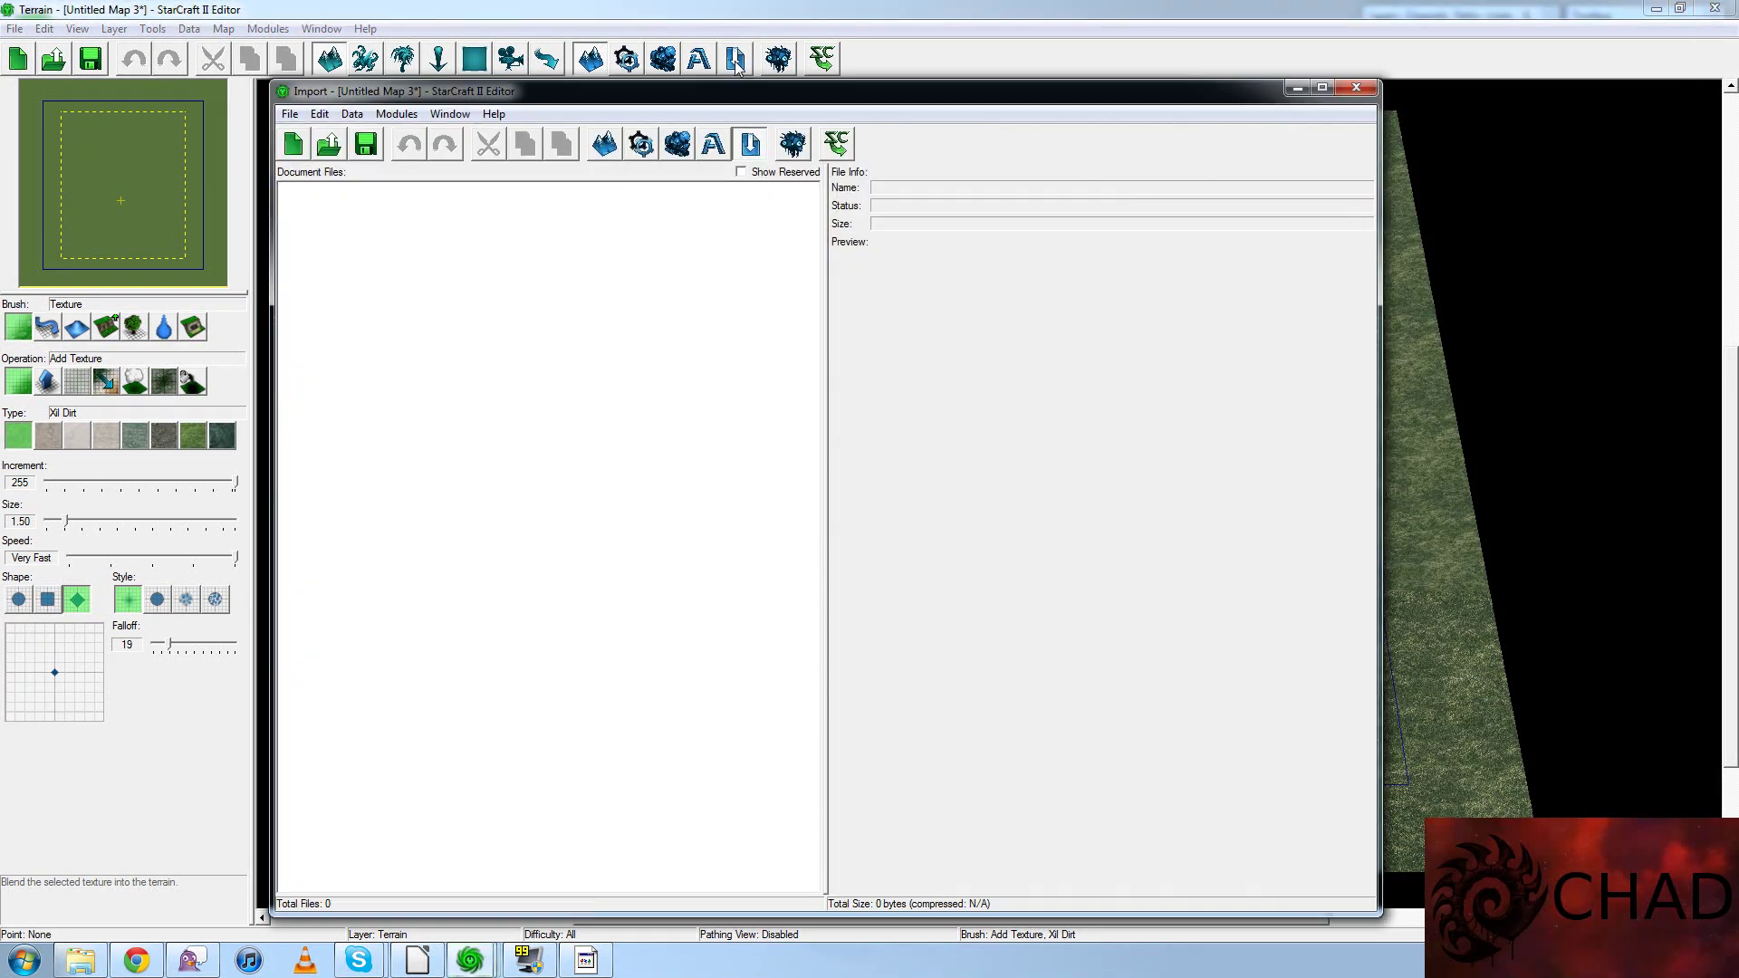
pyautogui.rightClick(527, 246)
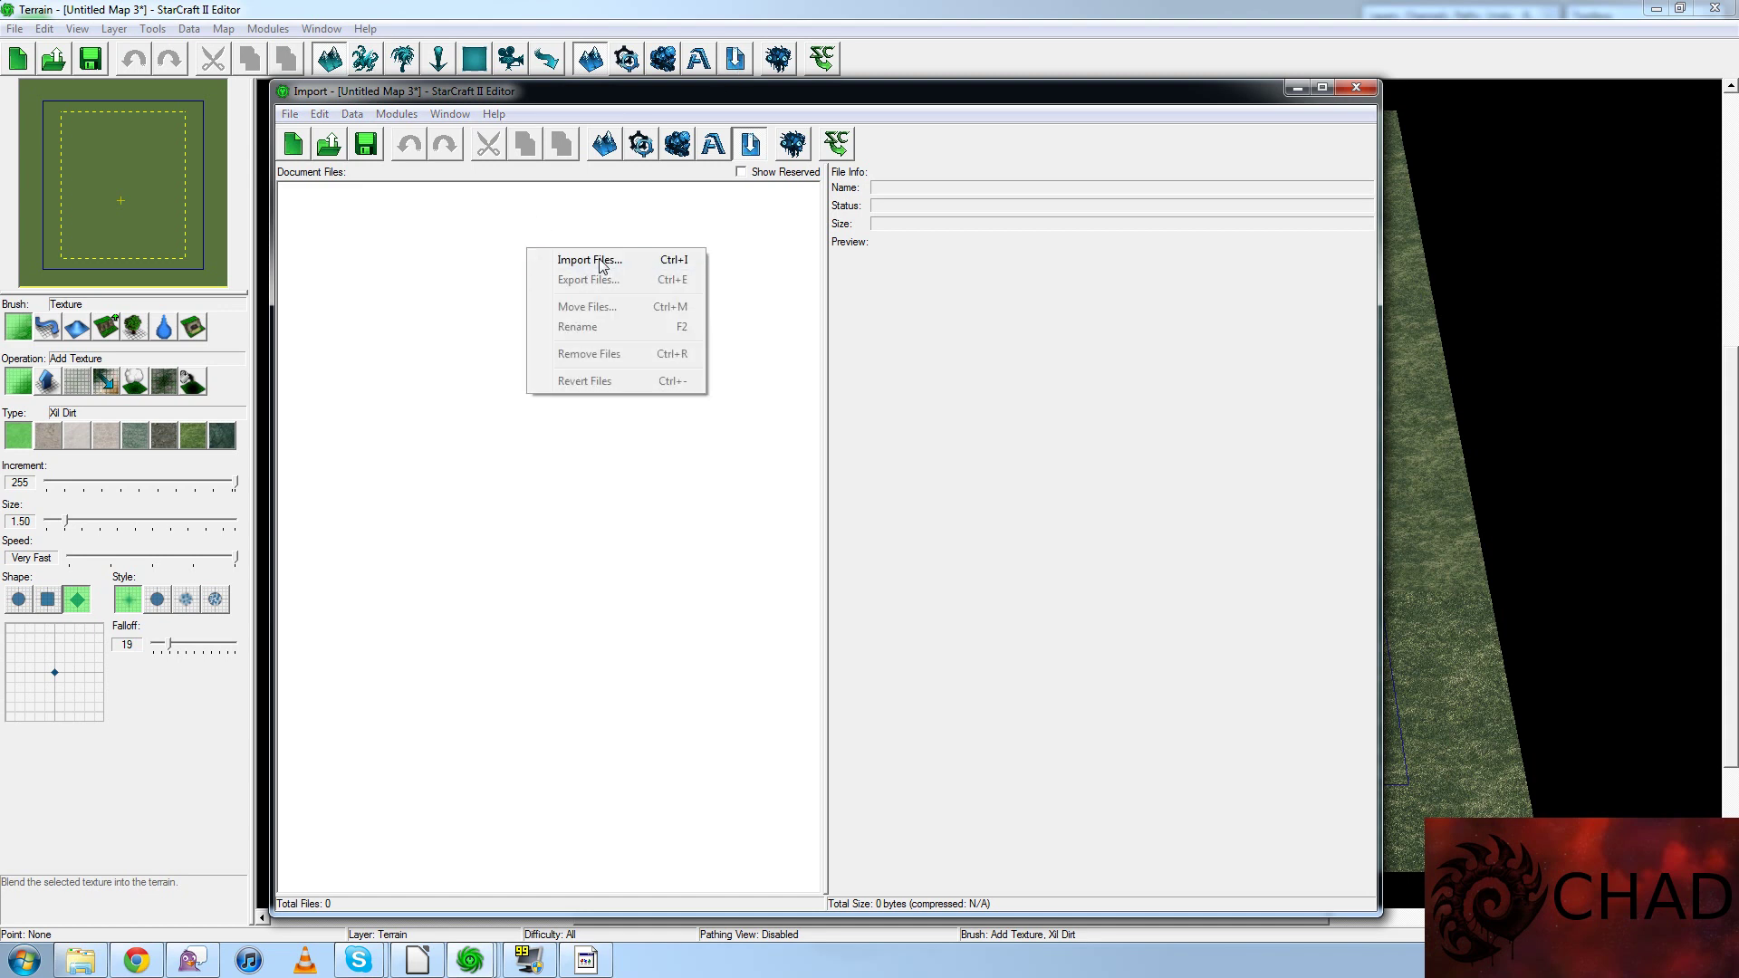
pyautogui.click(600, 262)
pyautogui.click(449, 428)
pyautogui.click(432, 428)
pyautogui.click(450, 444)
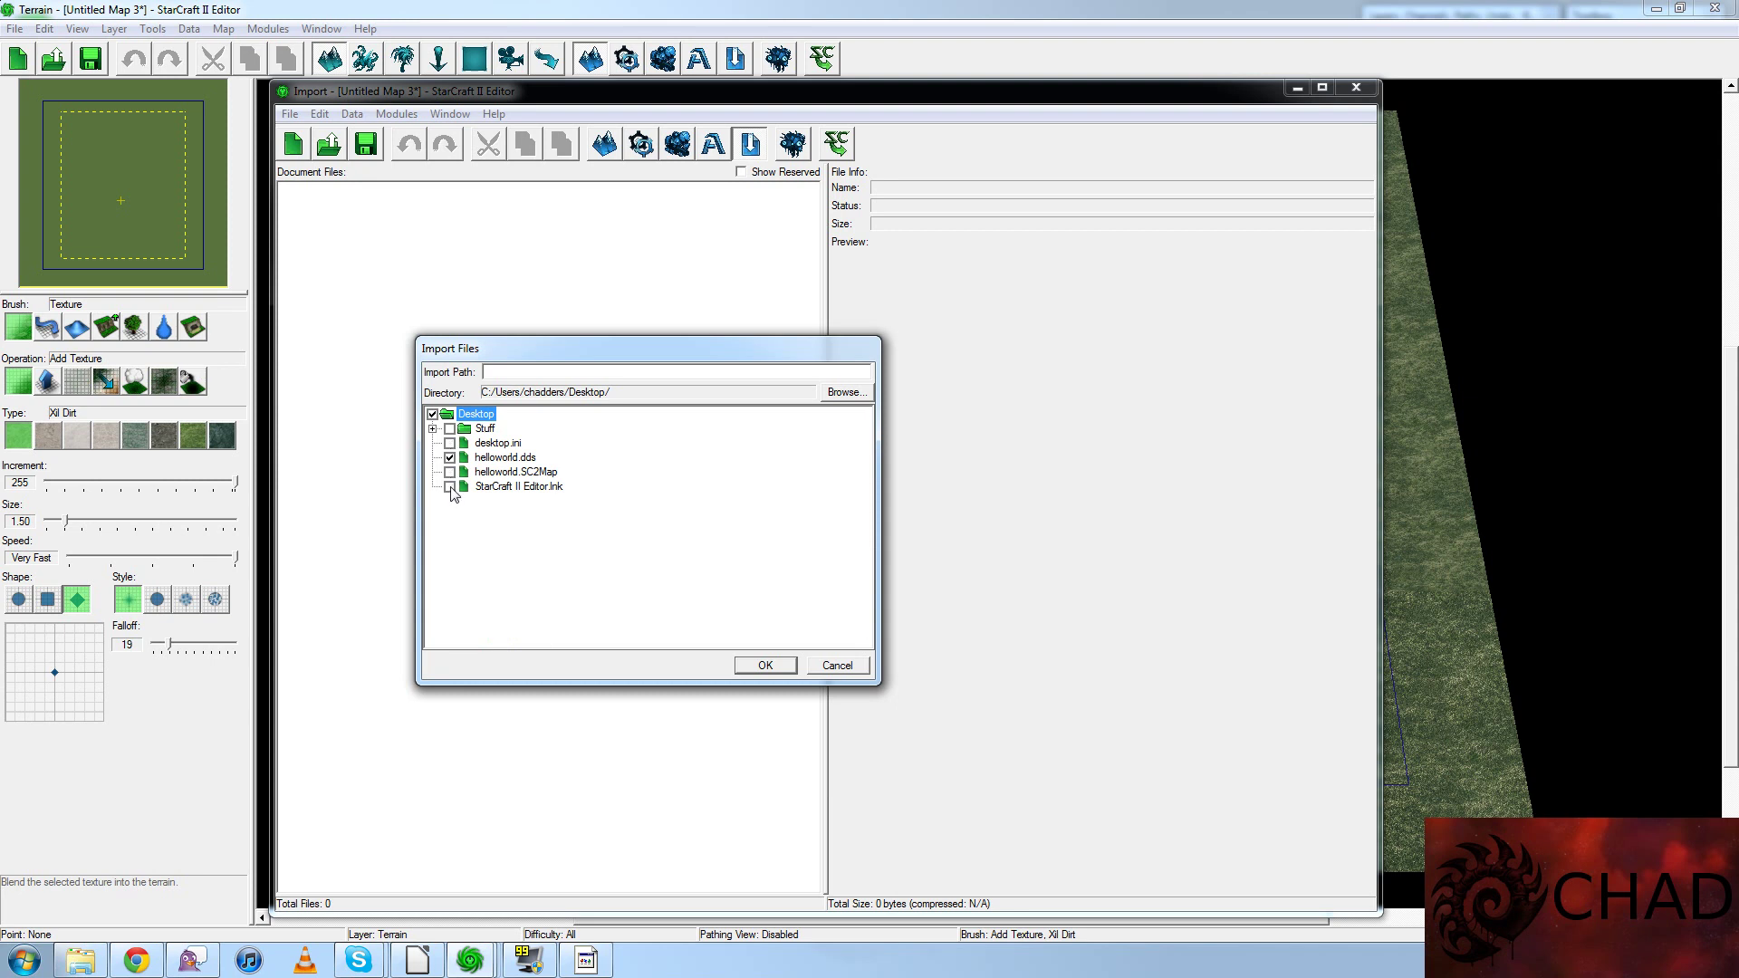
pyautogui.click(503, 458)
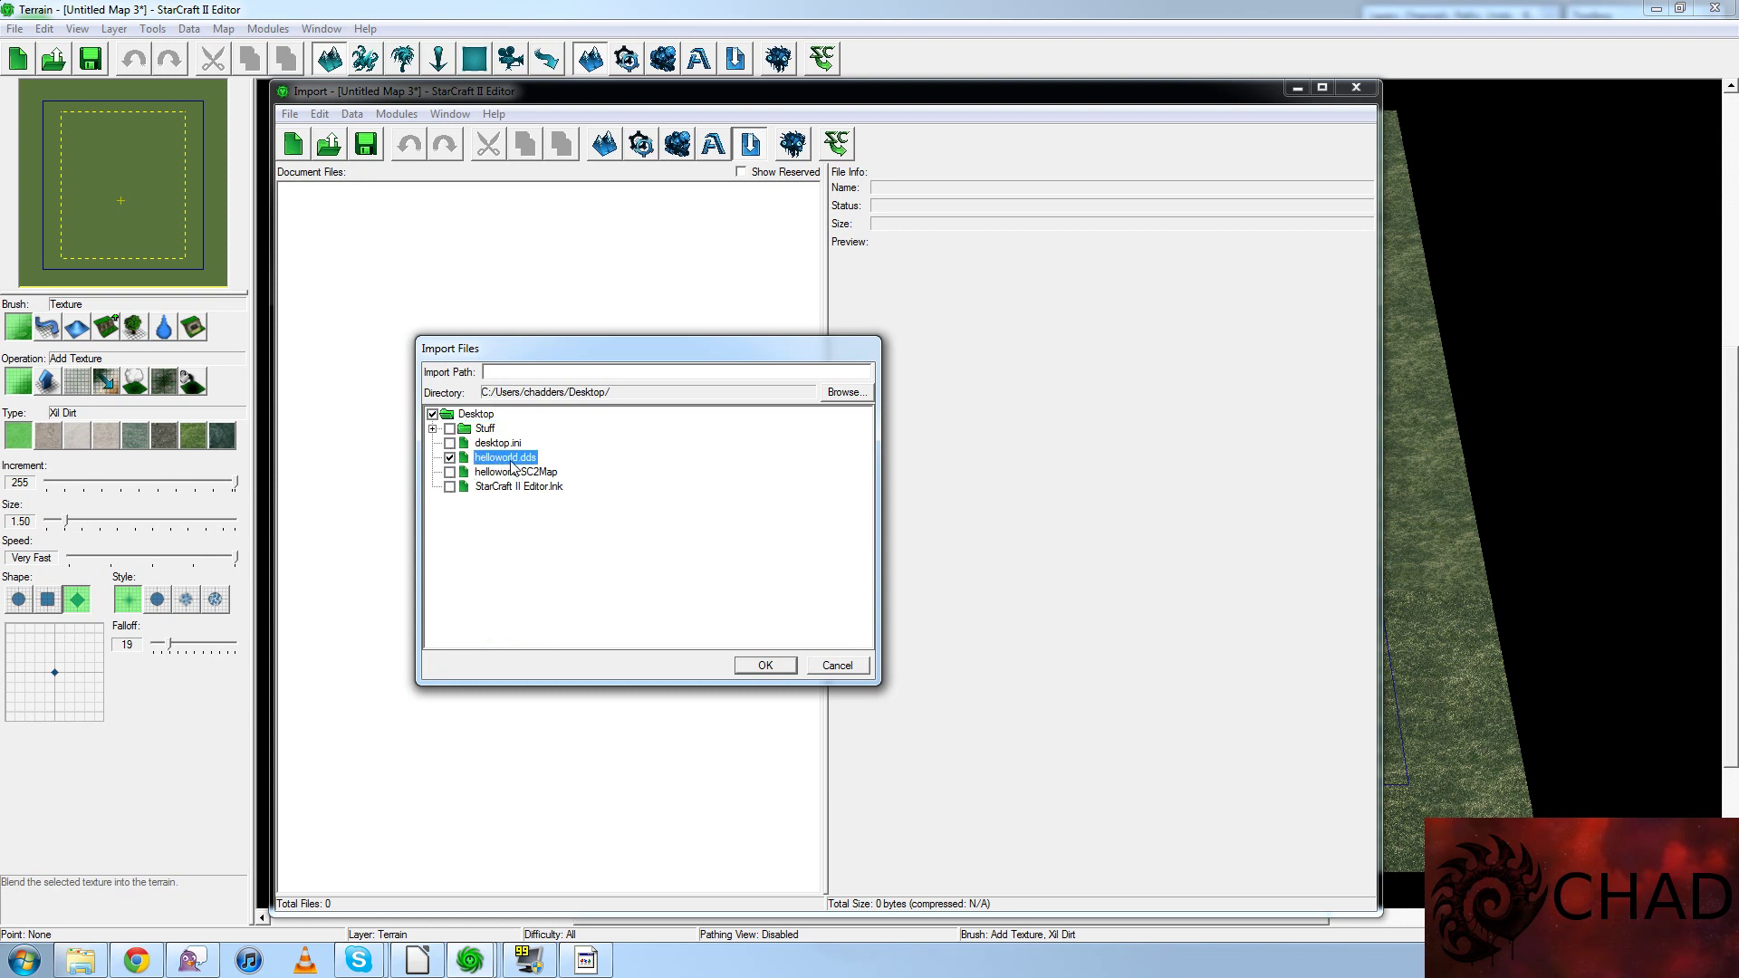
pyautogui.click(765, 666)
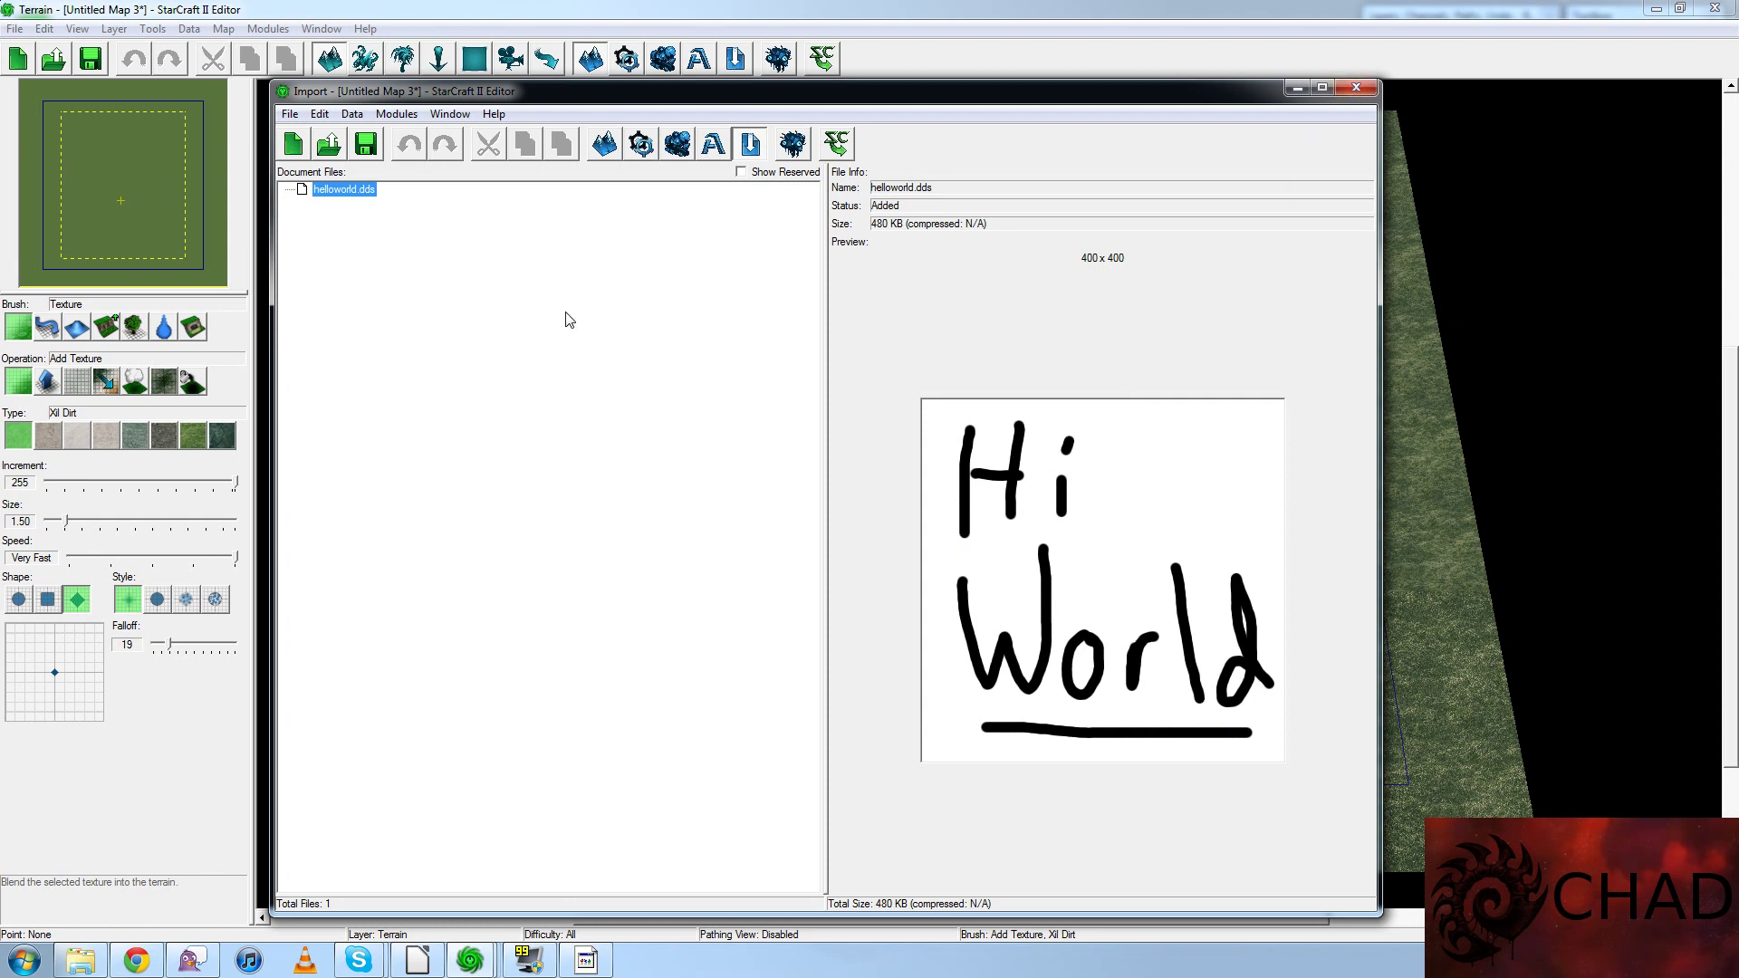
# - Save the map over the existing helloworld.SC2Map on the desktop, and minimize the Import window
pyautogui.click(365, 143)
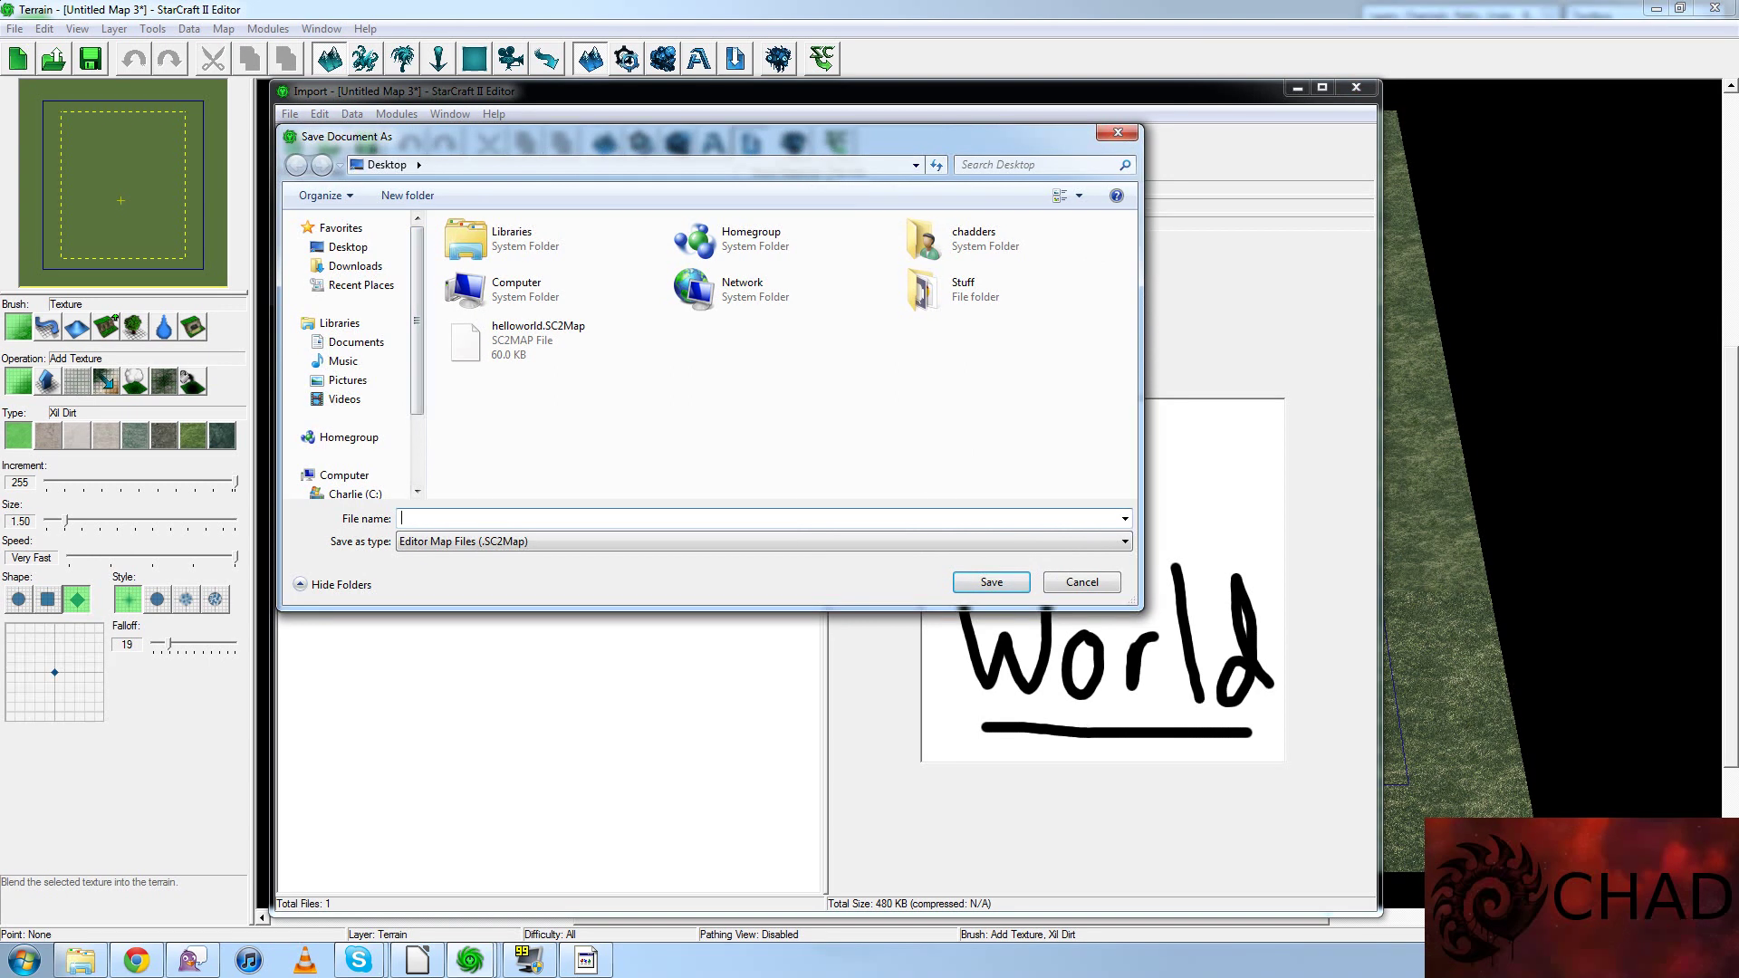
pyautogui.doubleClick(507, 348)
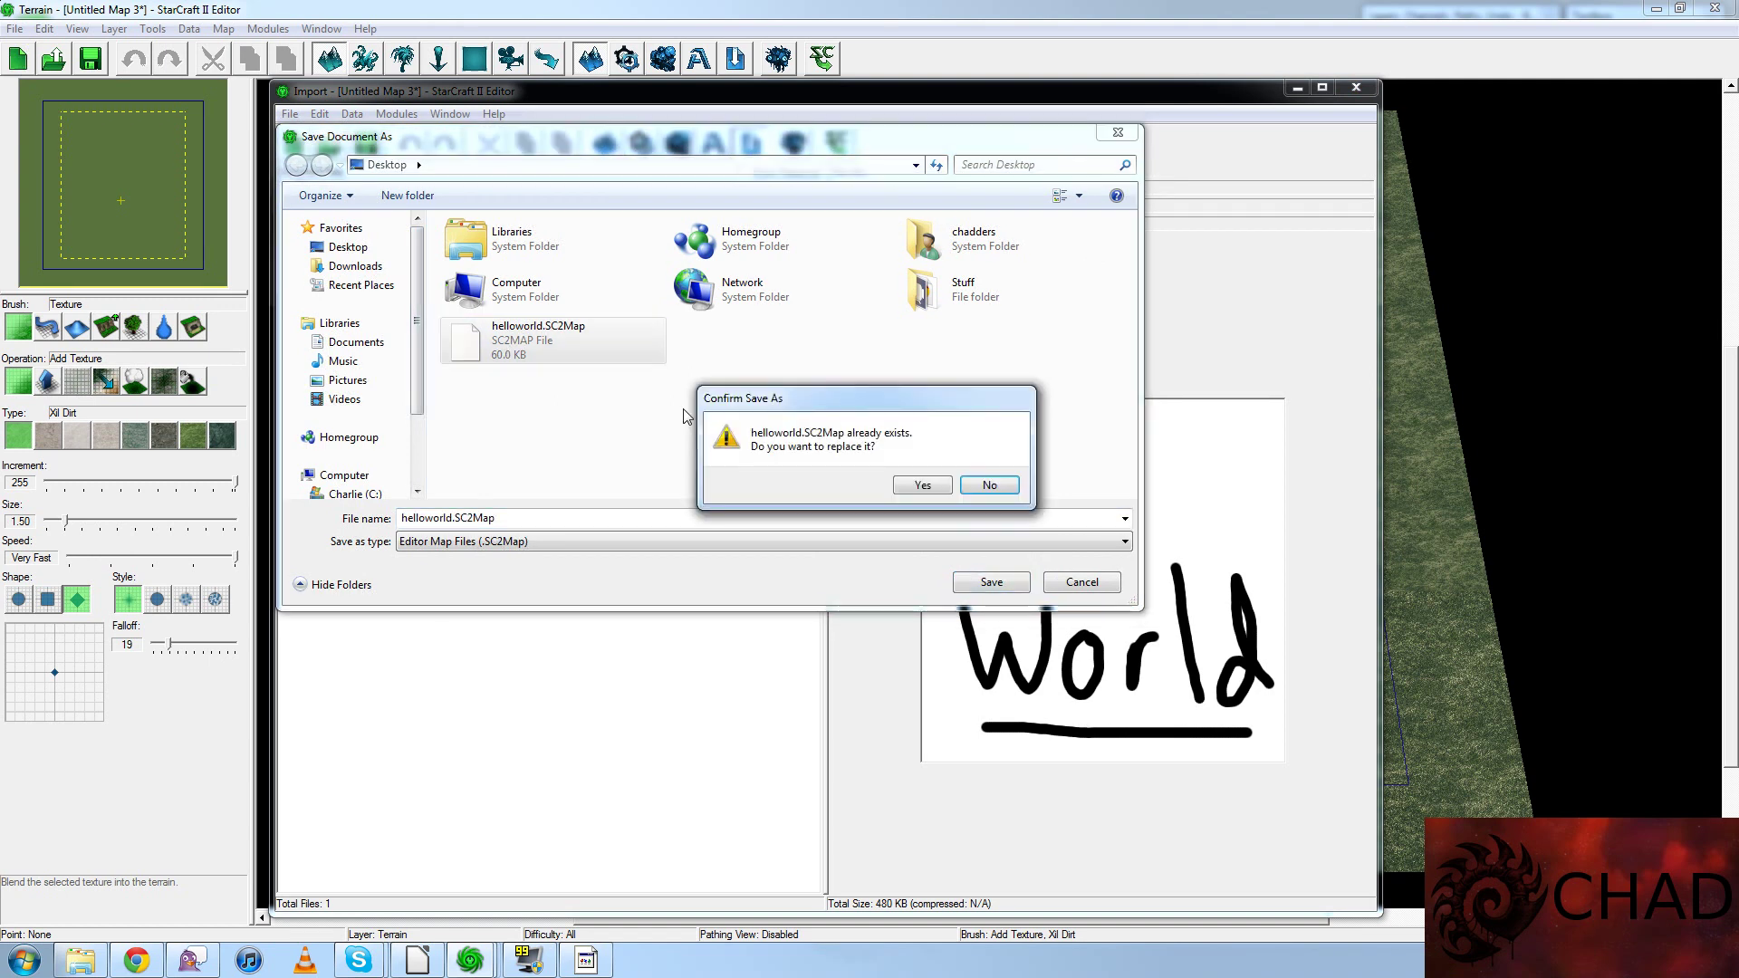
pyautogui.click(937, 485)
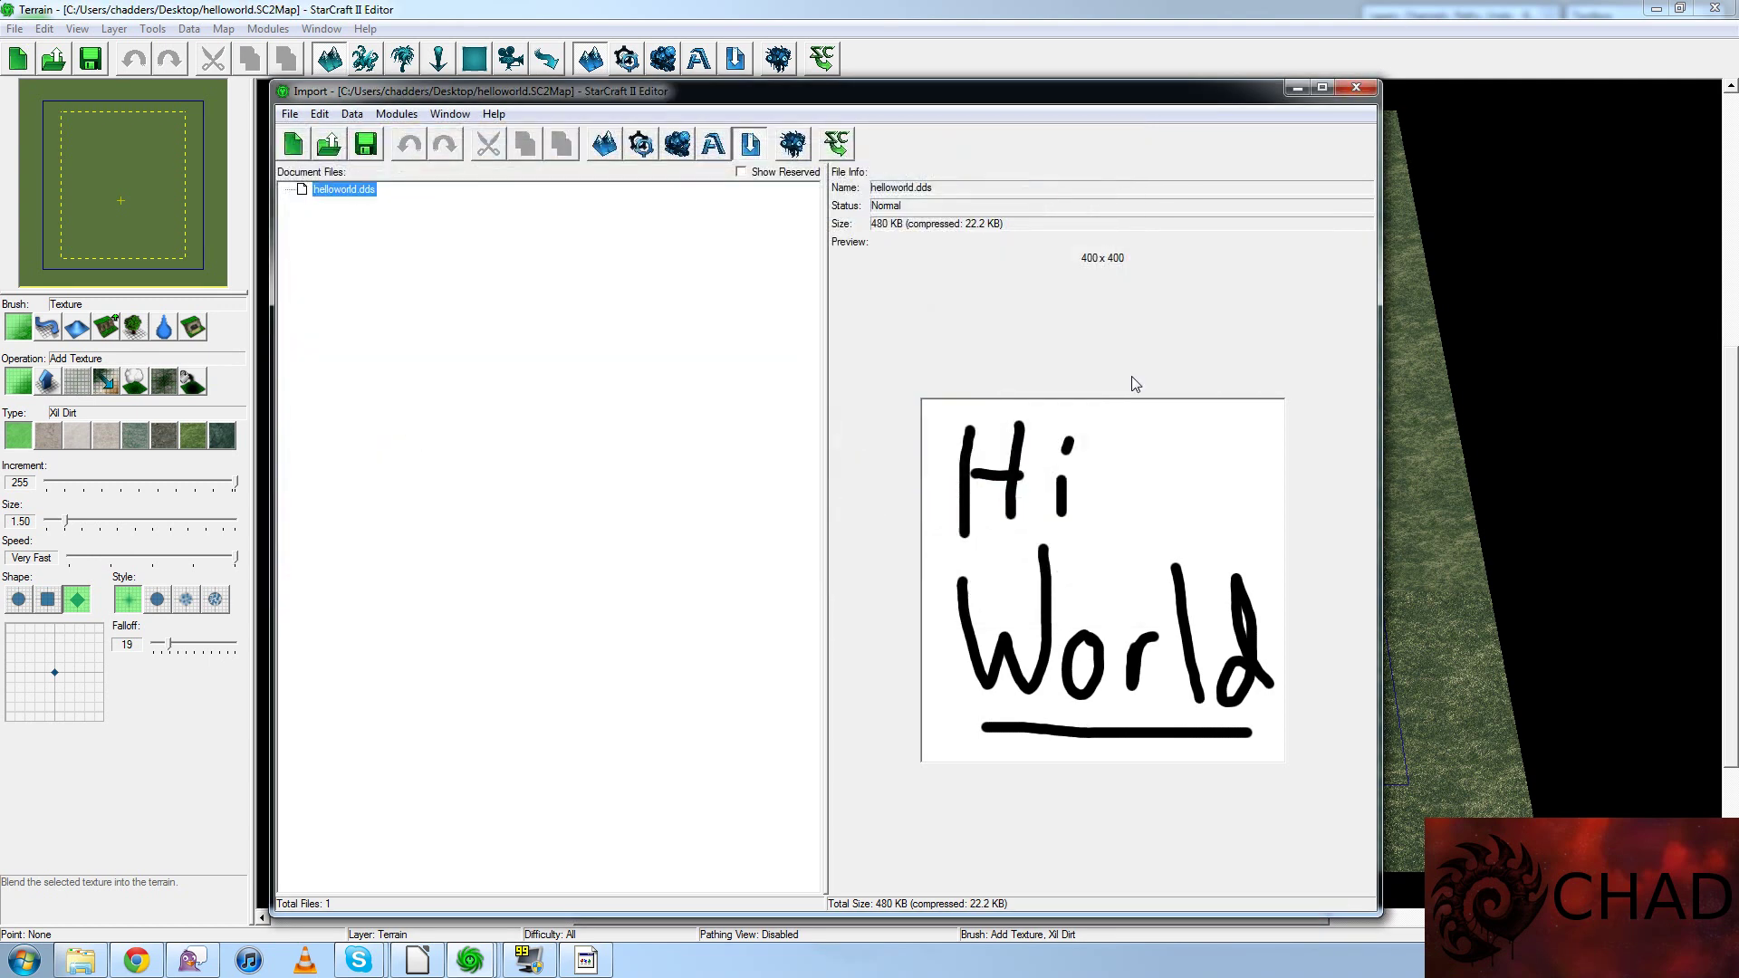
pyautogui.click(1299, 89)
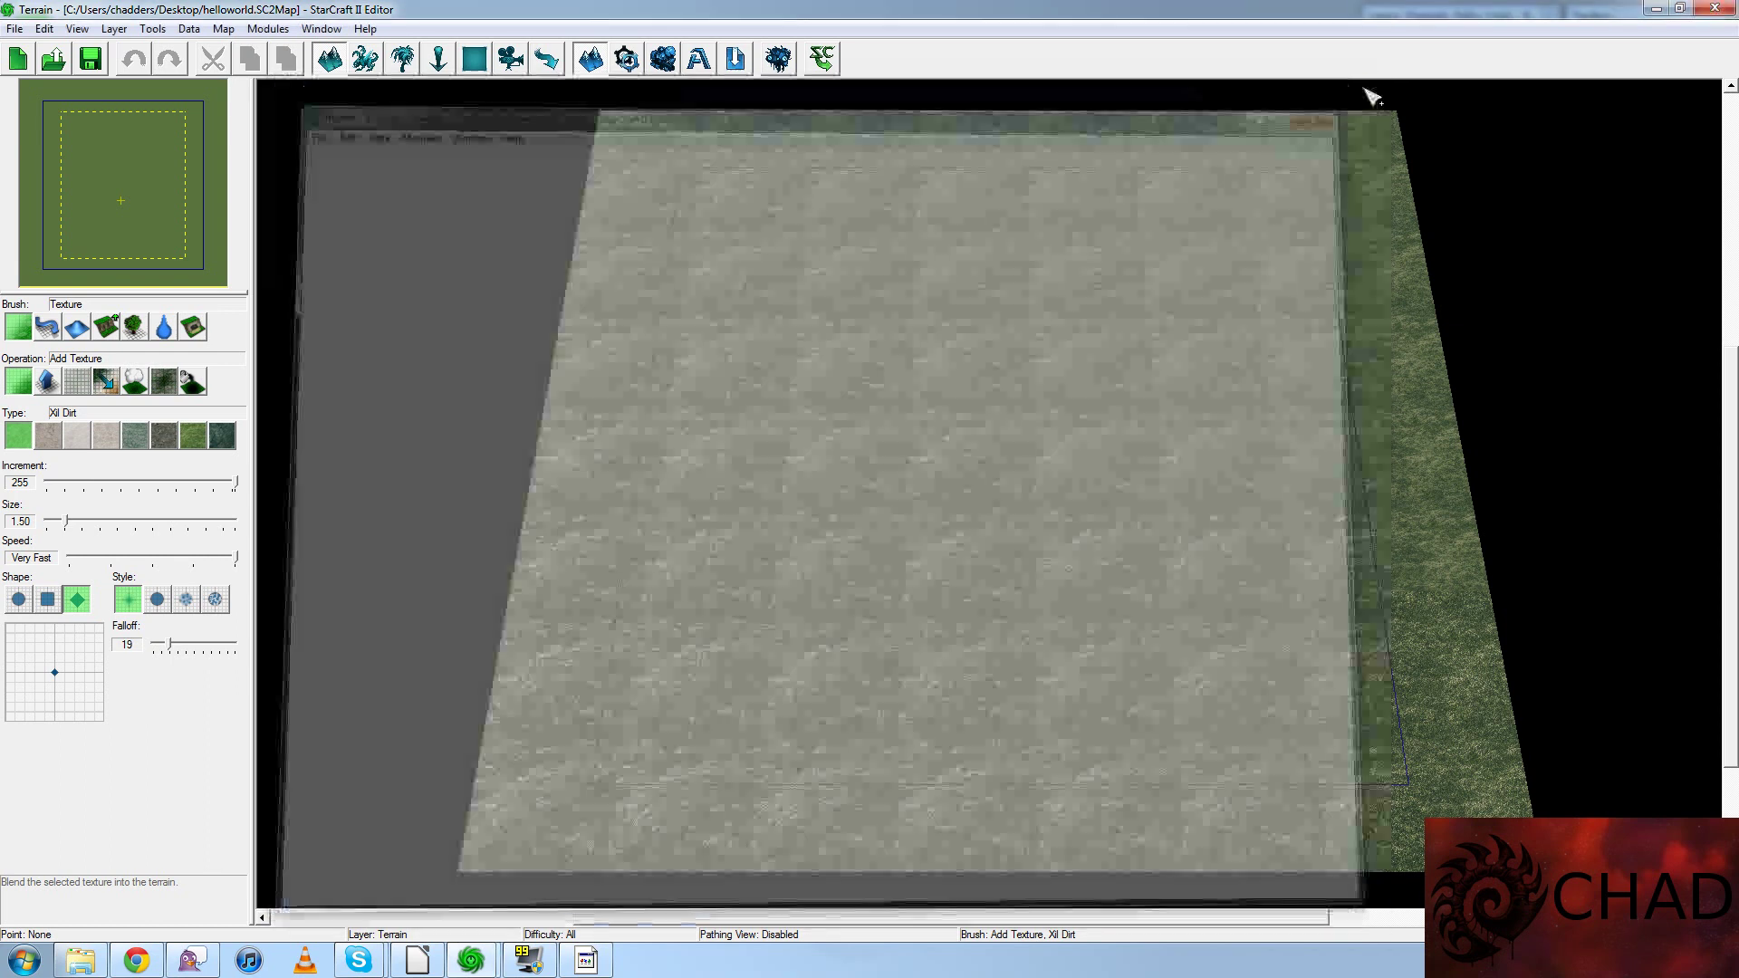
# - Set the imported helloworld.dds as the map's loading screen image and apply the properties
pyautogui.click(223, 28)
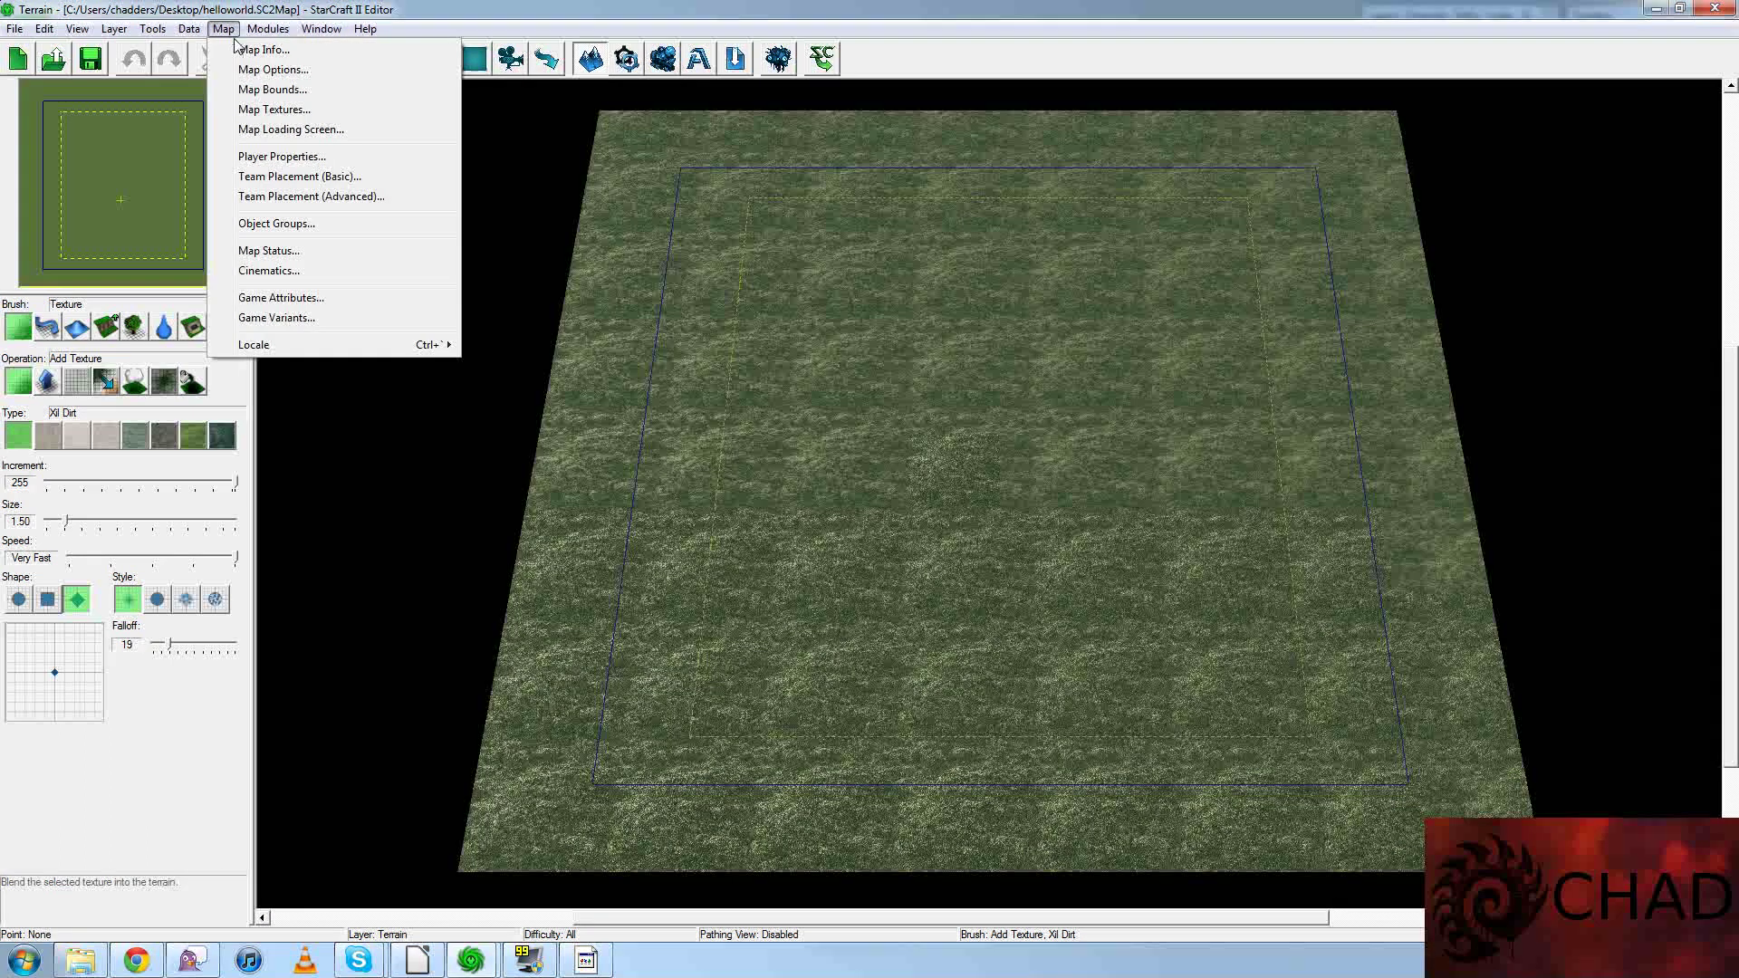
pyautogui.click(264, 129)
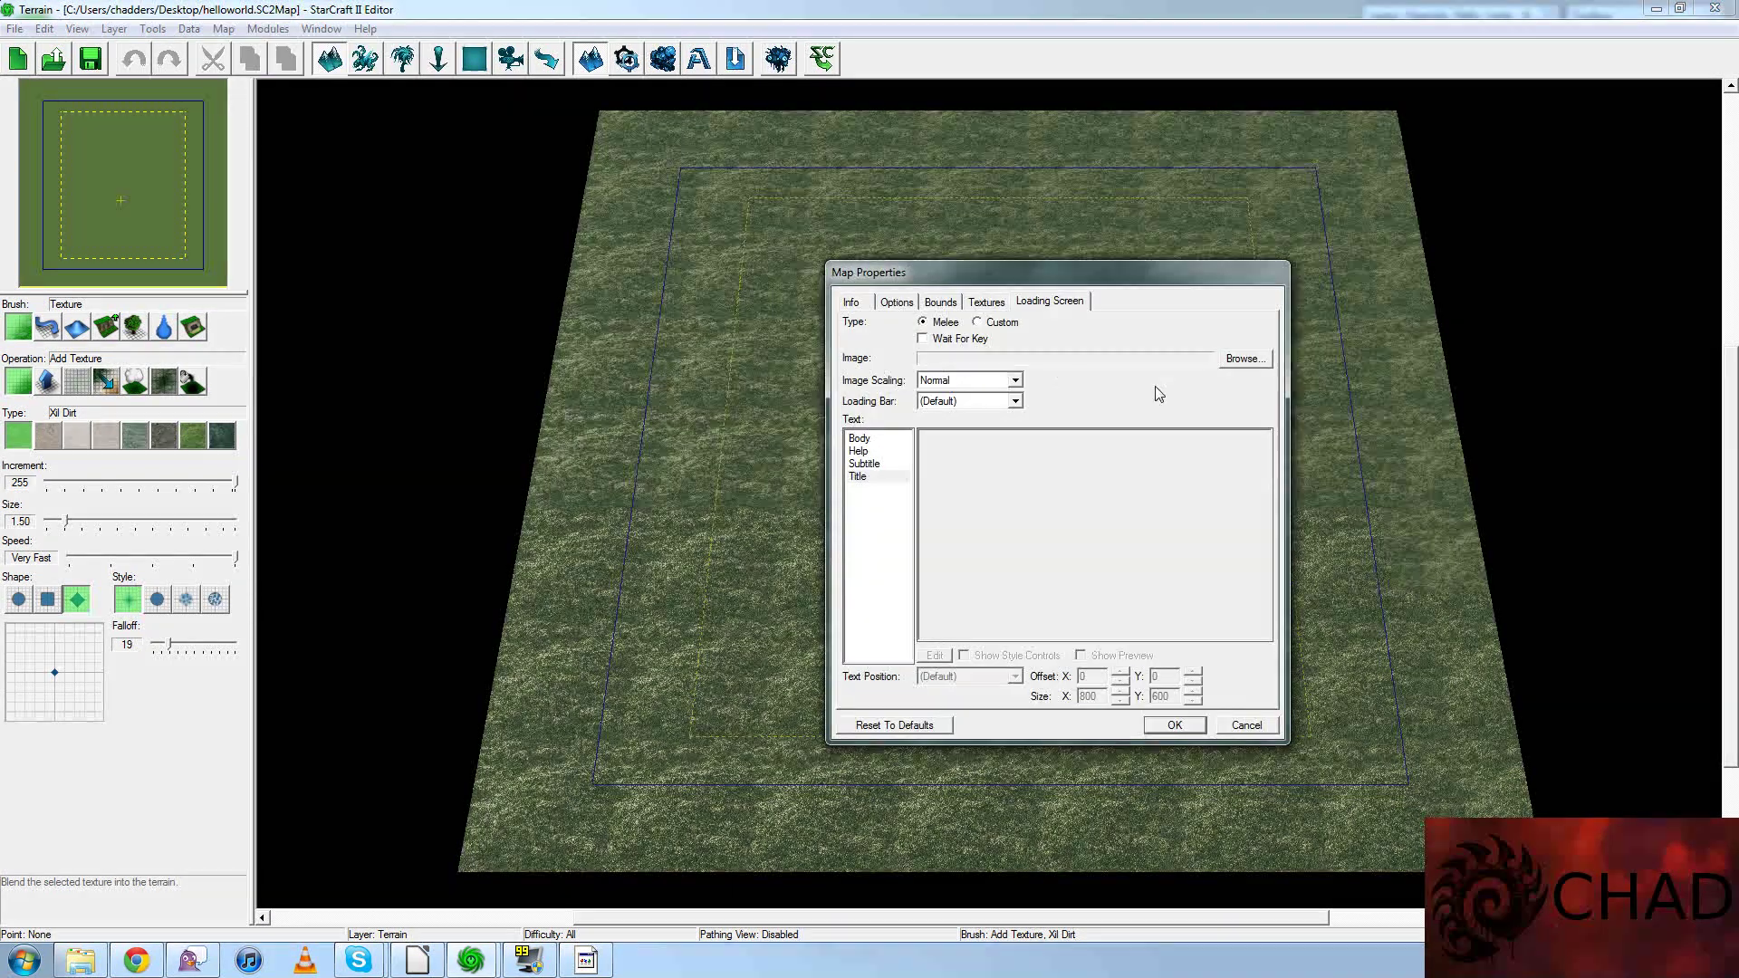
pyautogui.click(1242, 359)
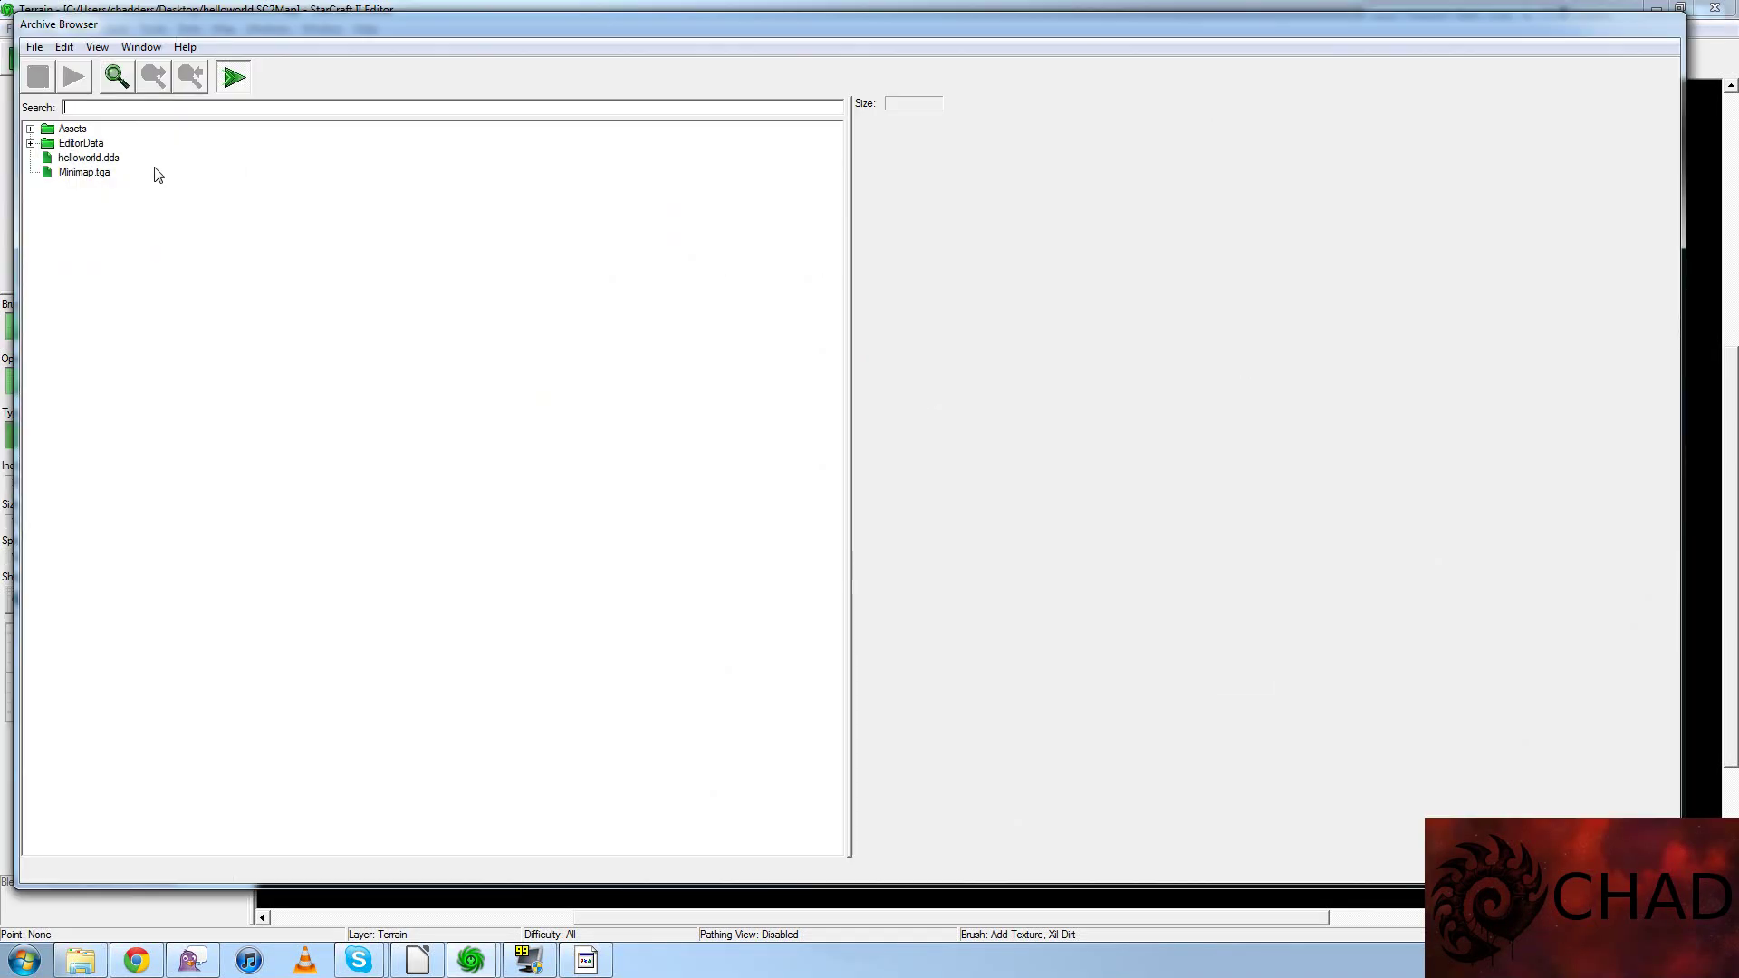
pyautogui.doubleClick(83, 158)
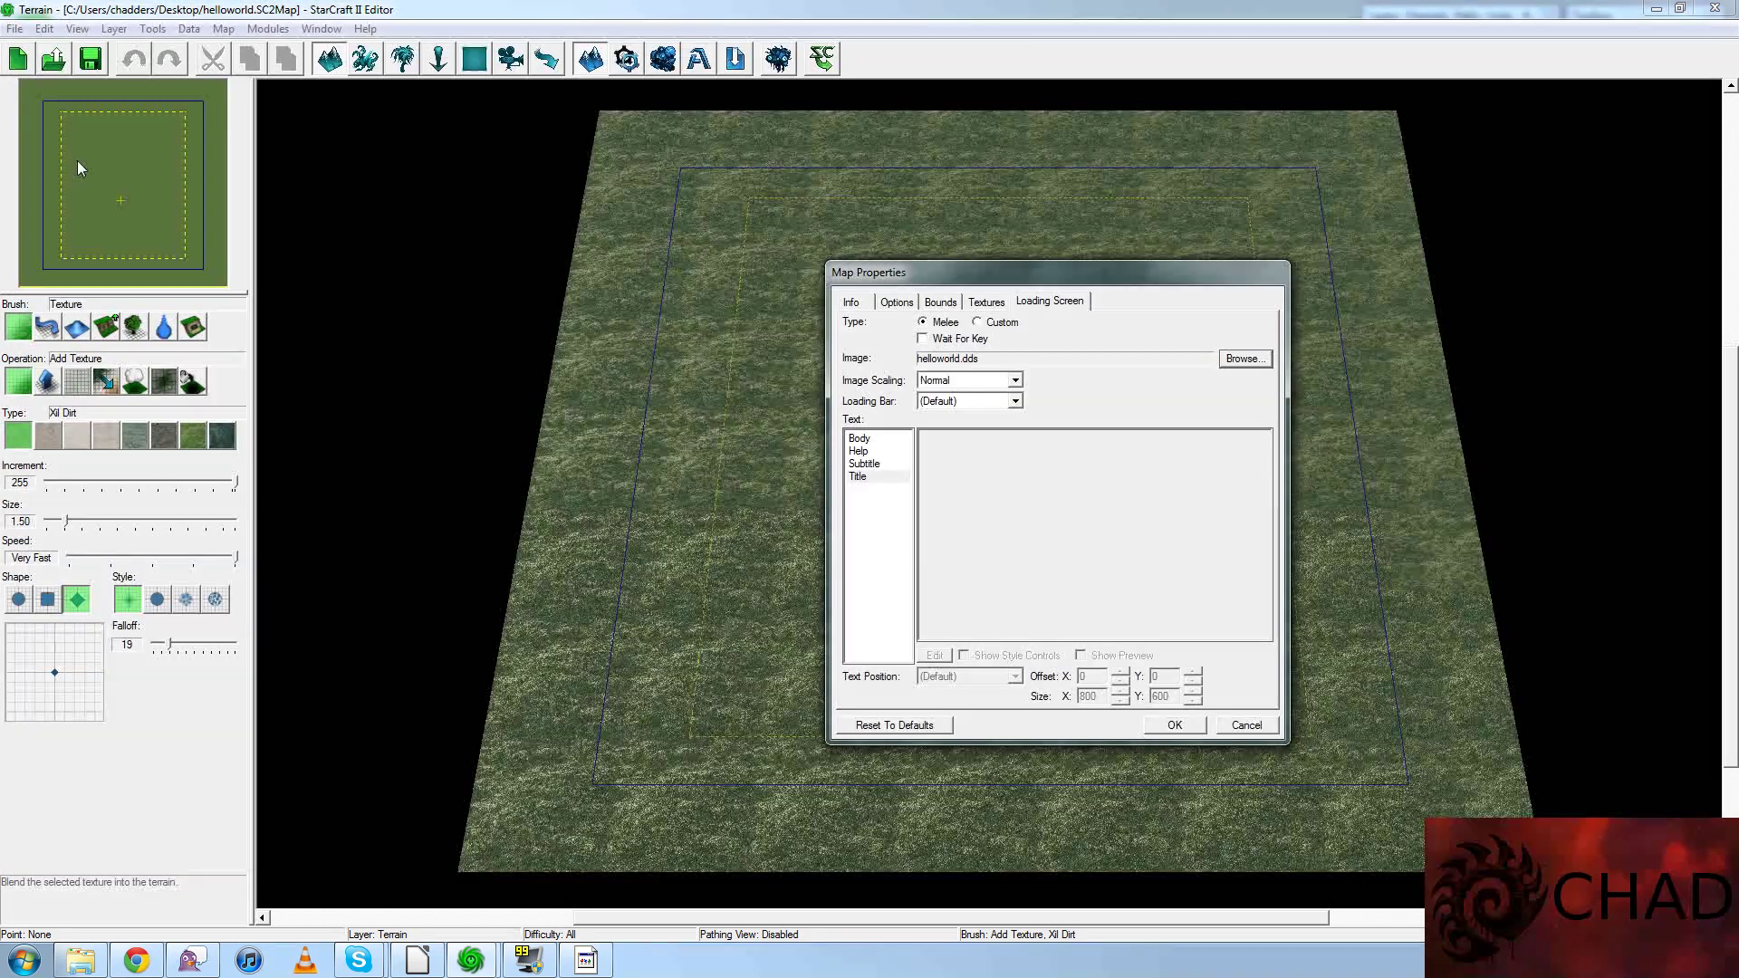
pyautogui.click(1177, 727)
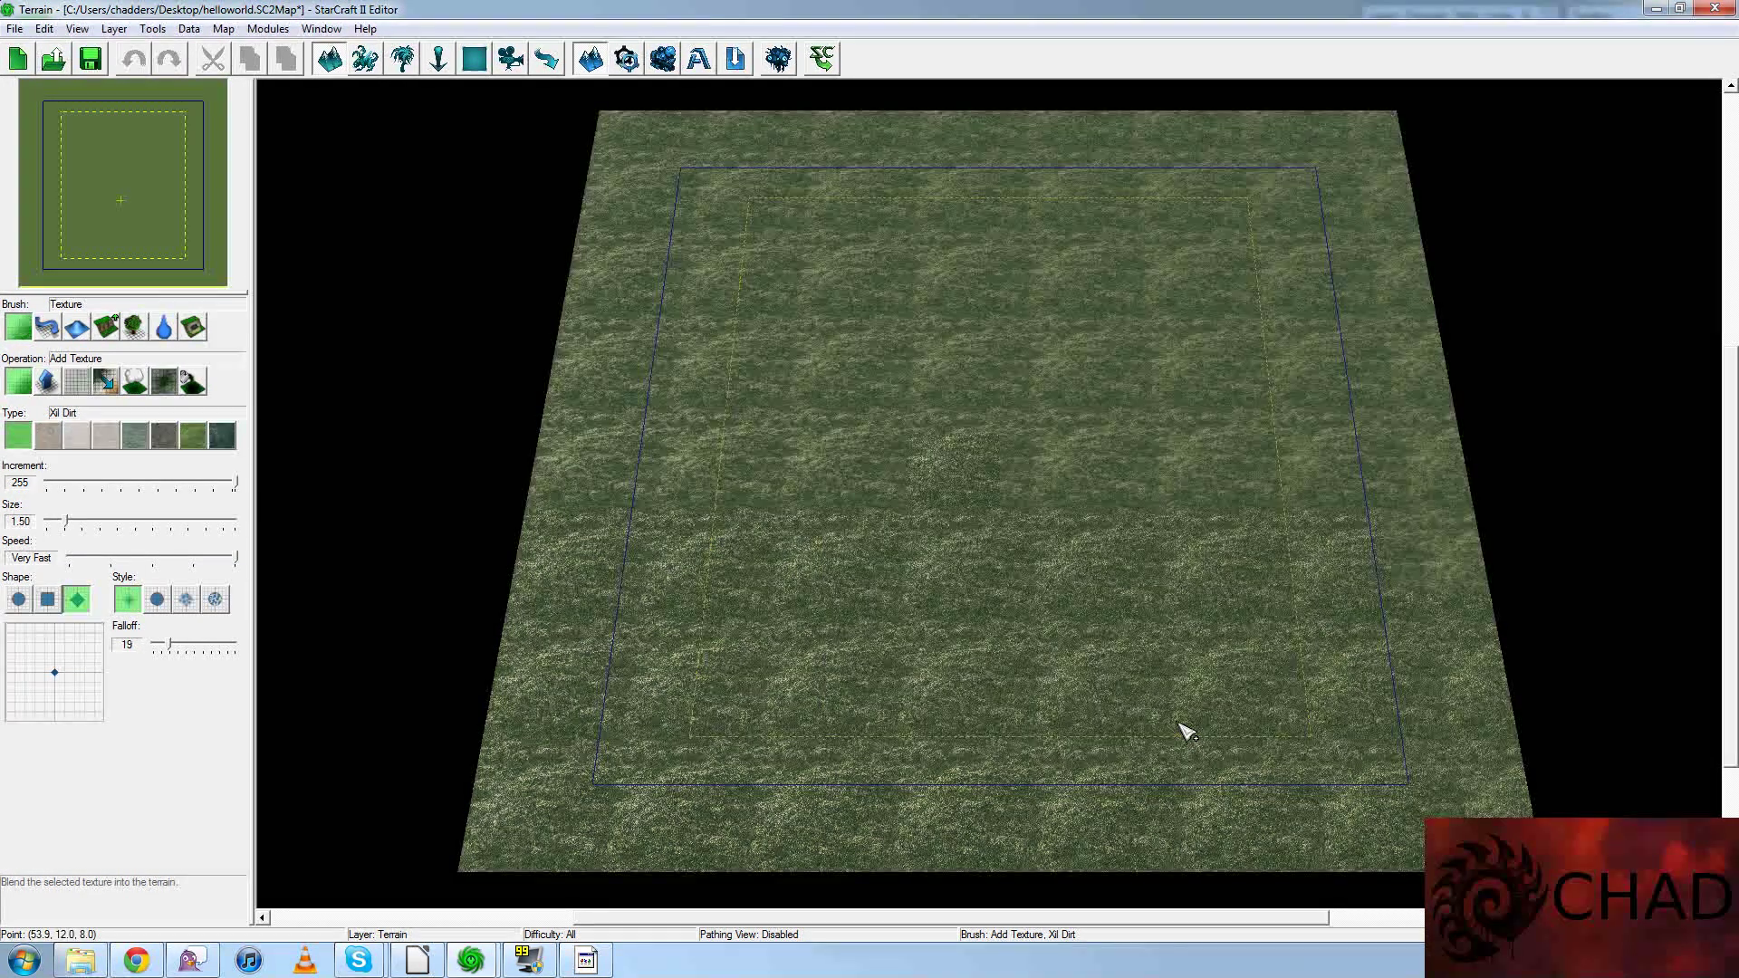
# - Examine the image scaling options for the loading screen image, and leave the map properties without changes
pyautogui.click(267, 28)
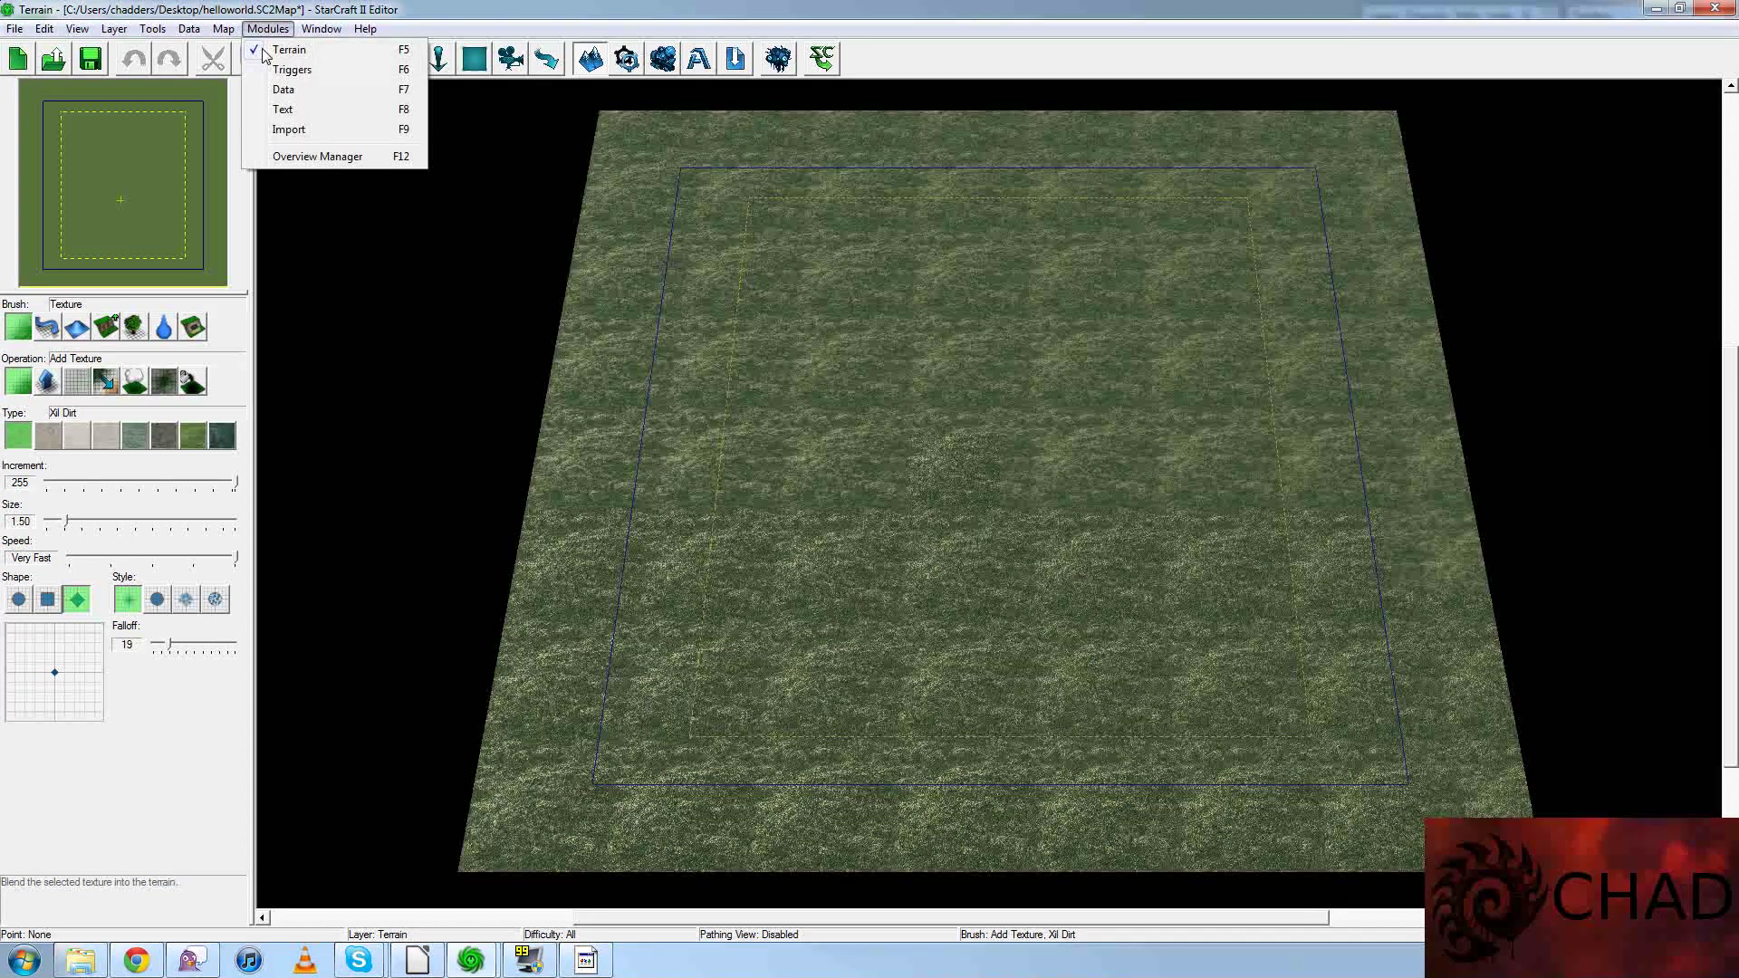
pyautogui.click(260, 132)
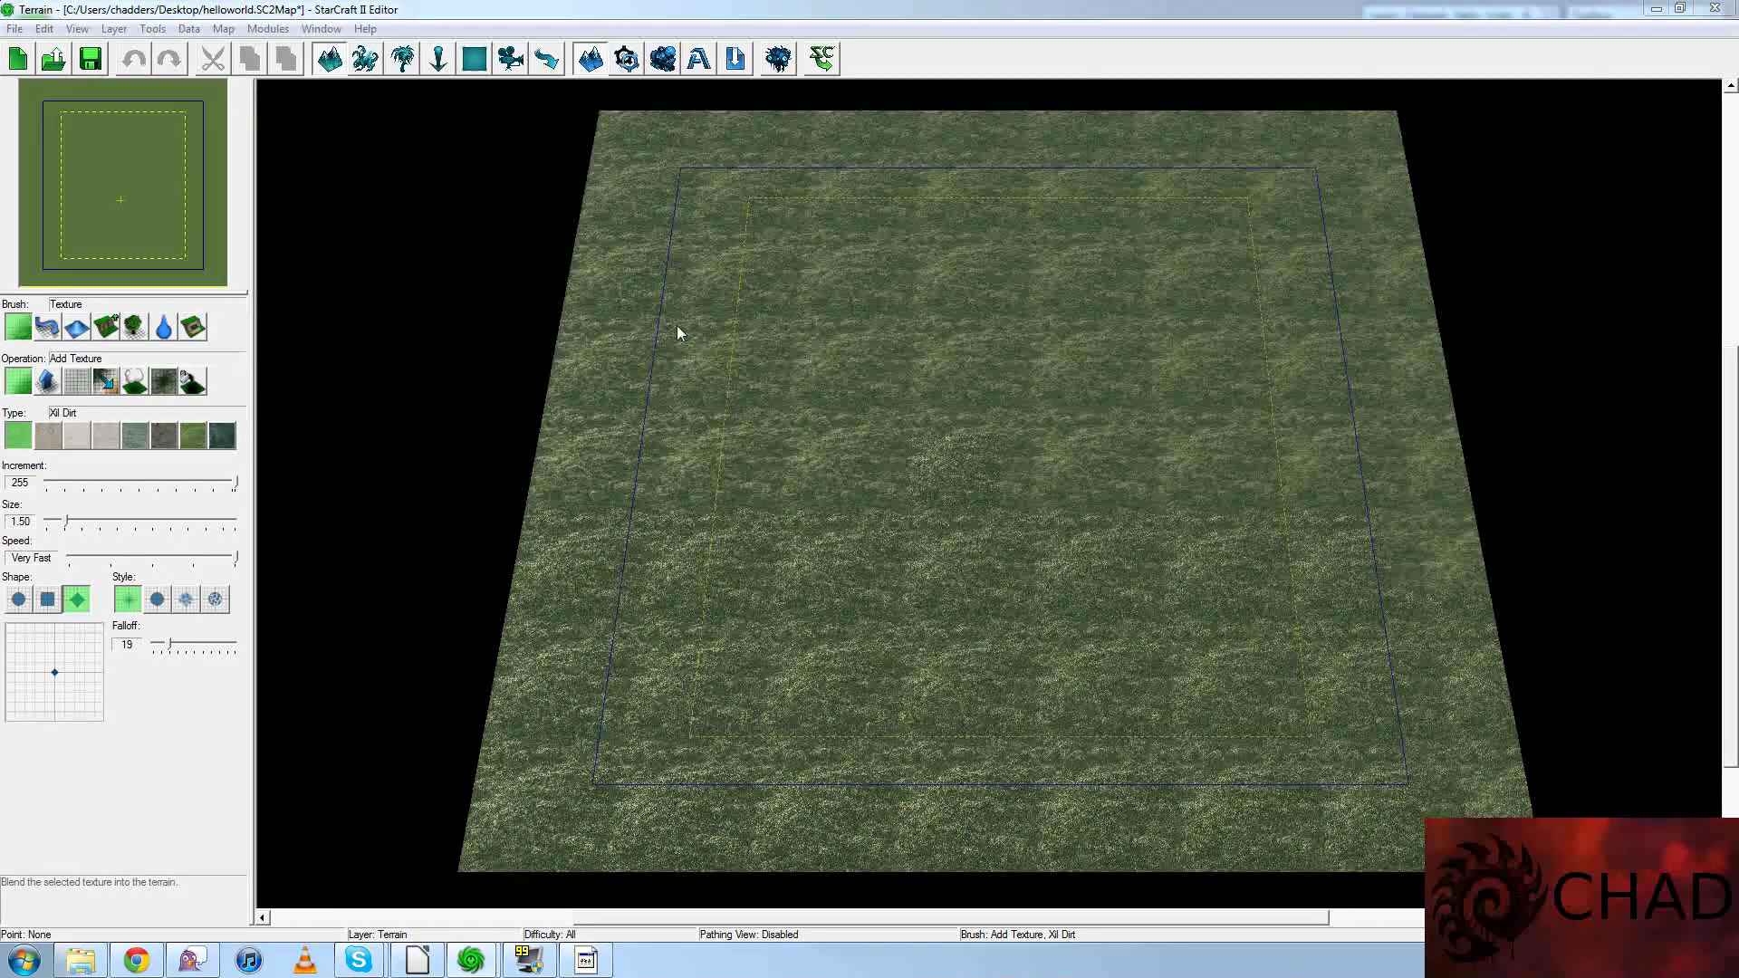
pyautogui.click(964, 380)
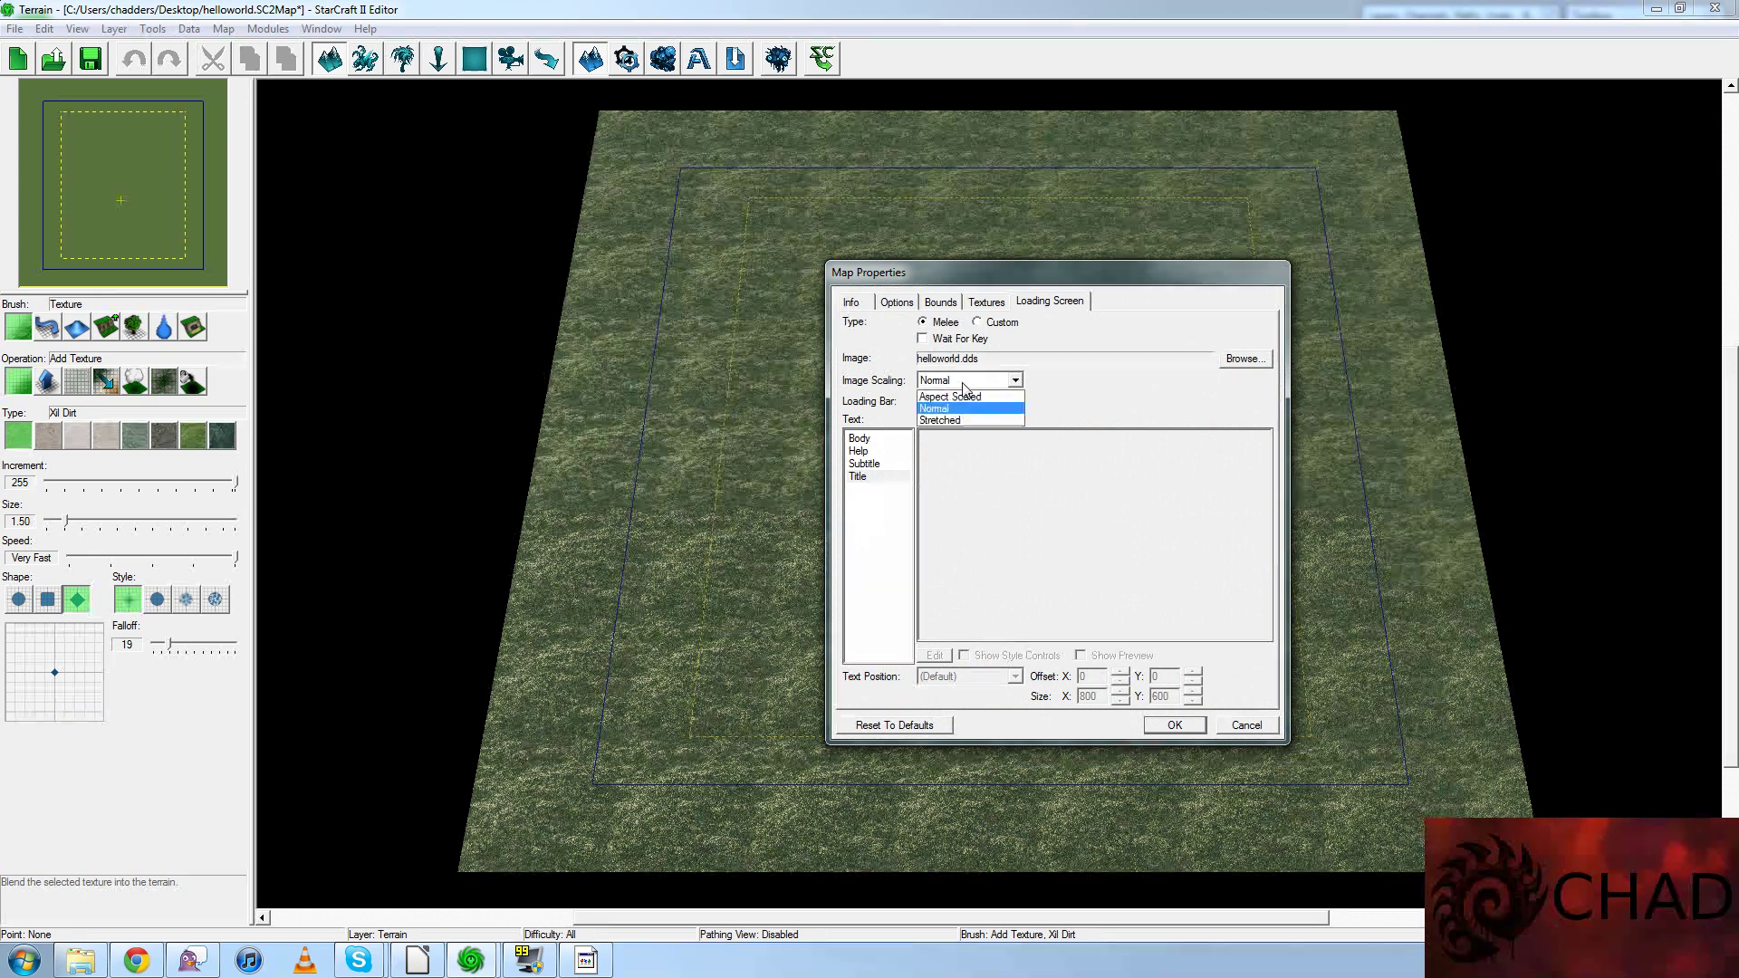
pyautogui.click(964, 384)
pyautogui.click(964, 382)
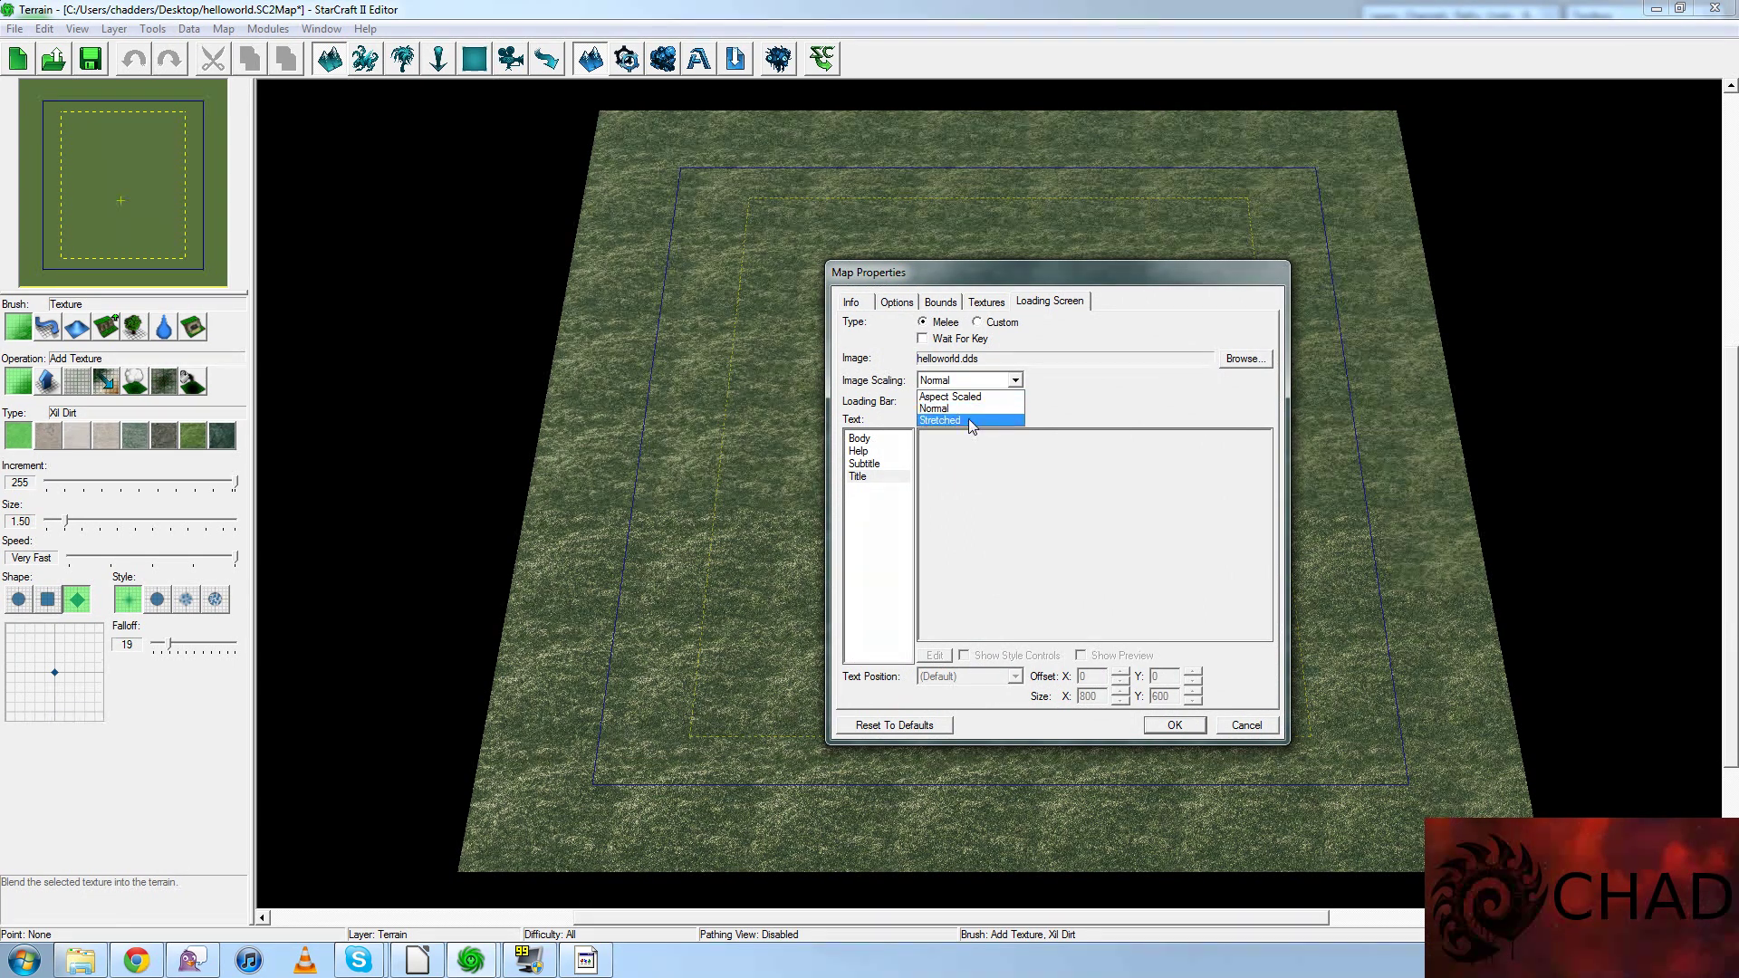
pyautogui.click(1255, 731)
pyautogui.click(1256, 728)
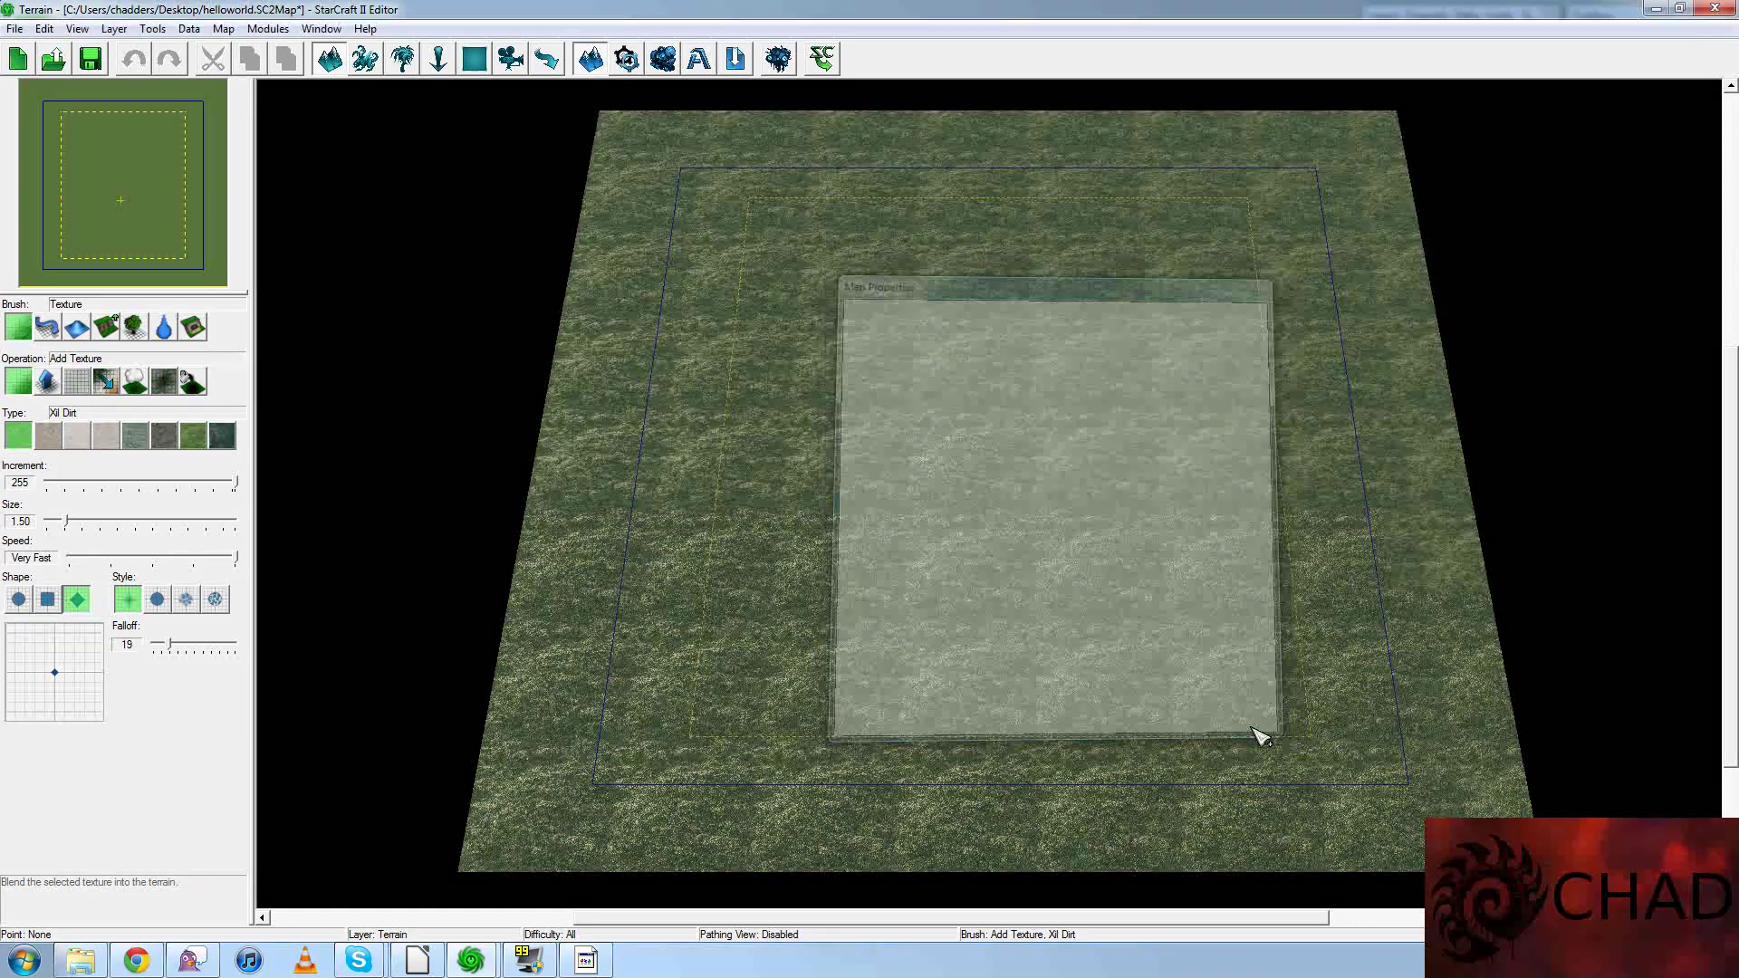